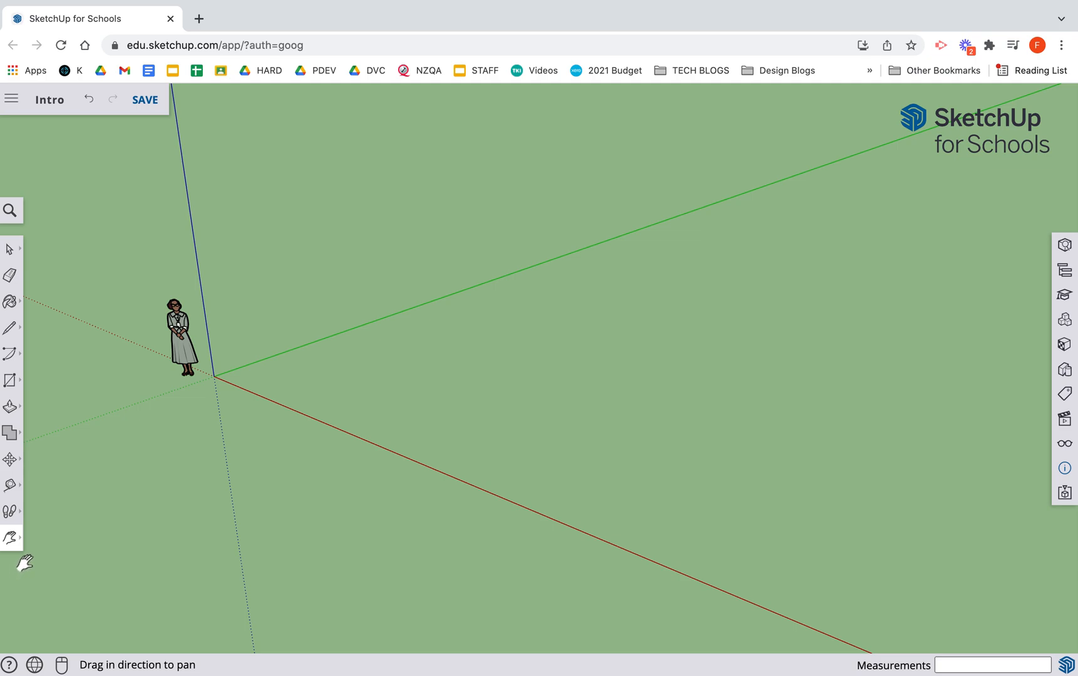
- Launch SketchUp for Schools from the Google apps in a new browser tab and return to the open Intro model
left_click(198, 19)
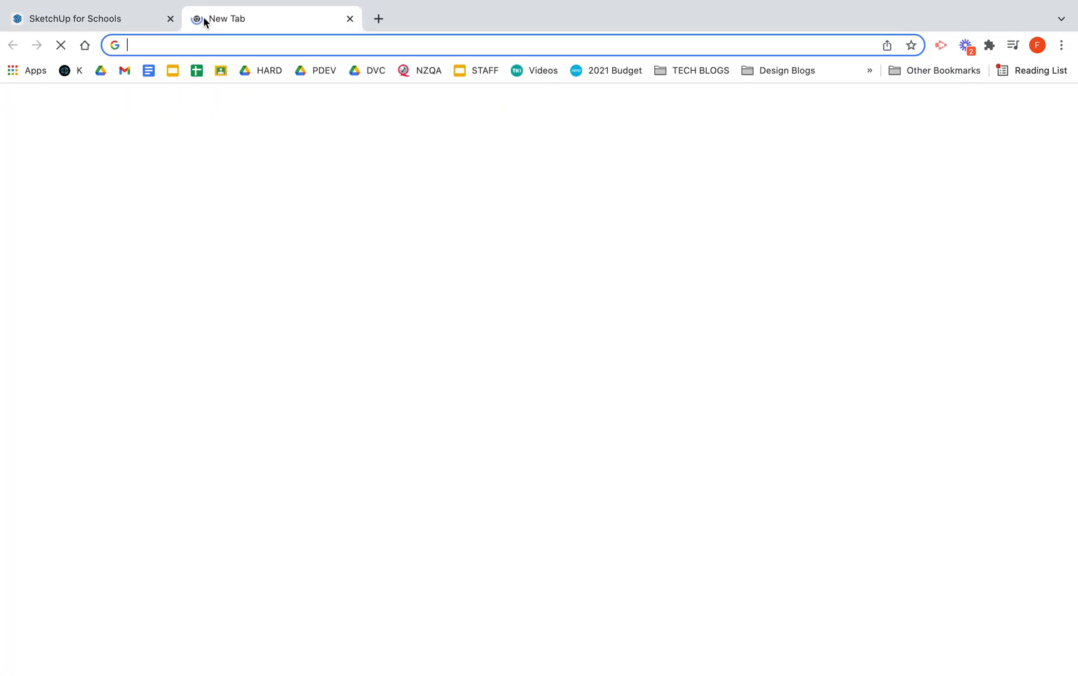
left_click(1016, 107)
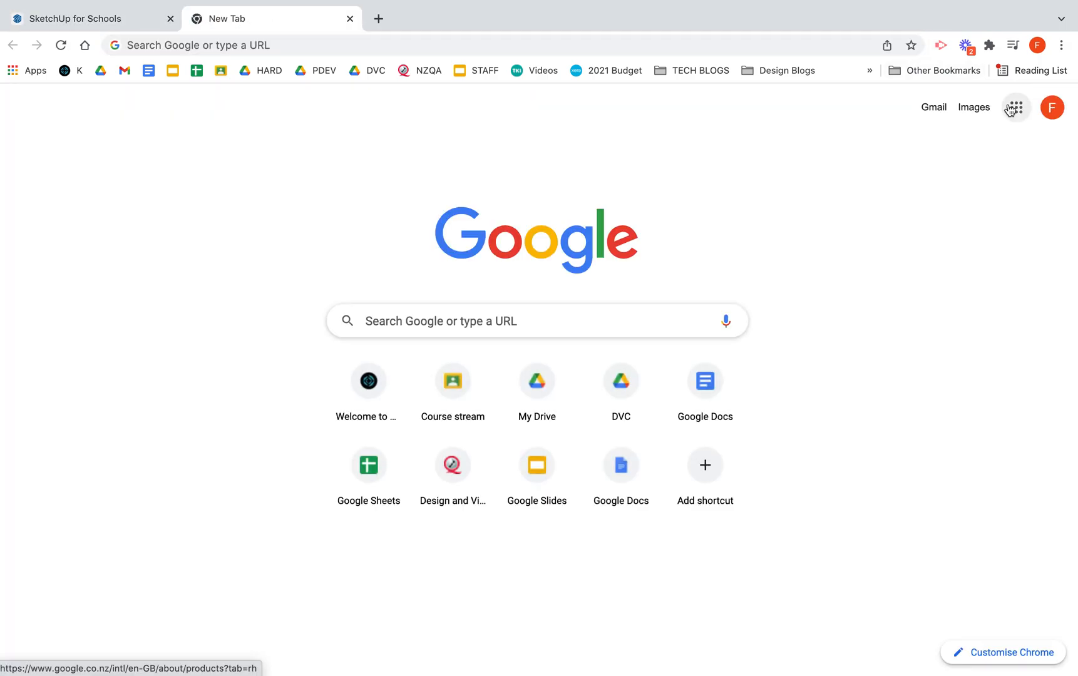
left_click_drag(1070, 164, 1073, 448)
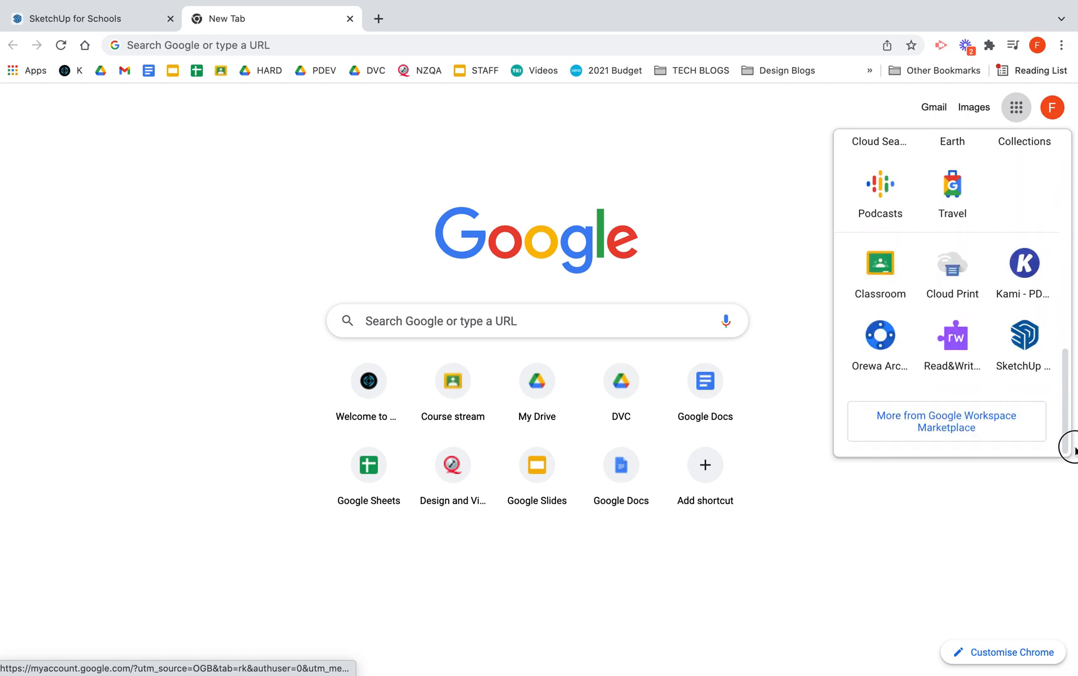
left_click(1024, 346)
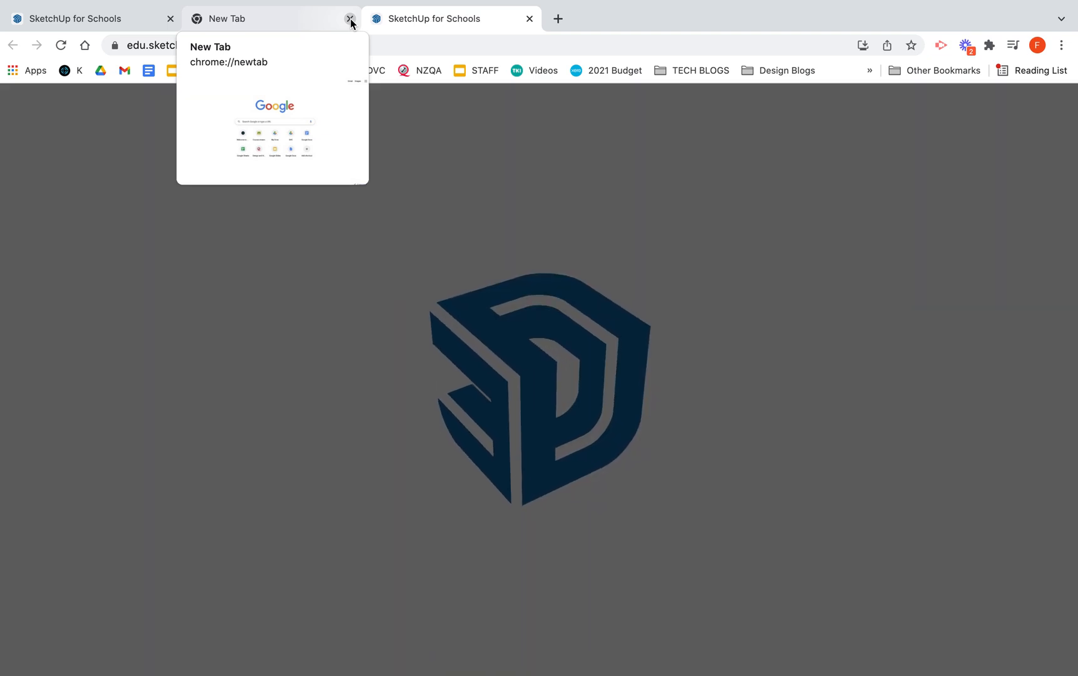
left_click(350, 20)
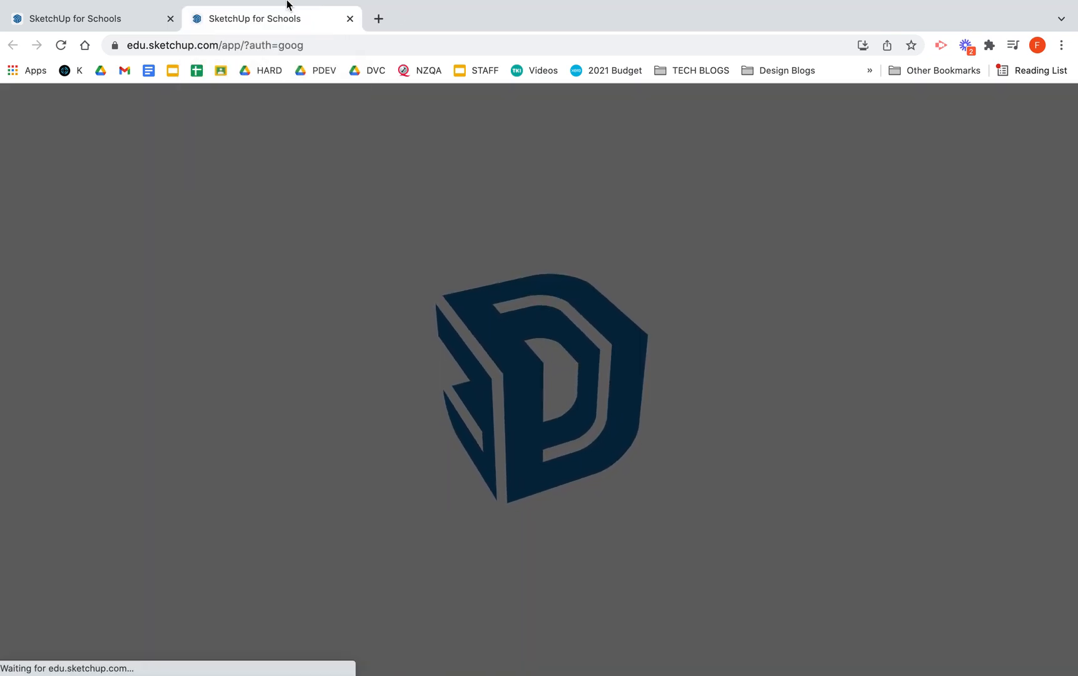
left_click(118, 20)
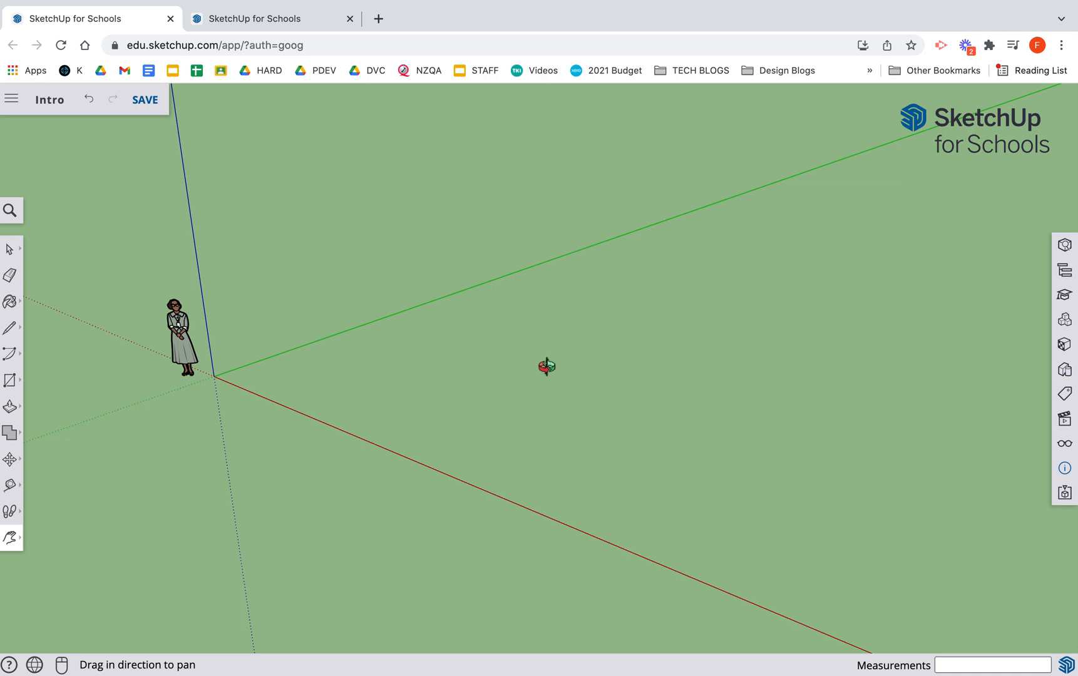
- Orbit the empty model around its axes and pan the view across the ground
key("o")
left_click_drag(488, 445, 440, 412)
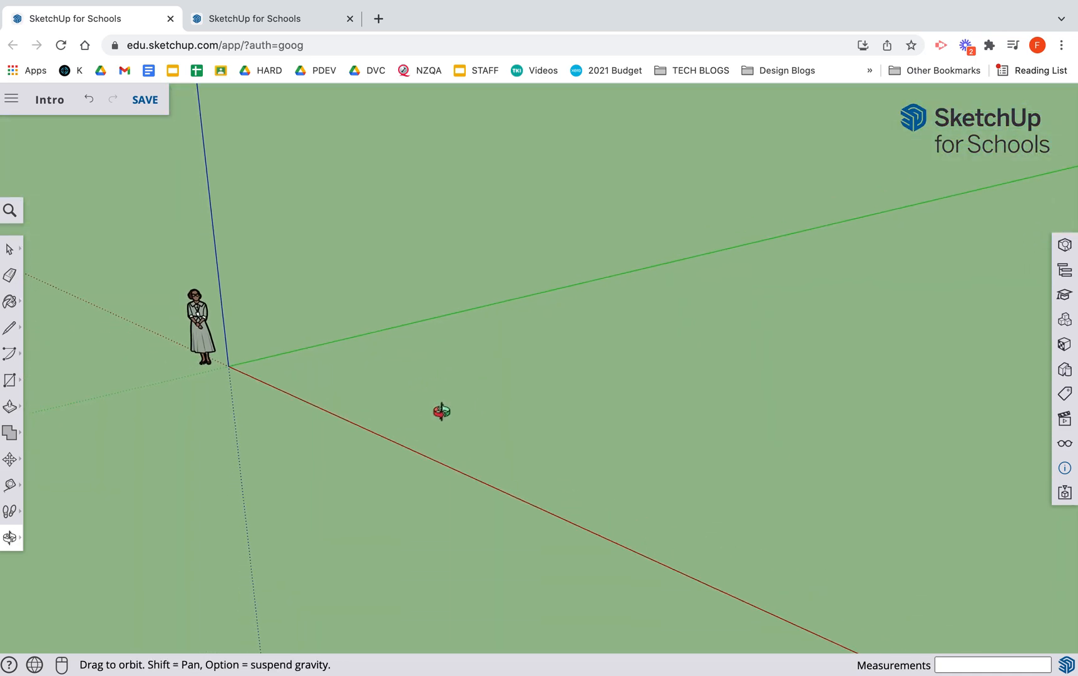
left_click(13, 543)
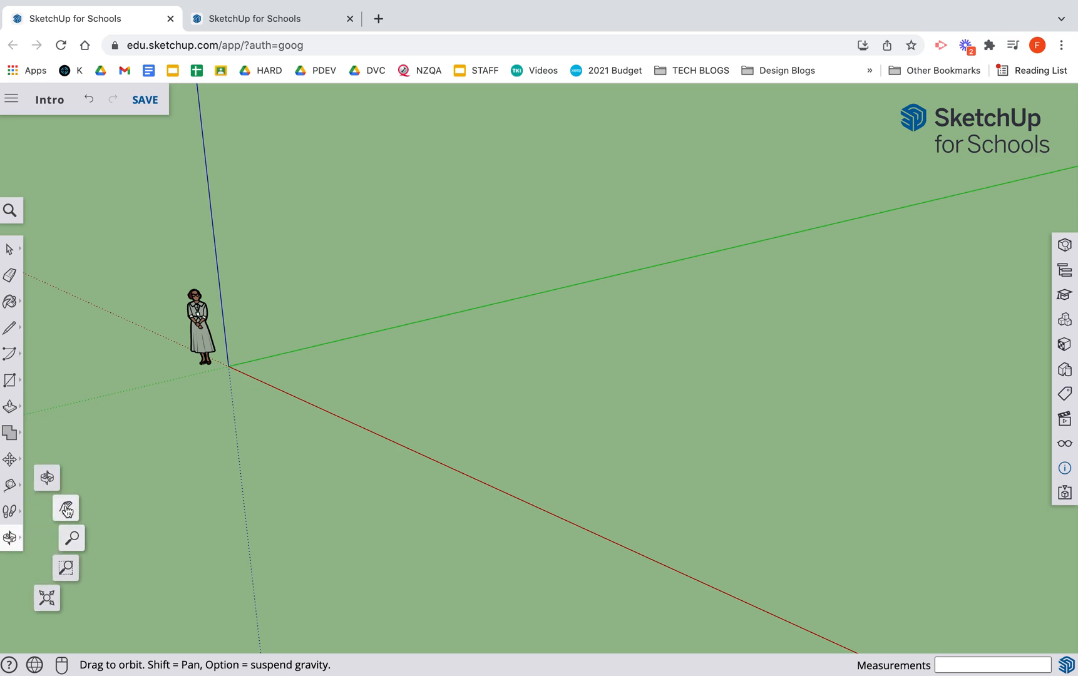
left_click(68, 508)
mouse_move(535, 351)
left_mouse_down()
mouse_move(442, 445)
mouse_move(525, 362)
left_mouse_up()
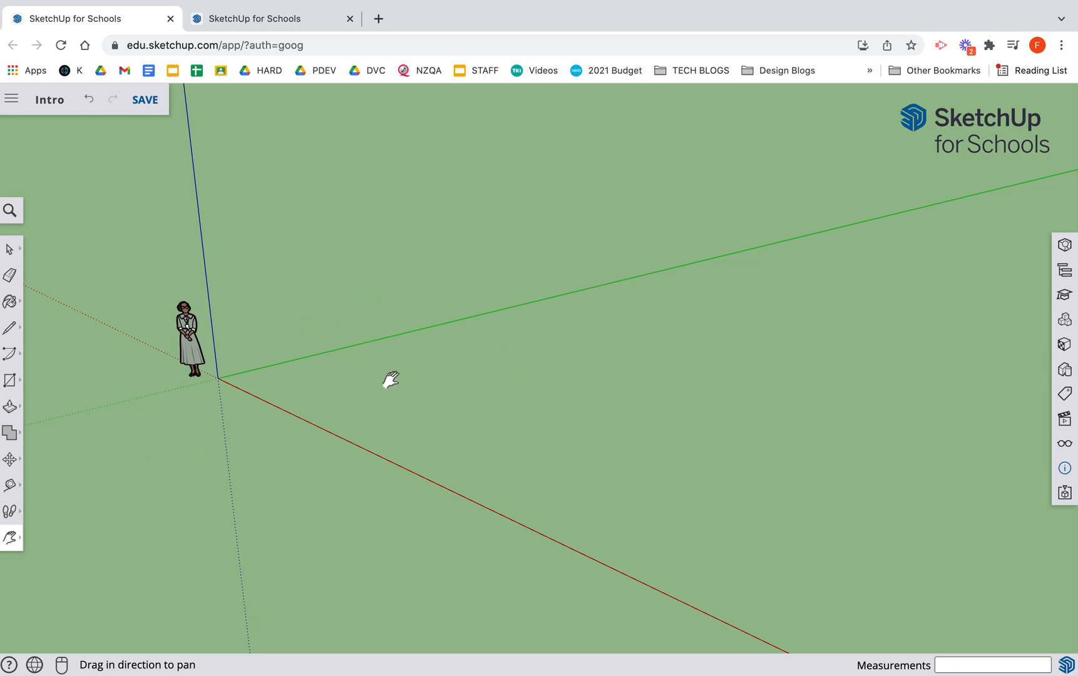
left_click_drag(390, 378, 414, 337)
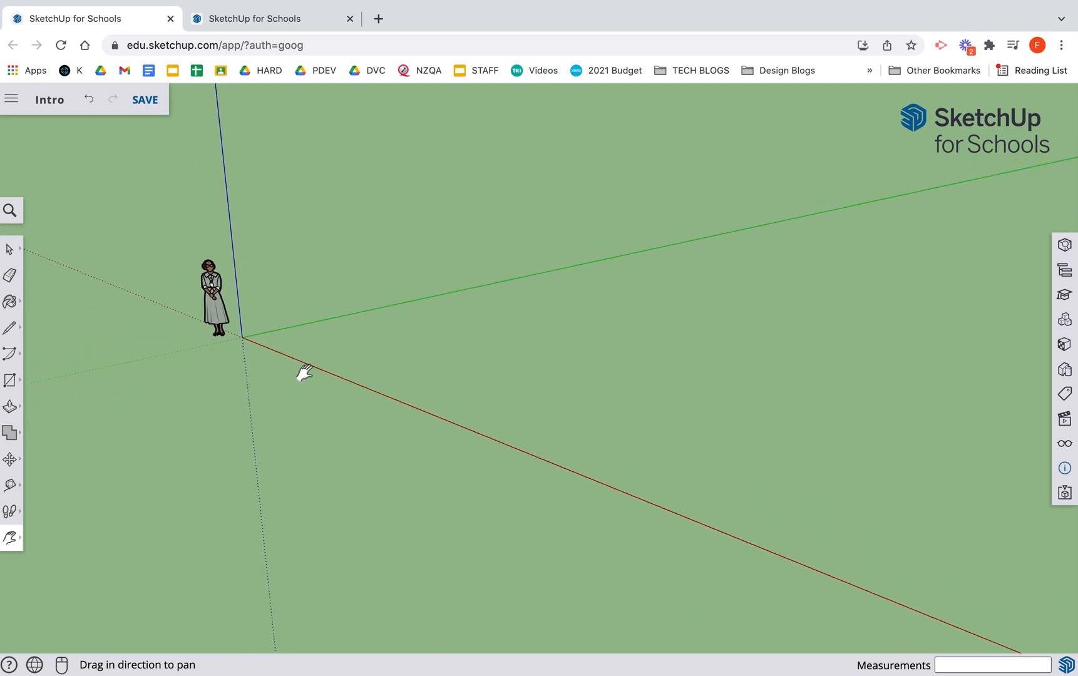
- Zoom the view to a window around the standing figure at the origin
left_click(10, 539)
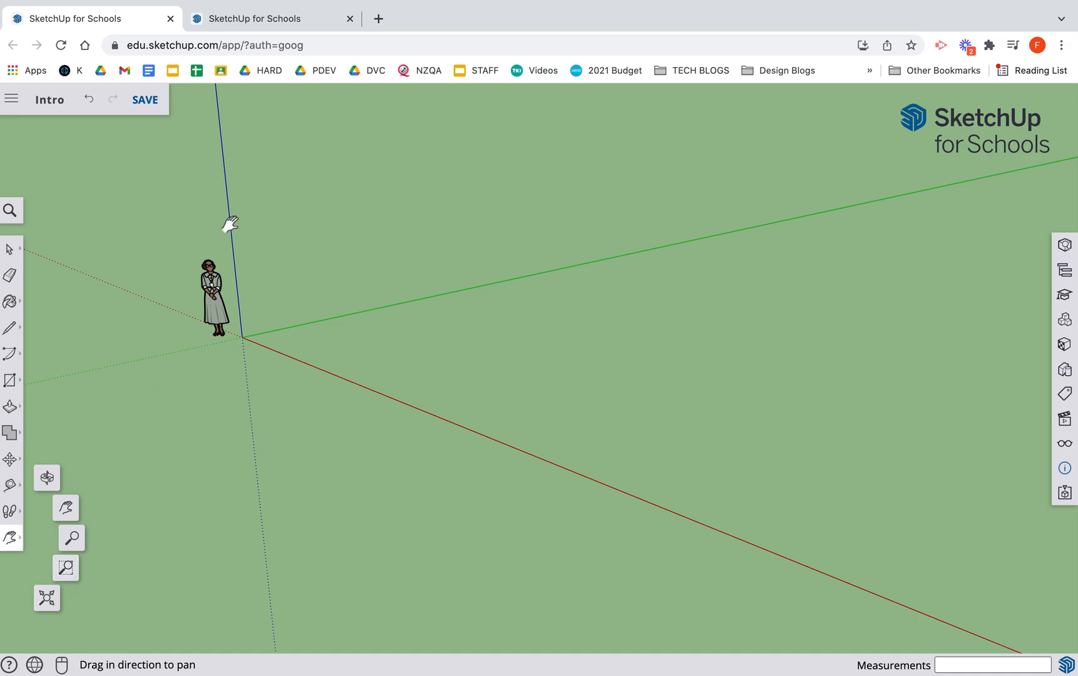
left_click(66, 568)
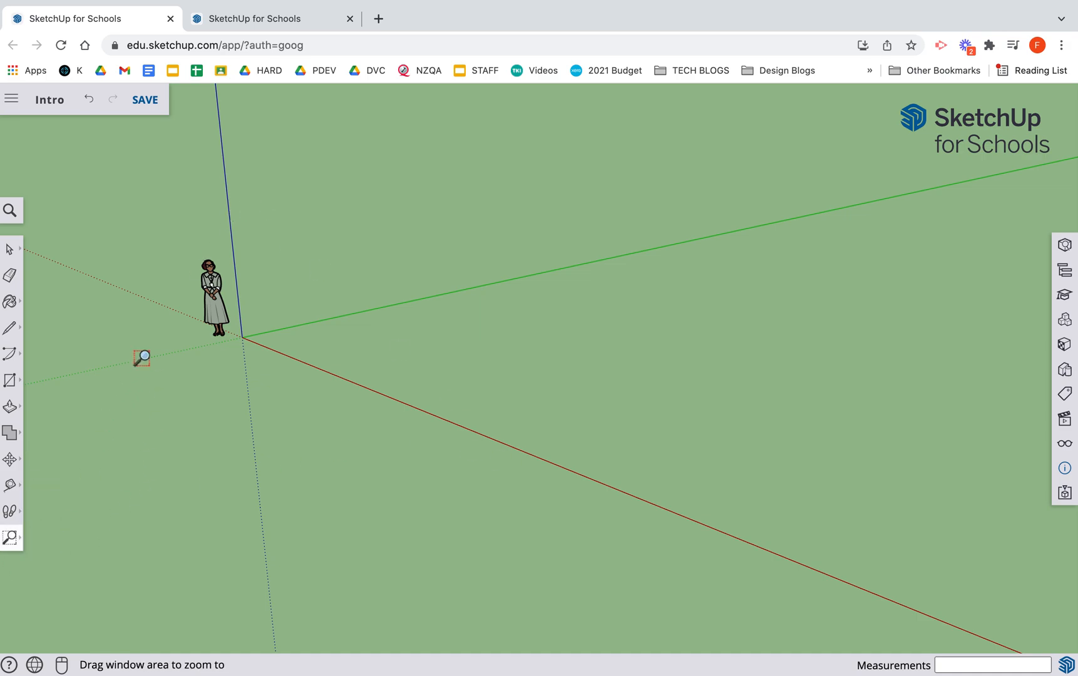
left_click_drag(170, 233, 341, 399)
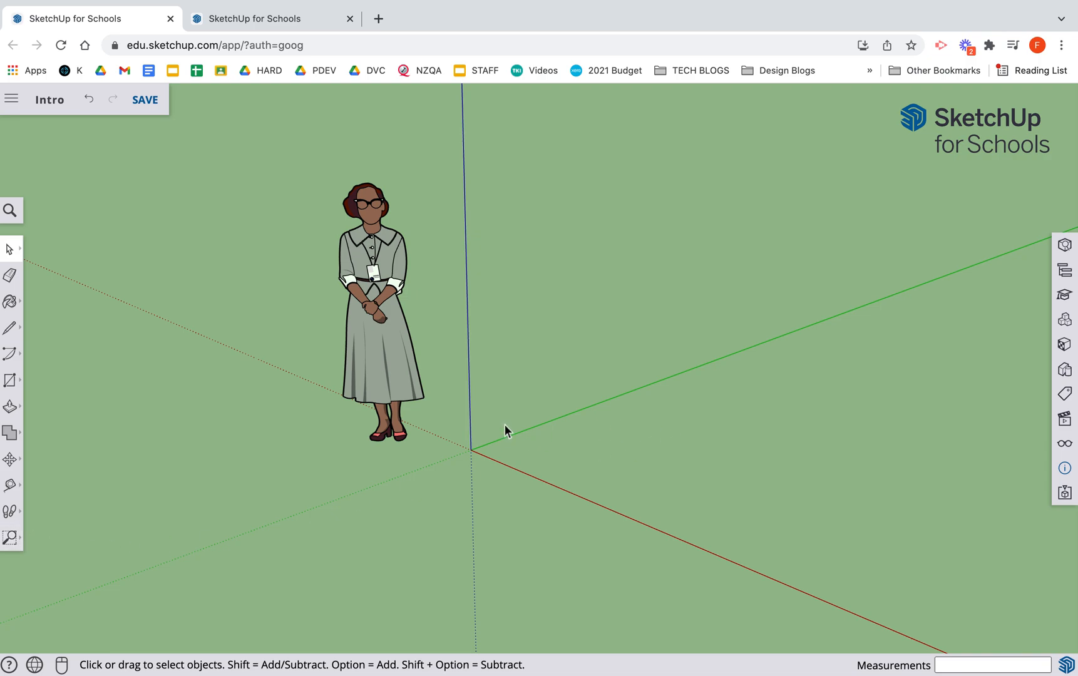
- Orbit and pan around the standing figure, and zoom out to show more ground around the origin
key("o")
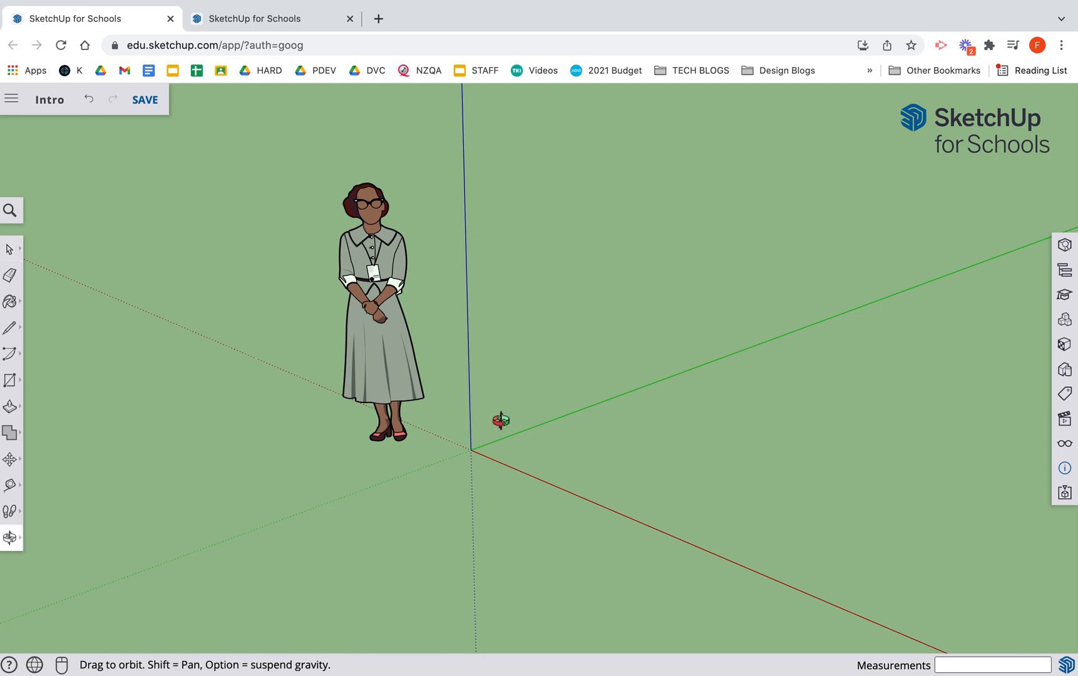
left_click_drag(505, 425, 543, 447)
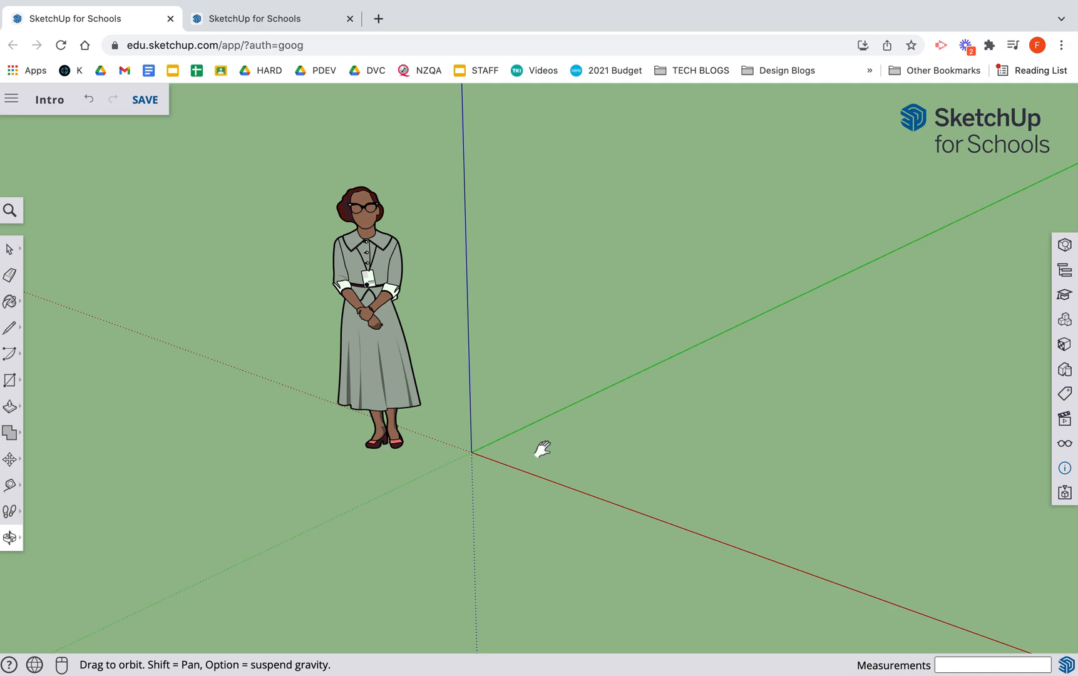
key("space")
key("o")
left_click_drag(548, 413, 570, 428)
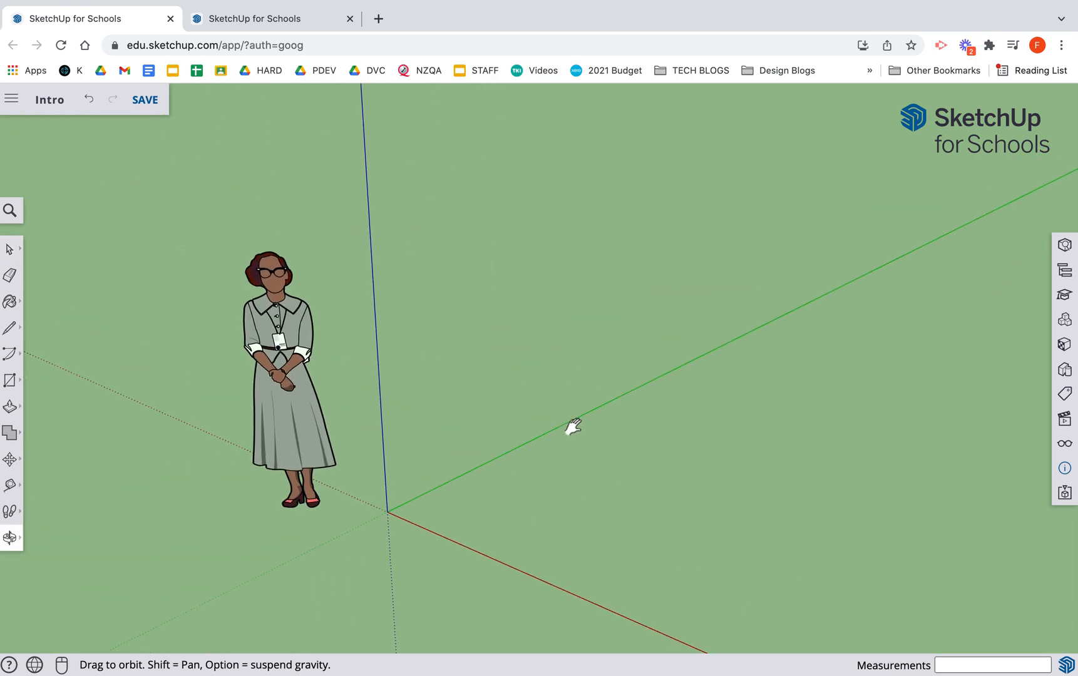
key("space")
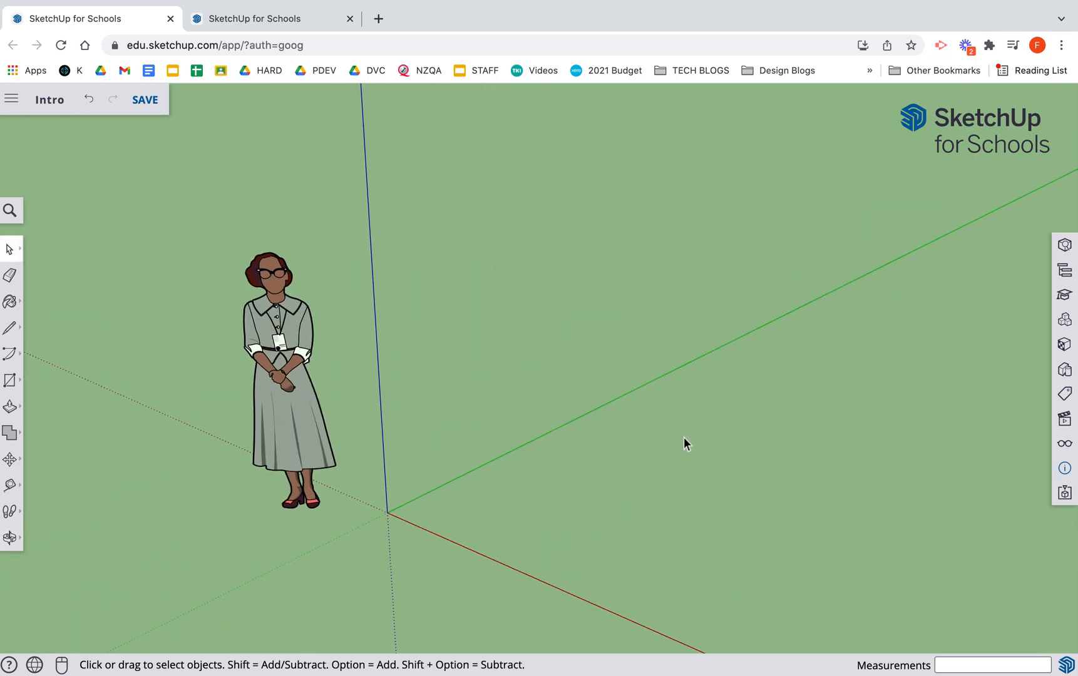
scroll(682, 437, "down", 5)
scroll(681, 437, "up", 2)
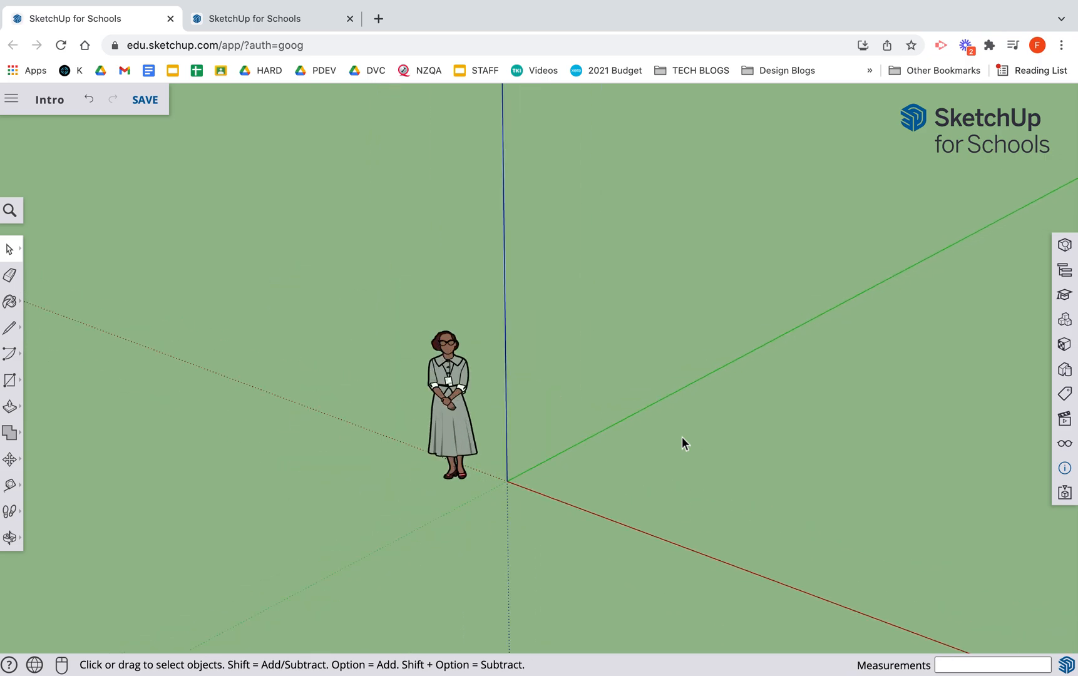
scroll(681, 437, "up", 2)
scroll(682, 437, "down", 3)
scroll(680, 436, "up", 1)
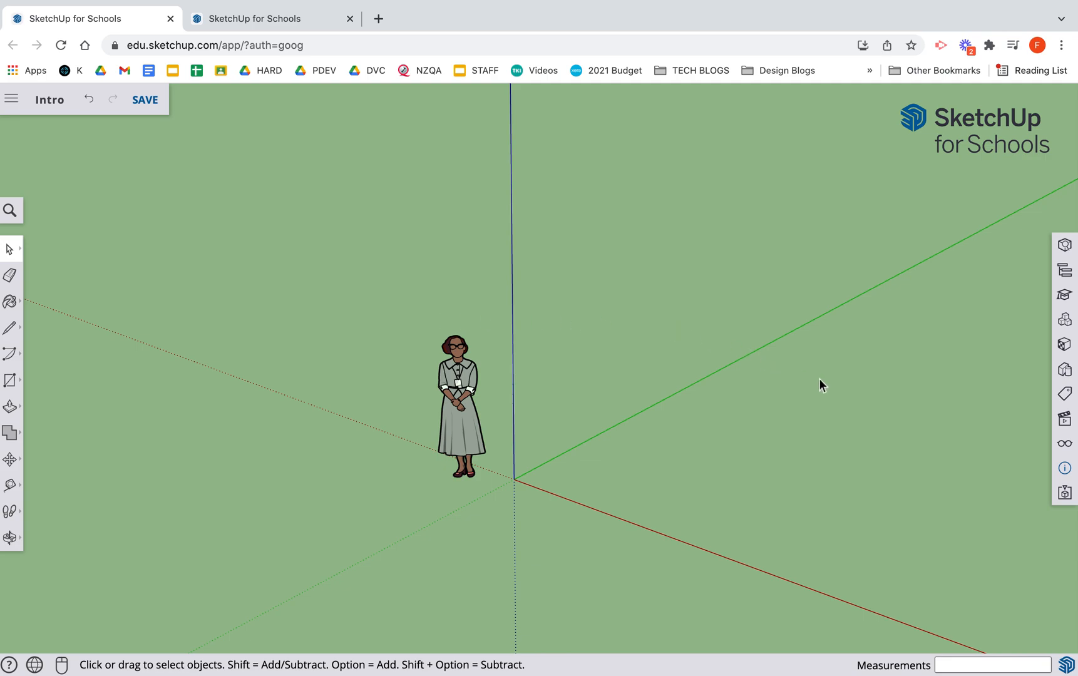
- Draw a rectangle about 1353 by 3989 mm on the ground between the red and green axes
key("r")
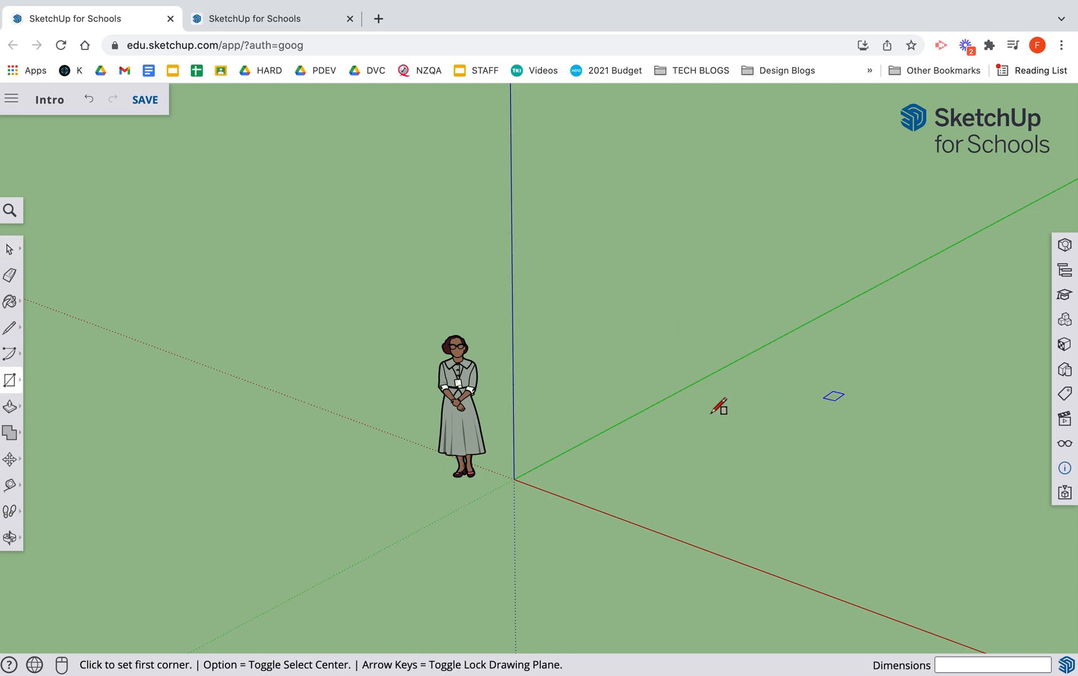
left_click(587, 476)
left_click(843, 403)
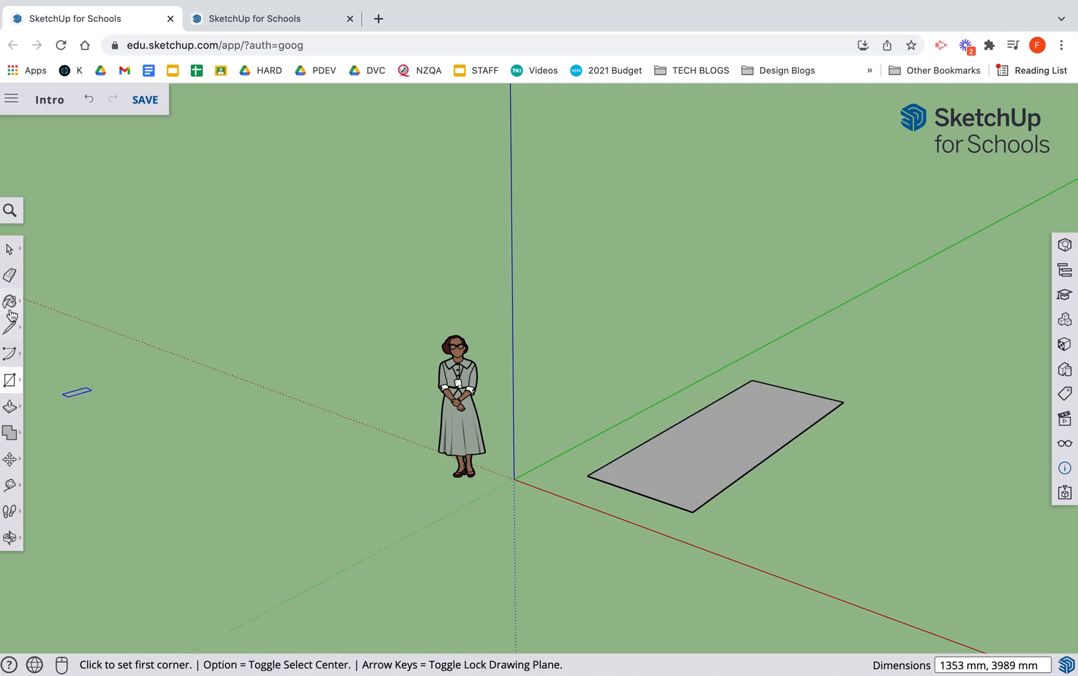
- Draw a circle with a 600 mm radius on the ground beside the rectangle and check the model's length units
left_click(10, 380)
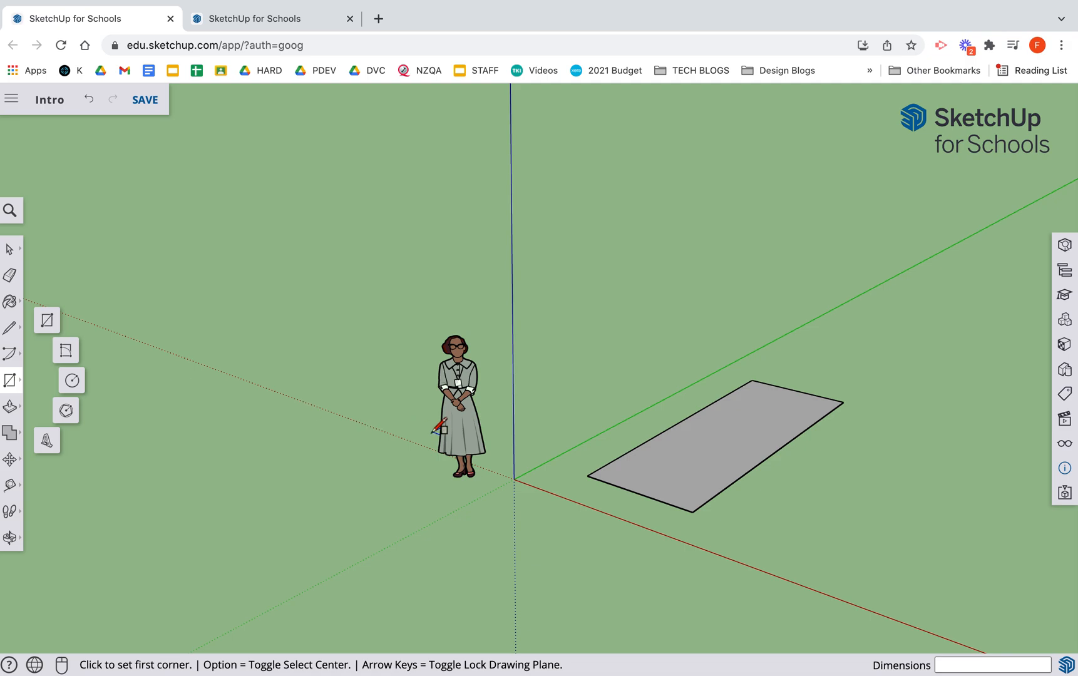
key("c")
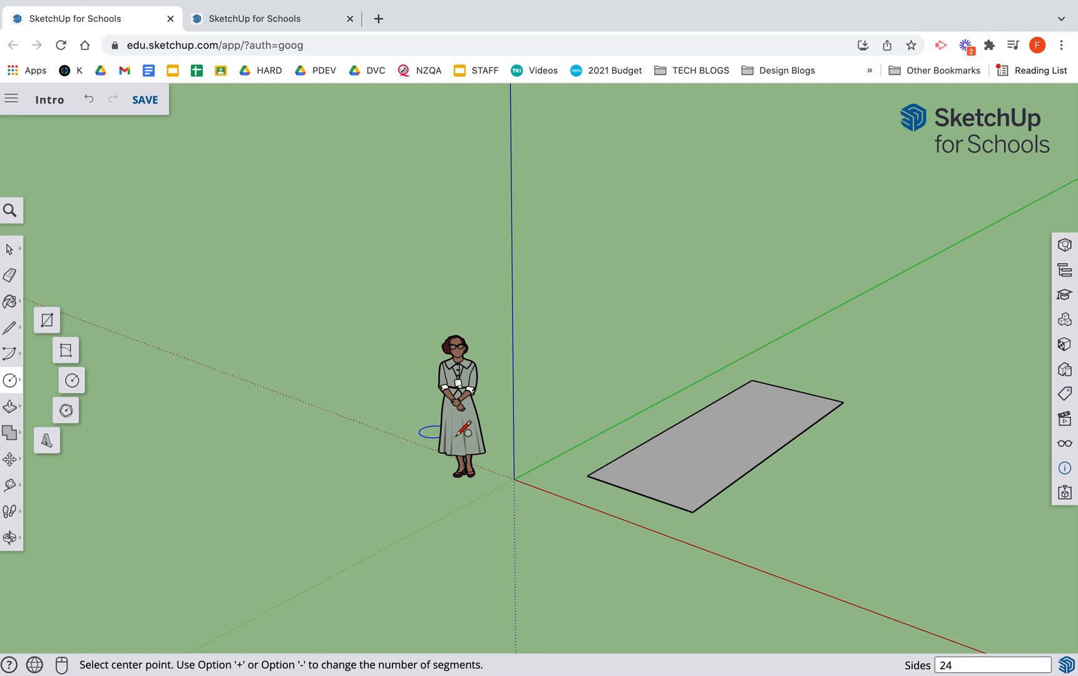
left_click(821, 525)
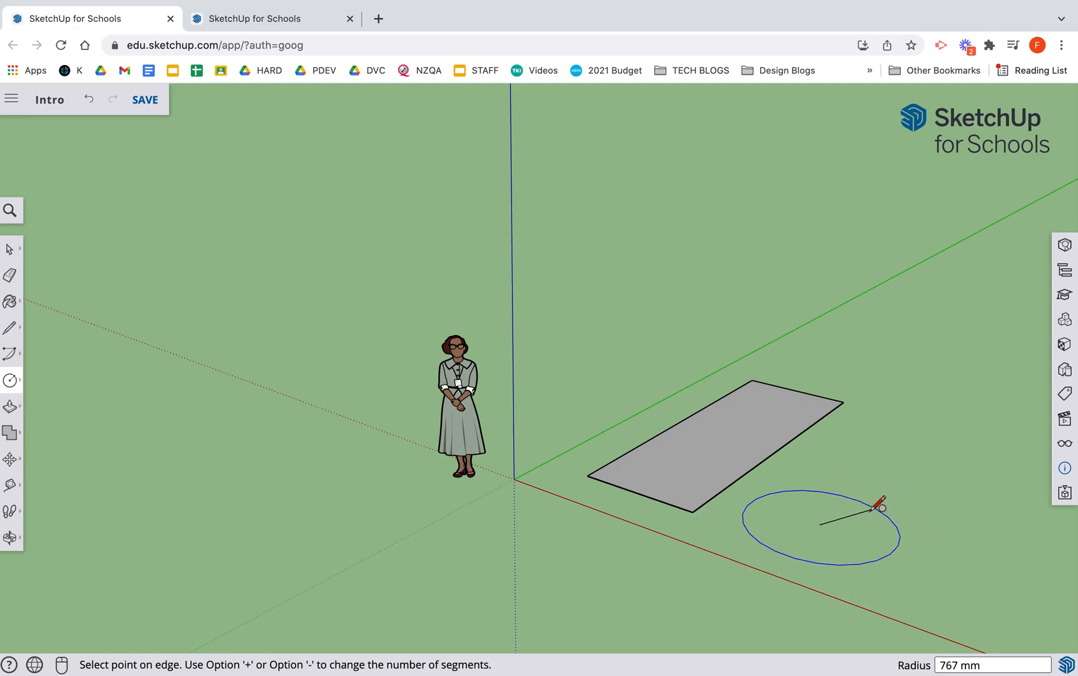
type("600")
key("Return")
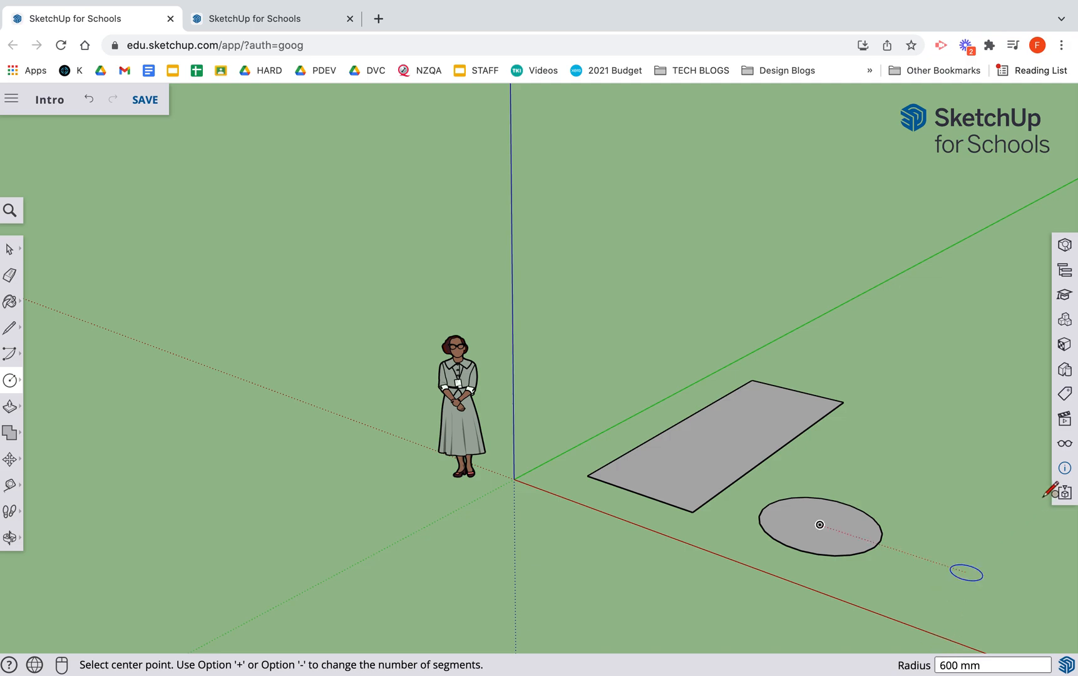
left_click(1064, 469)
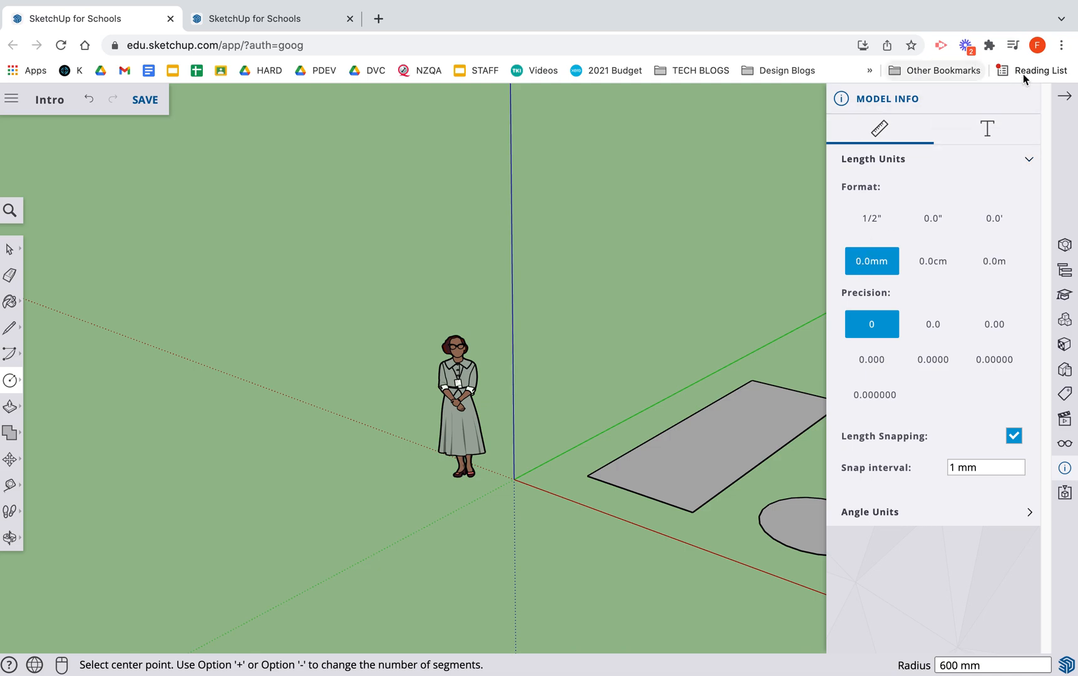
left_click(1065, 100)
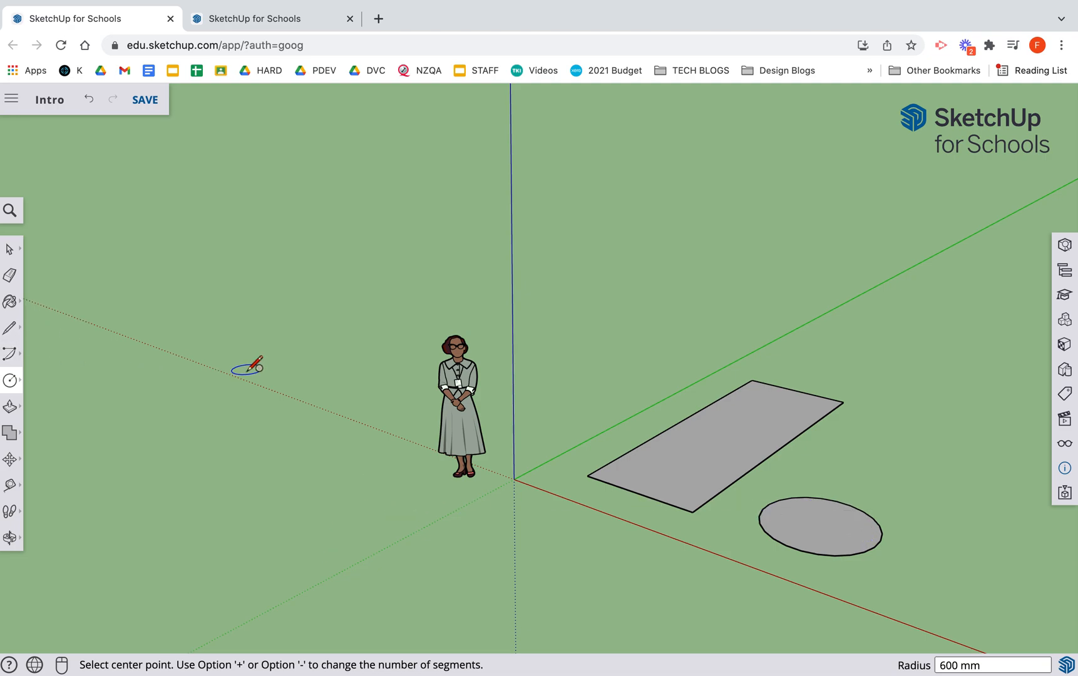
- Push/Pull the rectangle up about 1346 mm into a box and the circle up 400 mm into a cylinder
key("p")
left_click(705, 450)
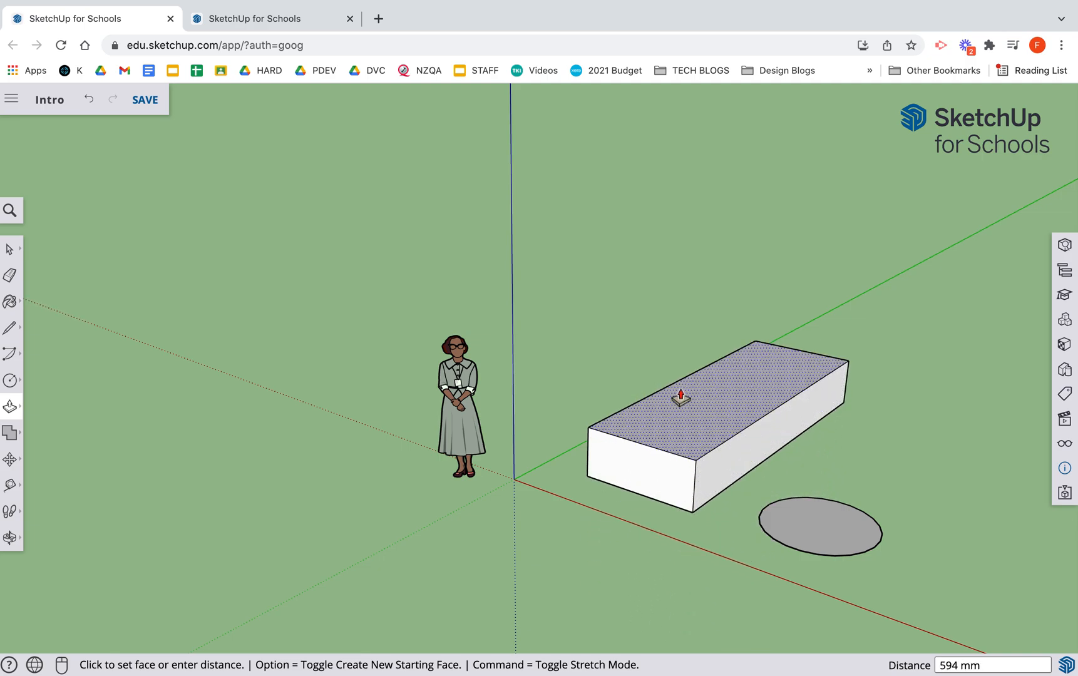
left_click(680, 351)
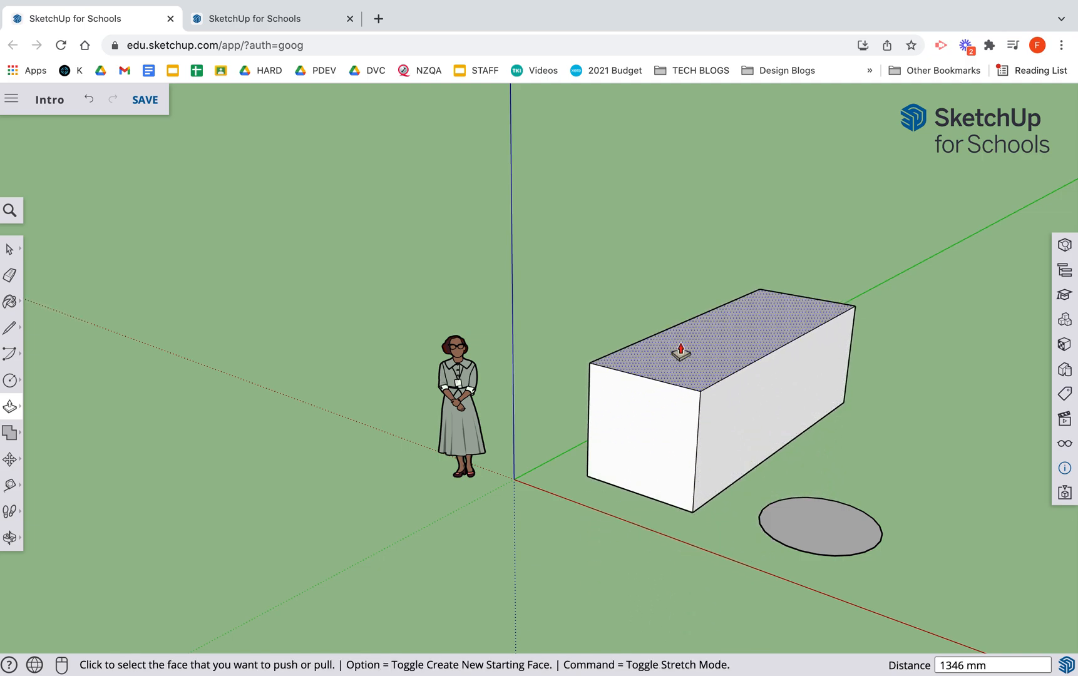
left_click(834, 546)
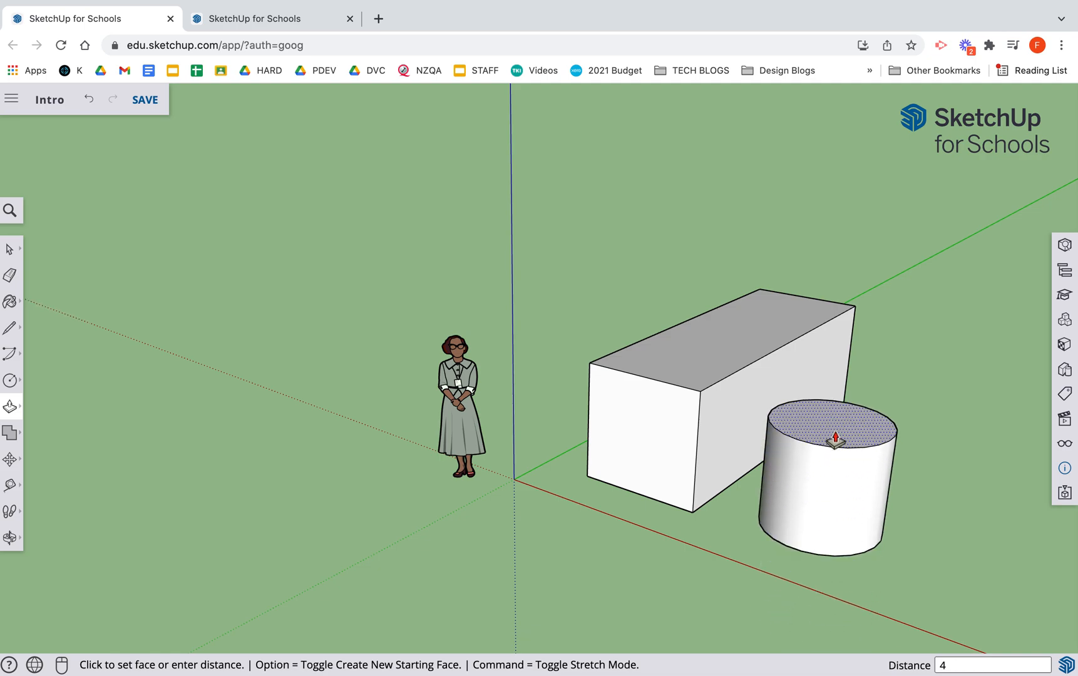
key("Return")
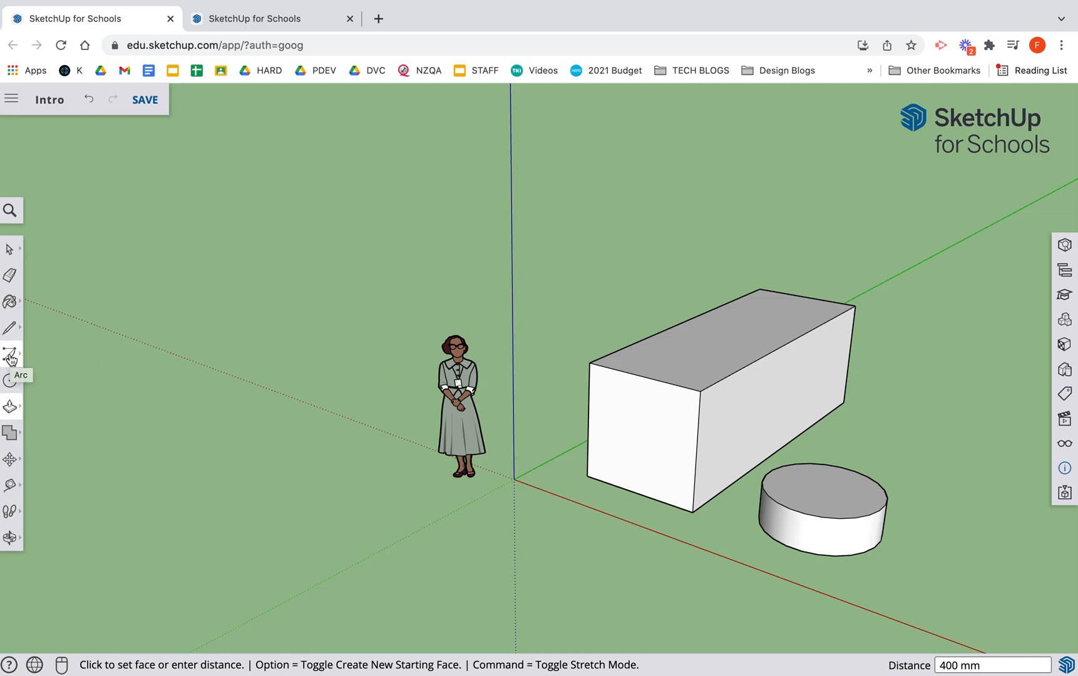
- Draw a closed, notched five-sided outline with the Line tool on the ground behind the cylinder
key("l")
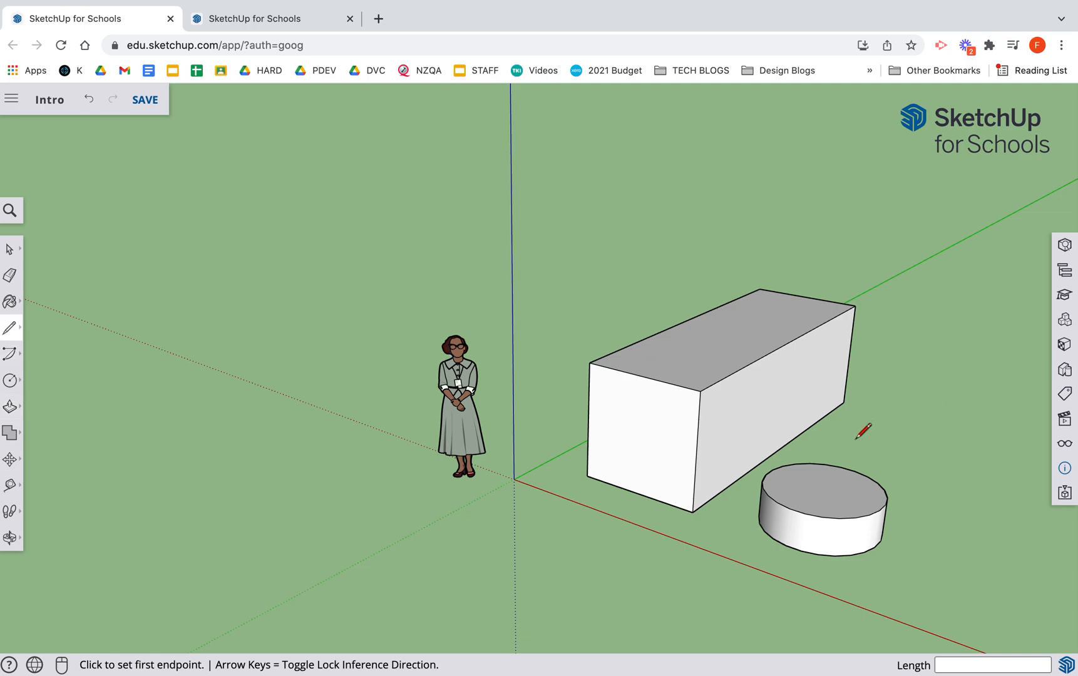
left_click(856, 437)
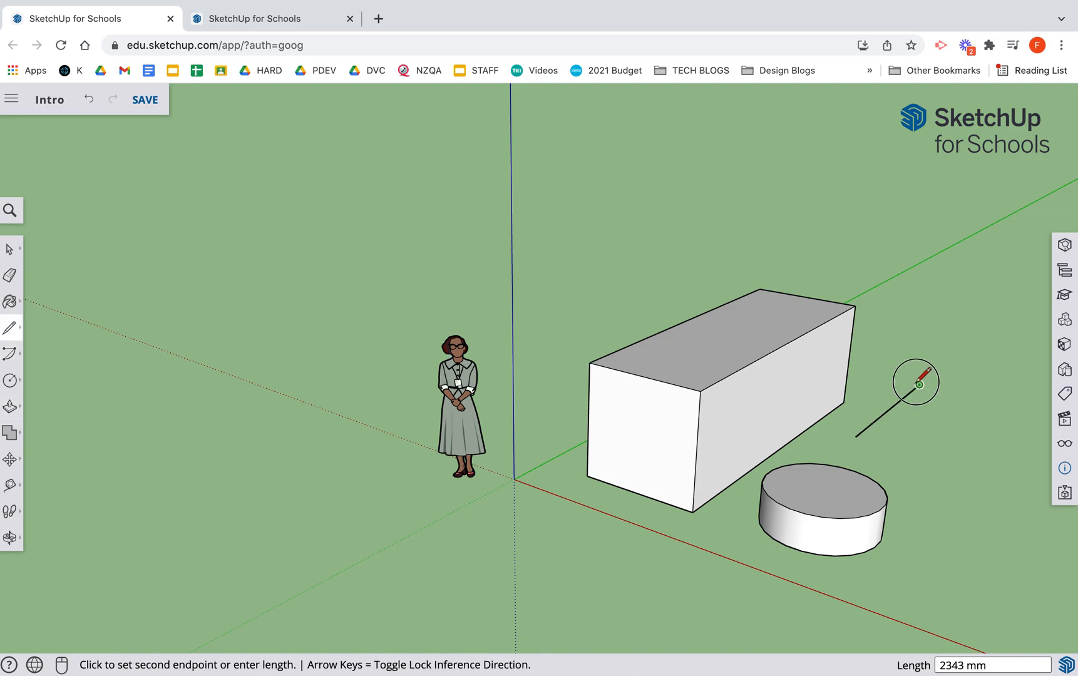
left_click(919, 385)
left_click(1038, 410)
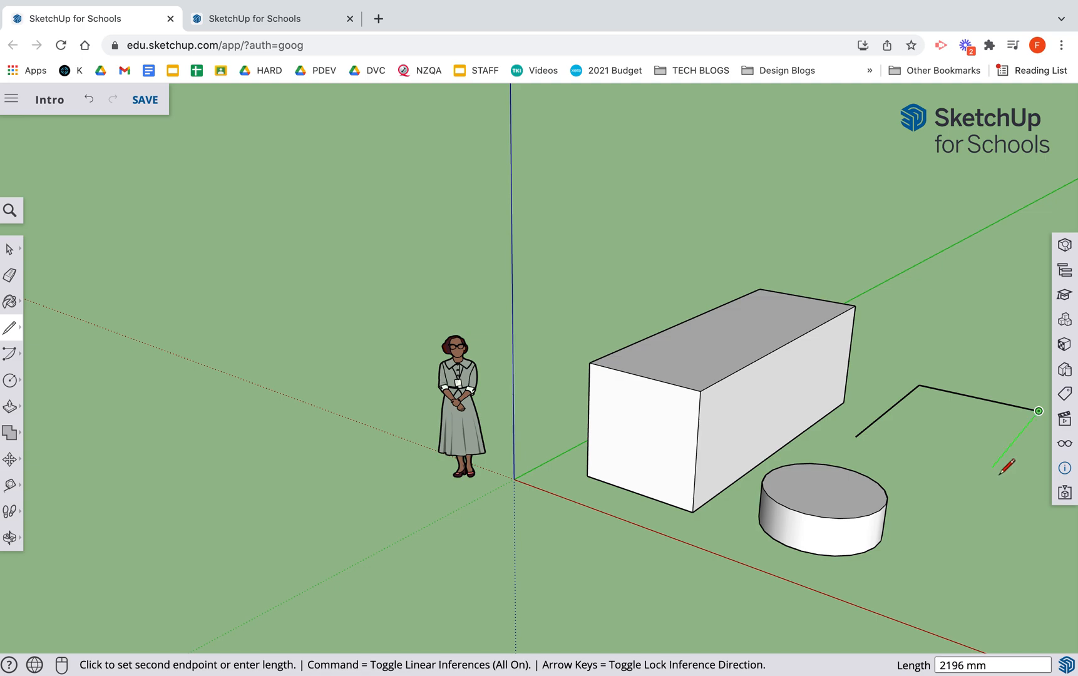
left_click(988, 471)
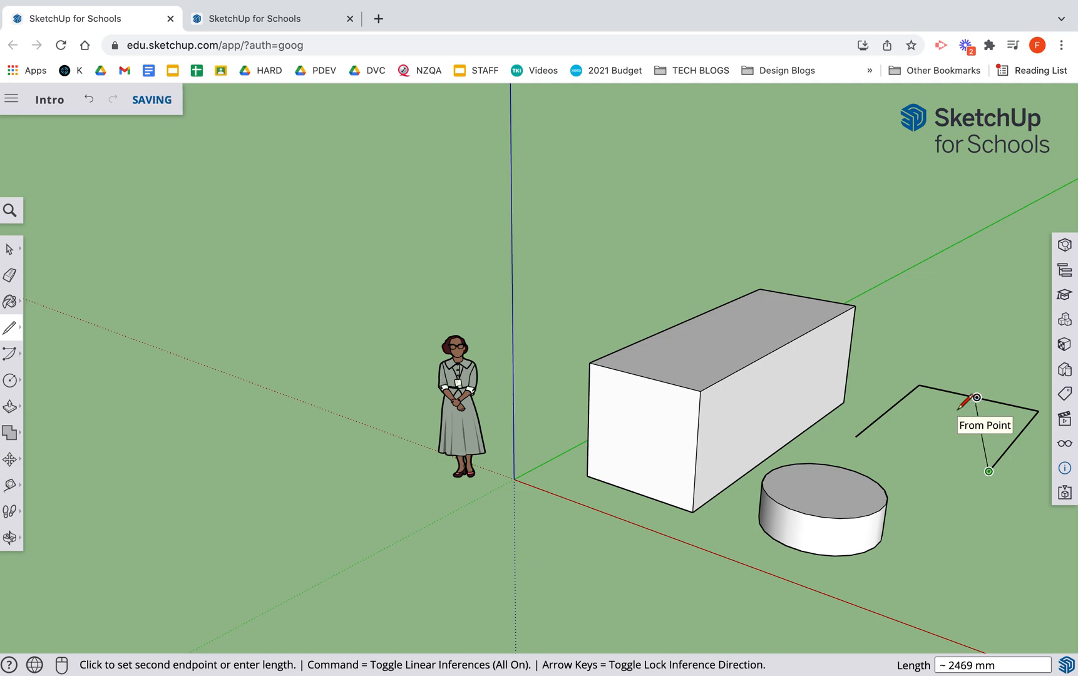
left_click(940, 432)
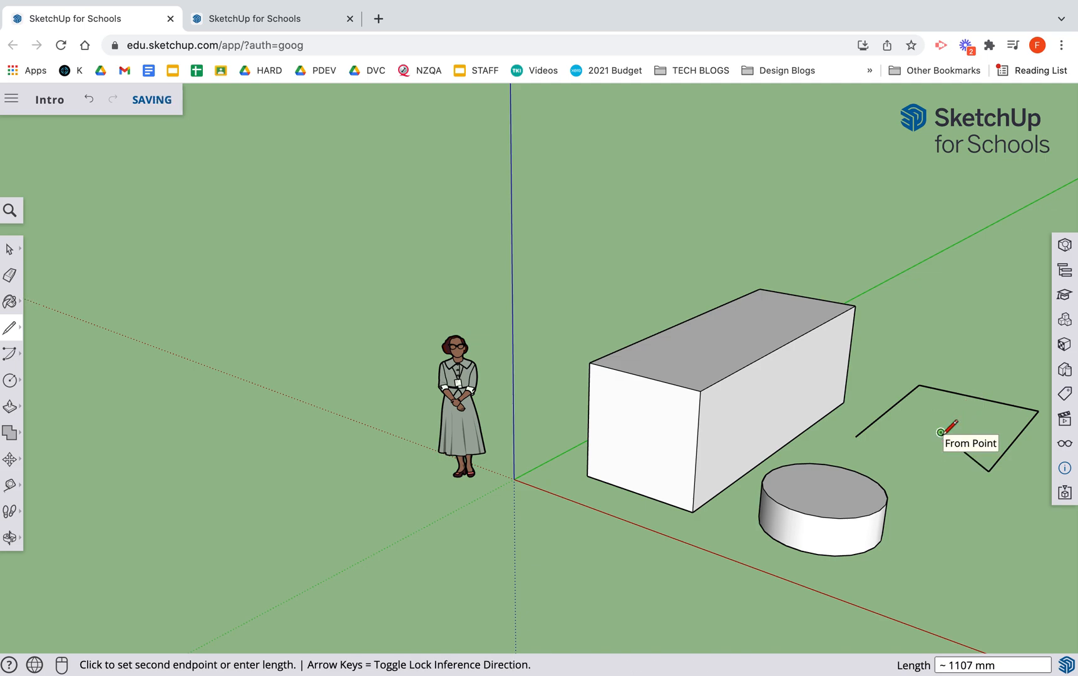
left_click(857, 436)
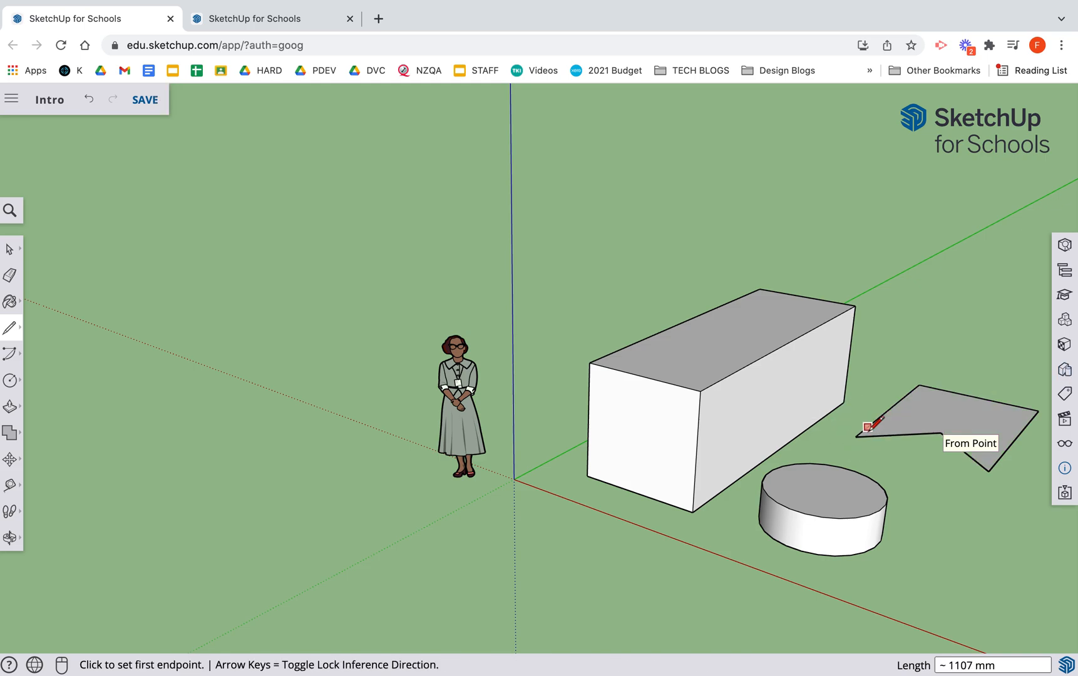
- Push/Pull the notched five-sided face up about 688 mm into a solid
key("p")
left_click(932, 416)
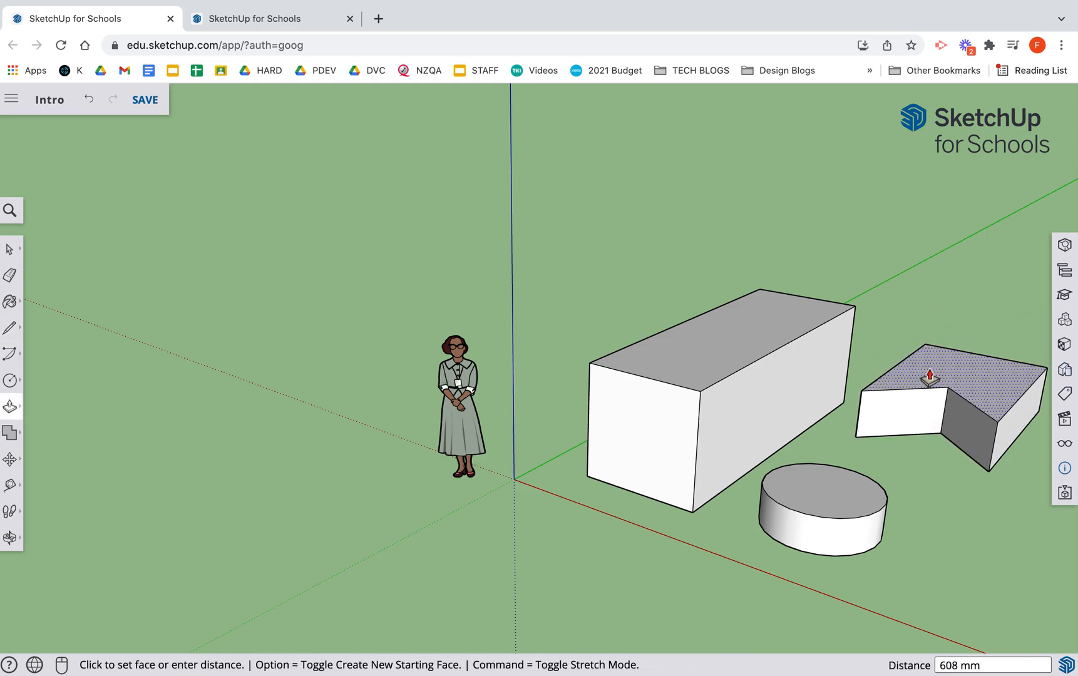
left_click(934, 373)
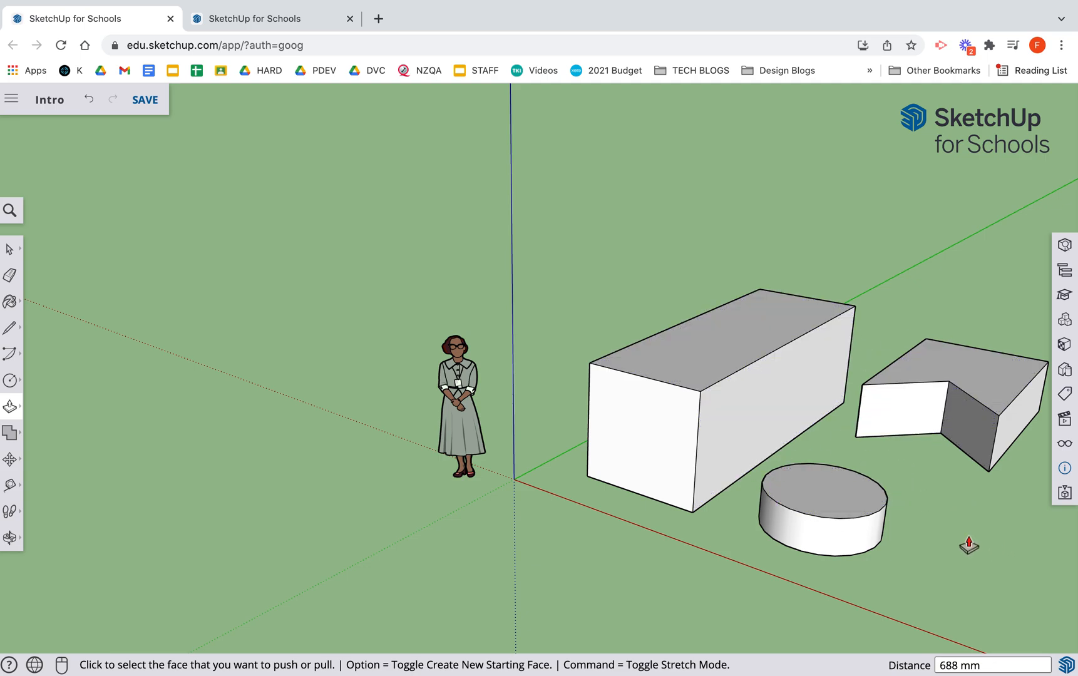
- Bring the open ground beside the cylinder and notched solid into view and activate the Rectangle tool
key("h")
left_click_drag(953, 498, 529, 405)
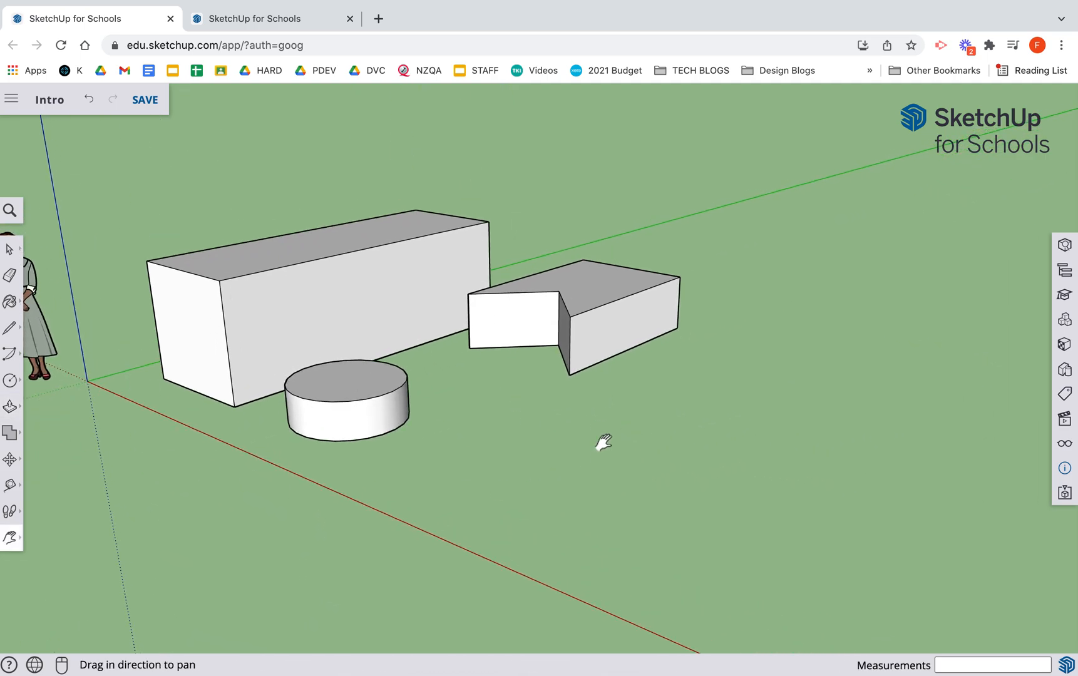
key("r")
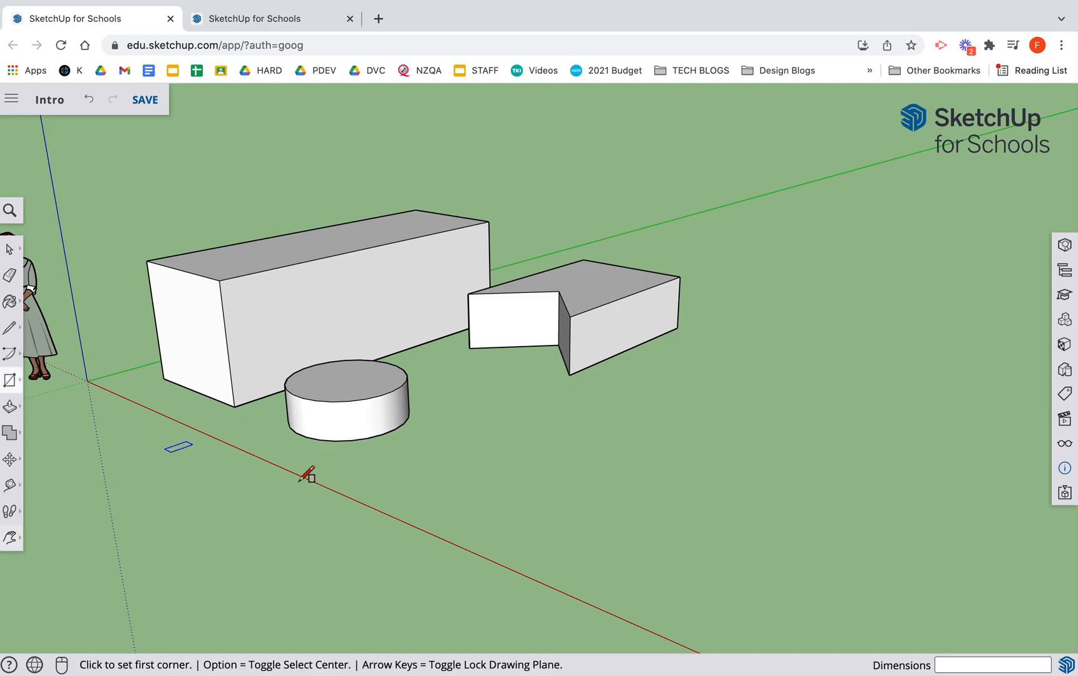
left_click(432, 482)
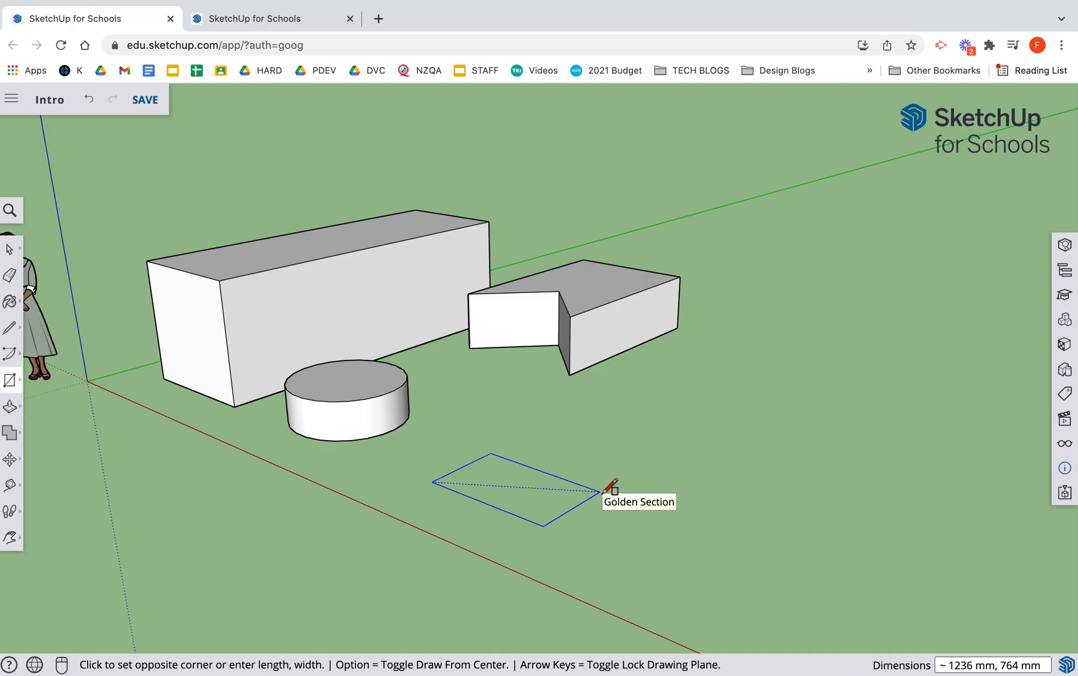
type("40")
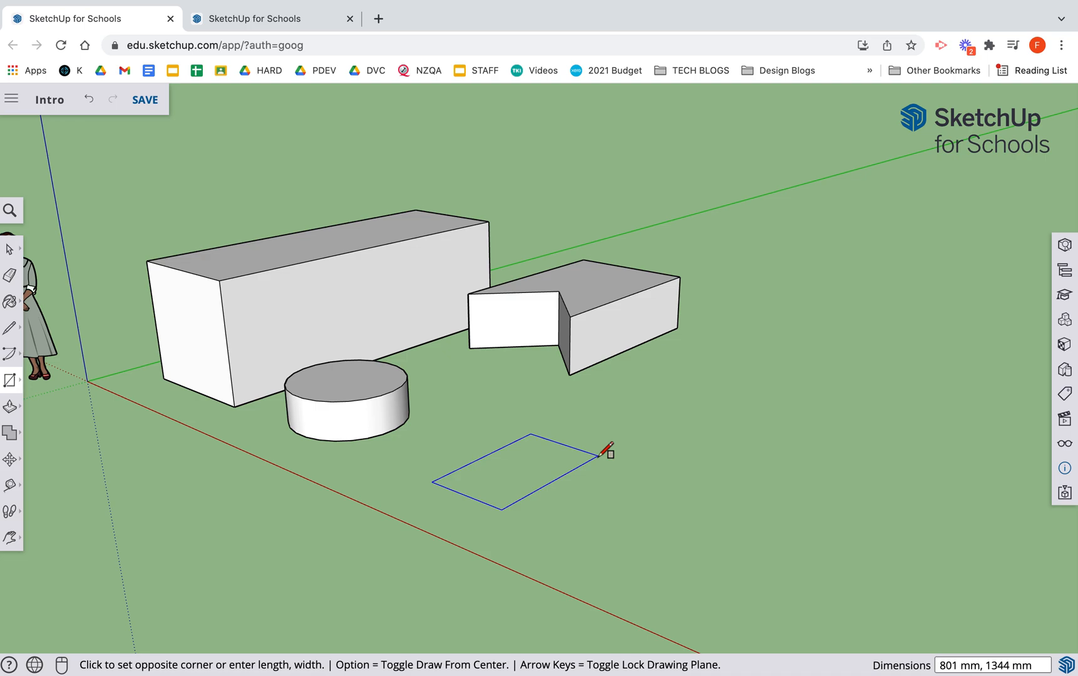
key("Escape")
- Draw a 300 by 550 mm rectangle on the open ground beside the cylinder
left_click(434, 480)
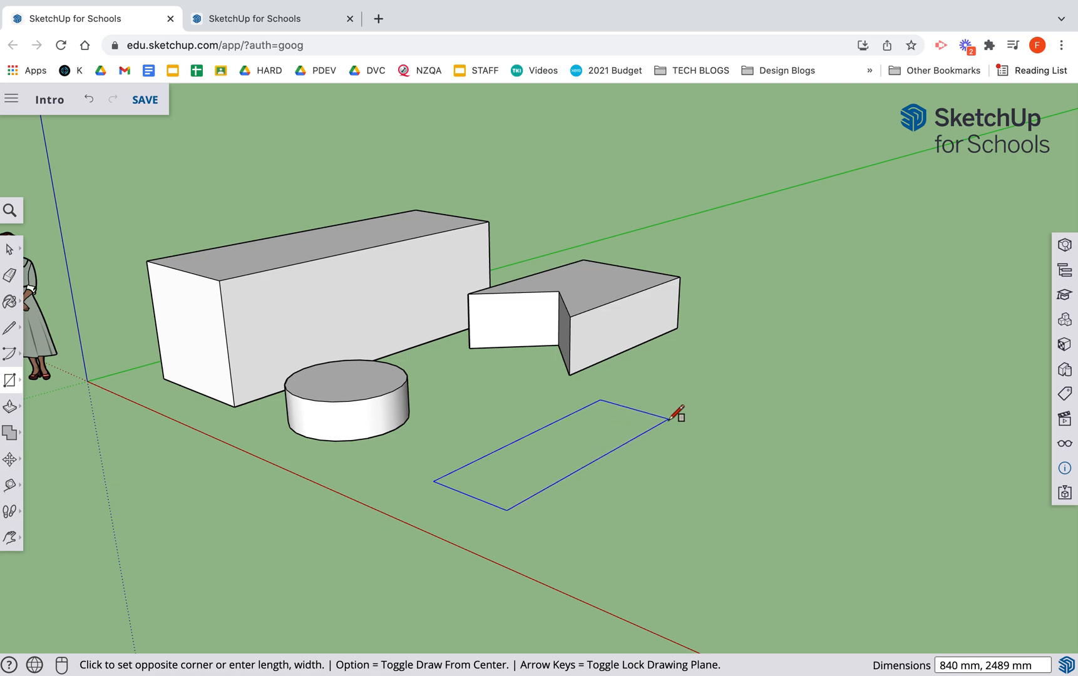
type("300, 550")
key("Return")
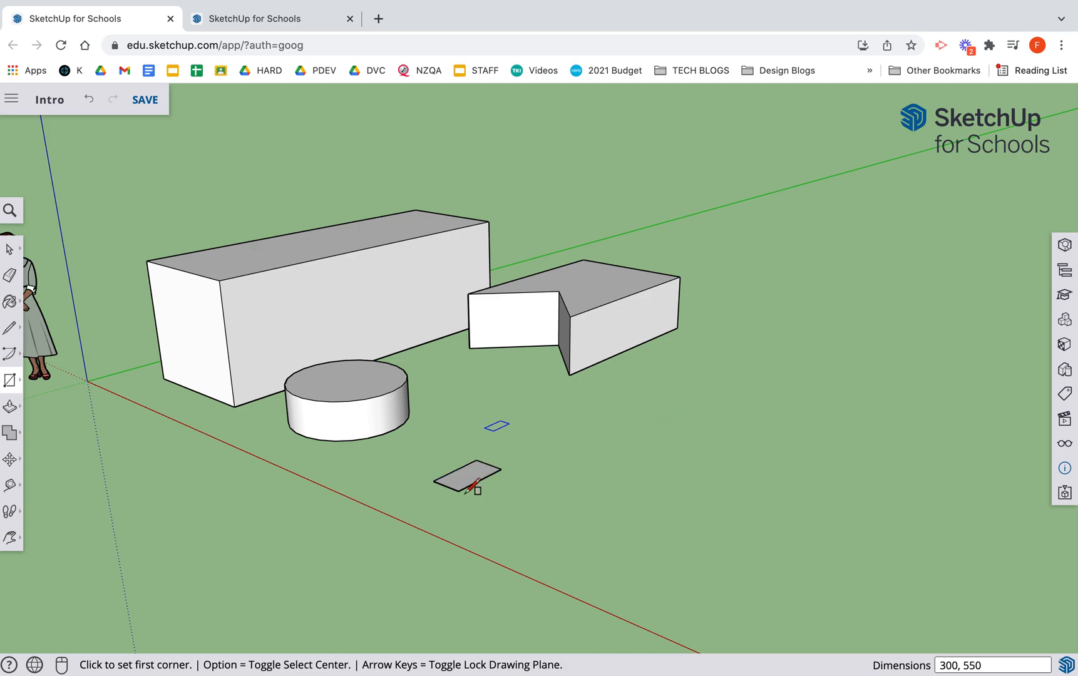
- Push/Pull the small rectangle up 550 mm into a box
key("p")
left_click(478, 478)
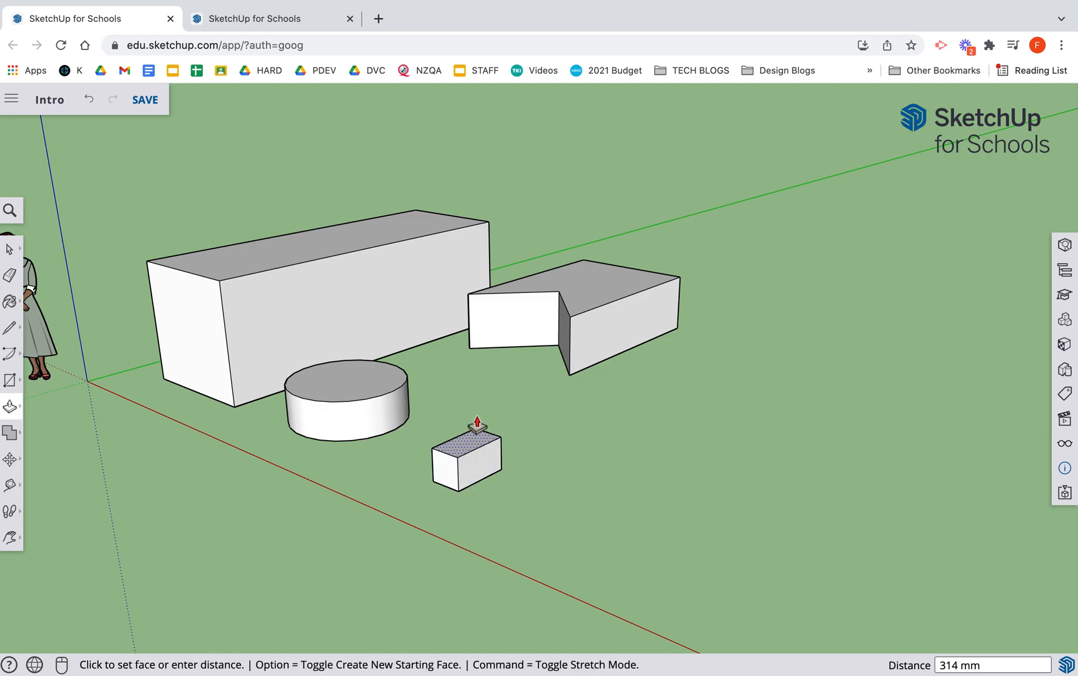
type("550")
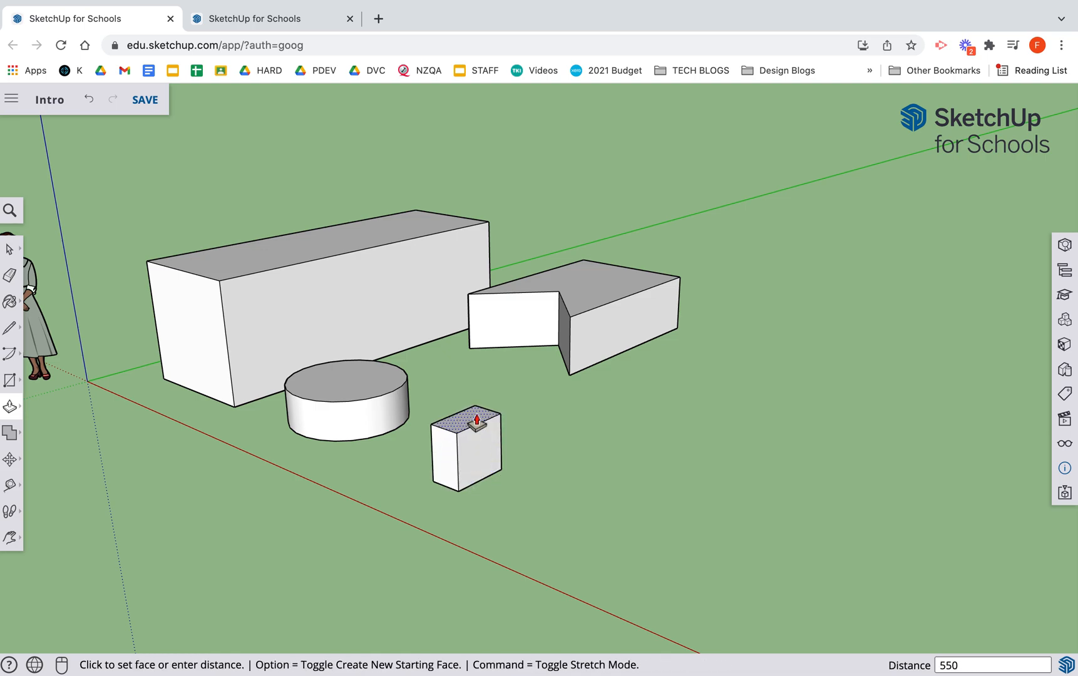
key("Return")
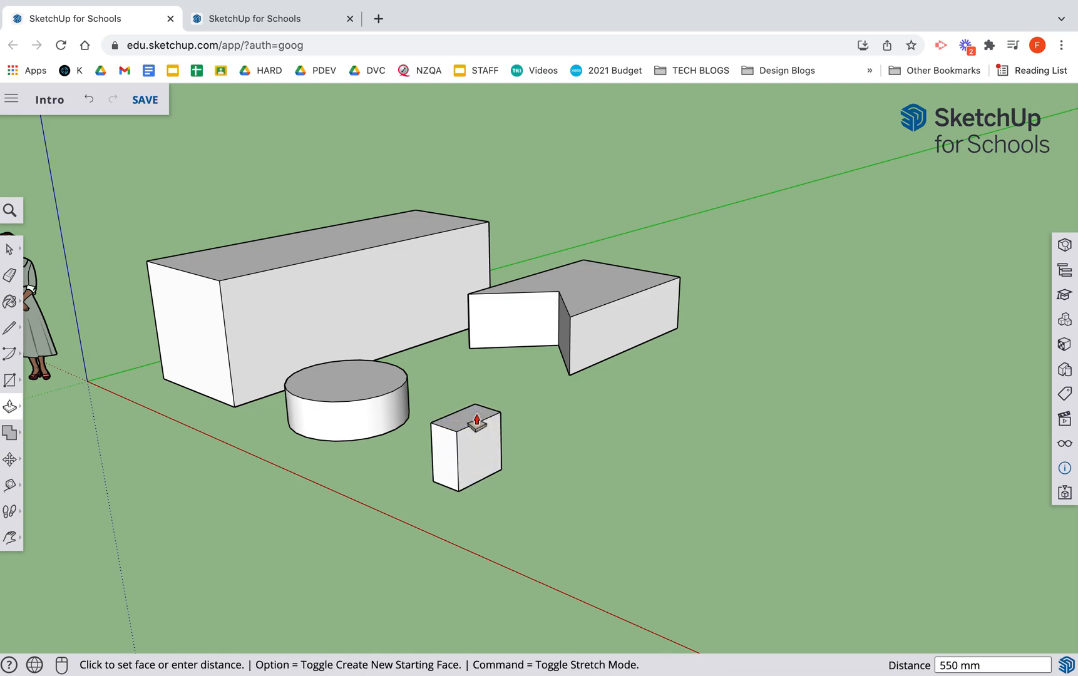
- Draw a six-sided polygon with an inscribed radius of about 600 mm on the ground beside the small box
left_click(9, 380)
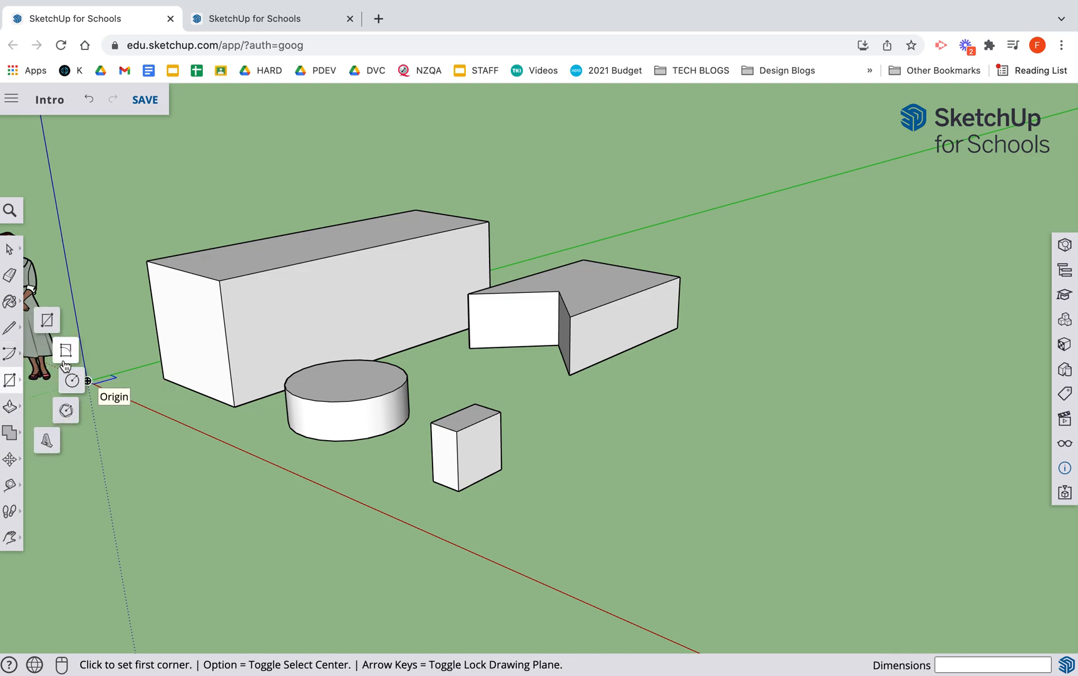
left_click(66, 410)
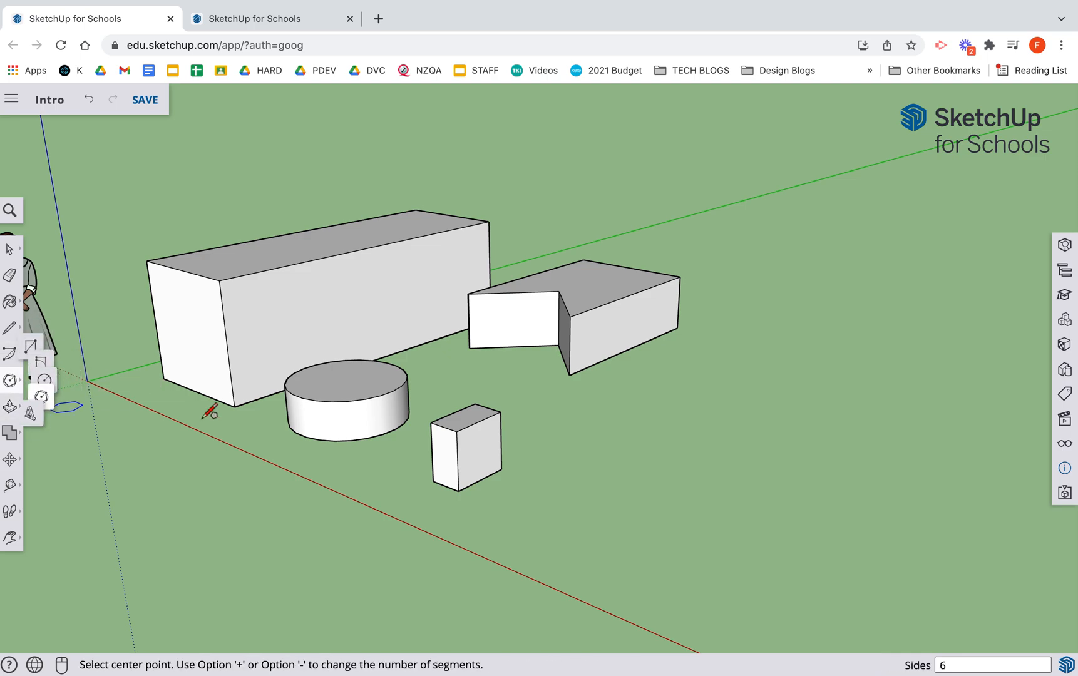
left_click(594, 490)
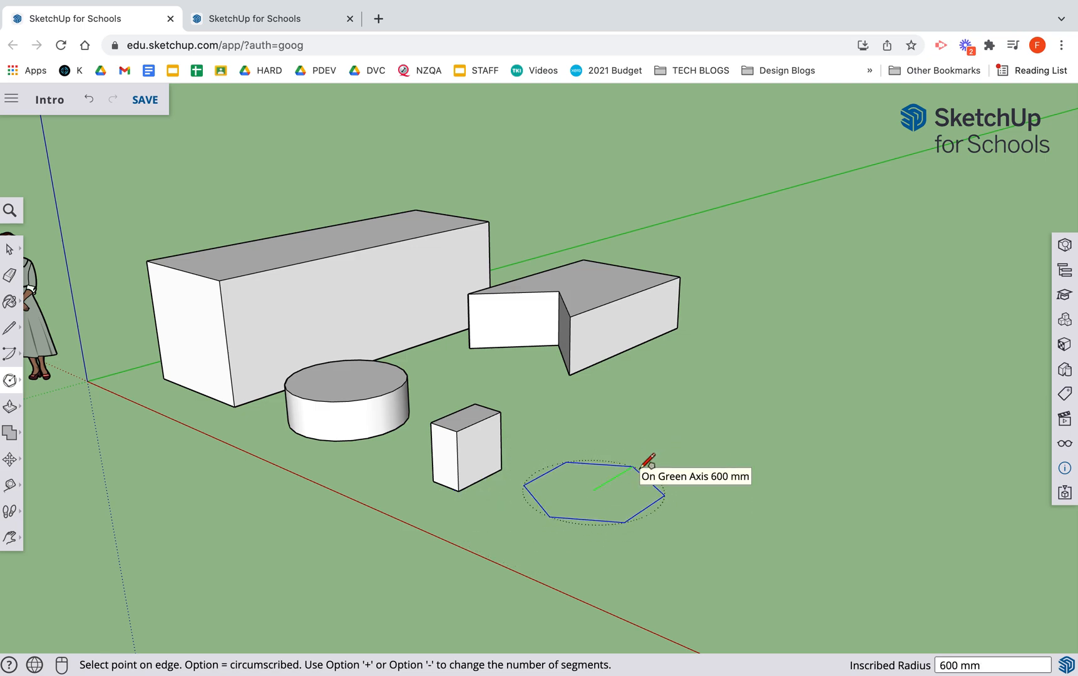
left_click(648, 462)
- Push/Pull the hexagon up 600 mm into a prism
key("p")
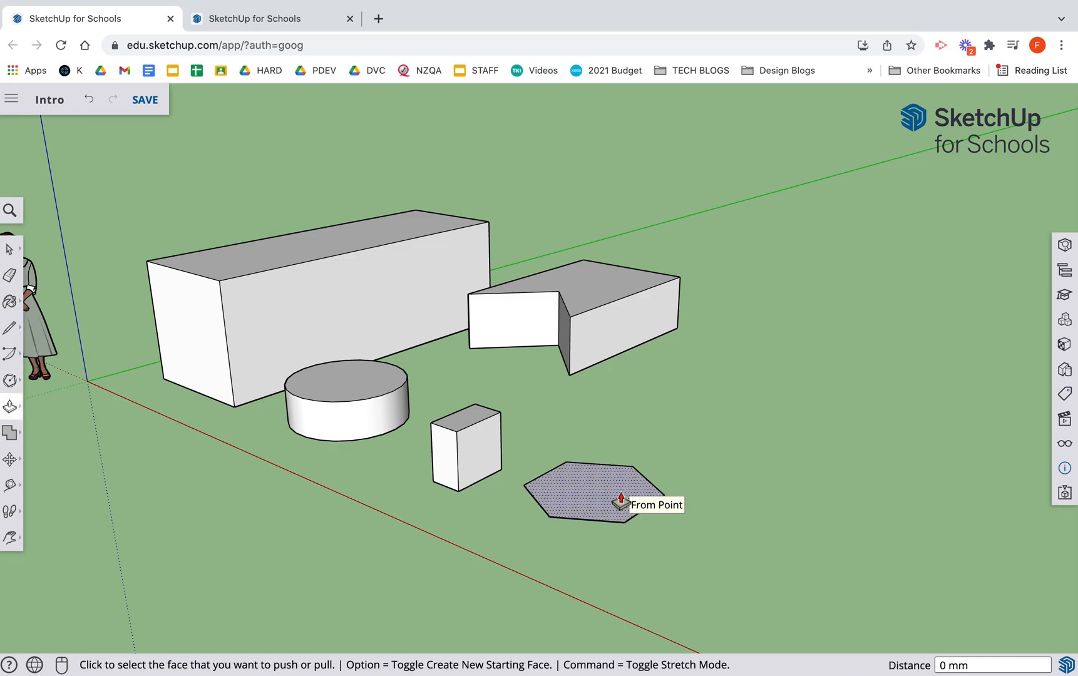
left_click(620, 503)
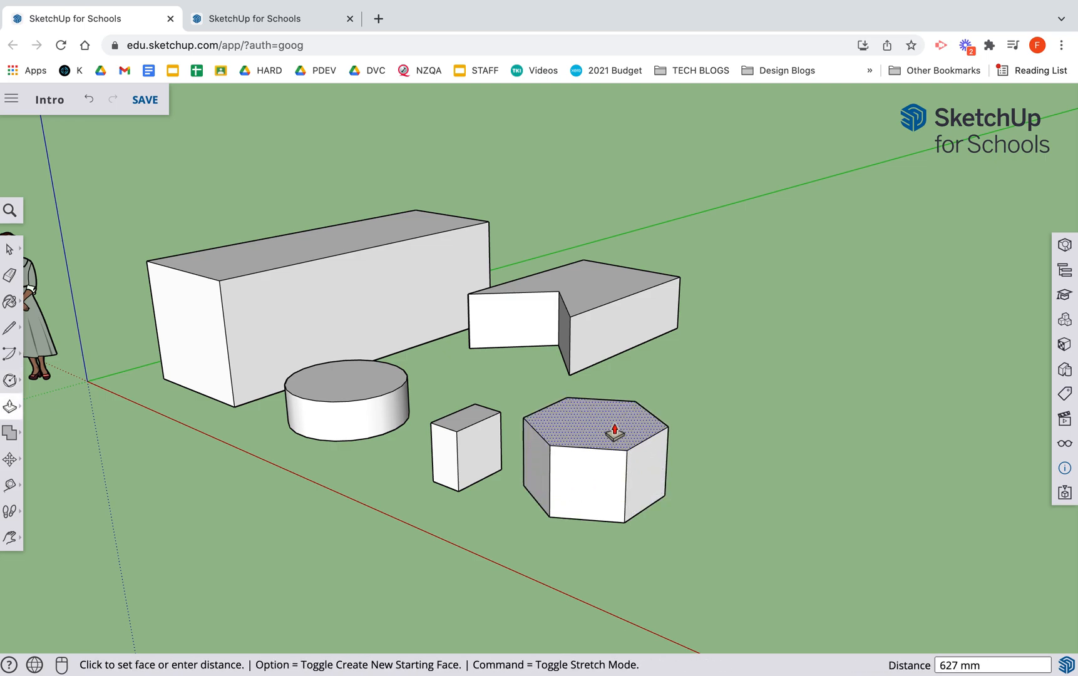
type("600")
key("Return")
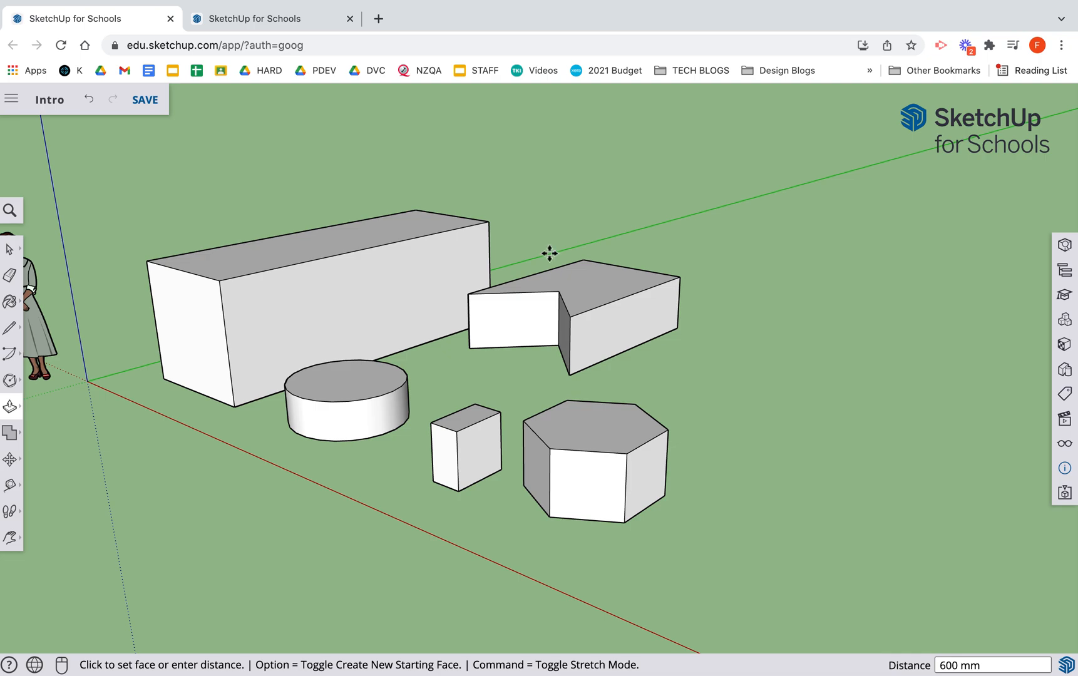
key("m")
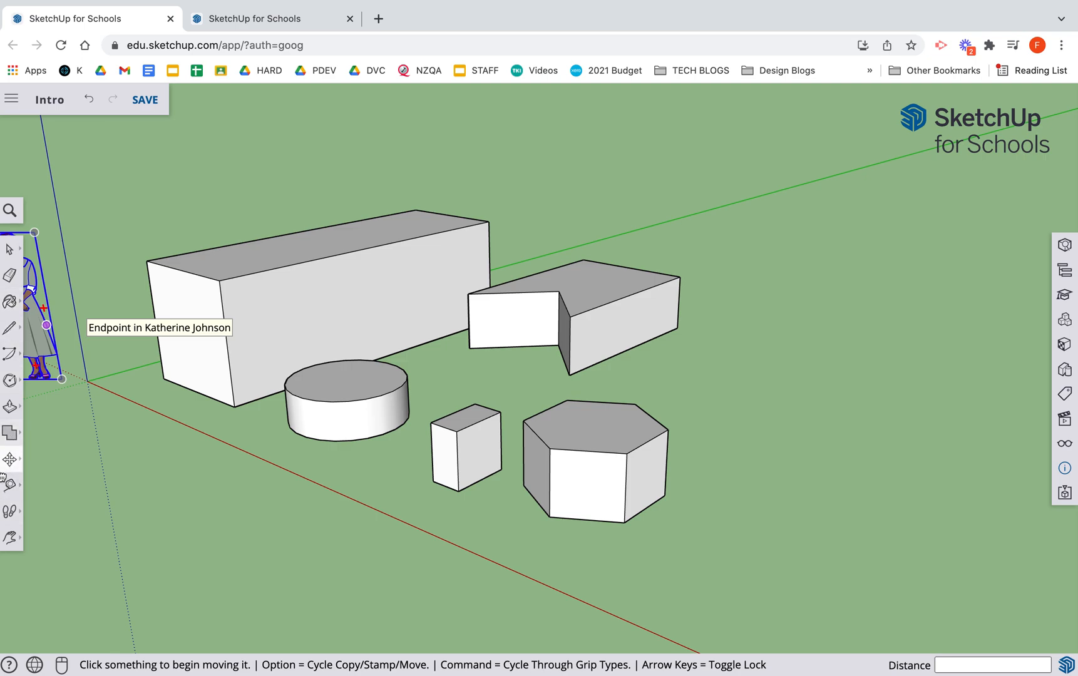
mouse_move(11, 462)
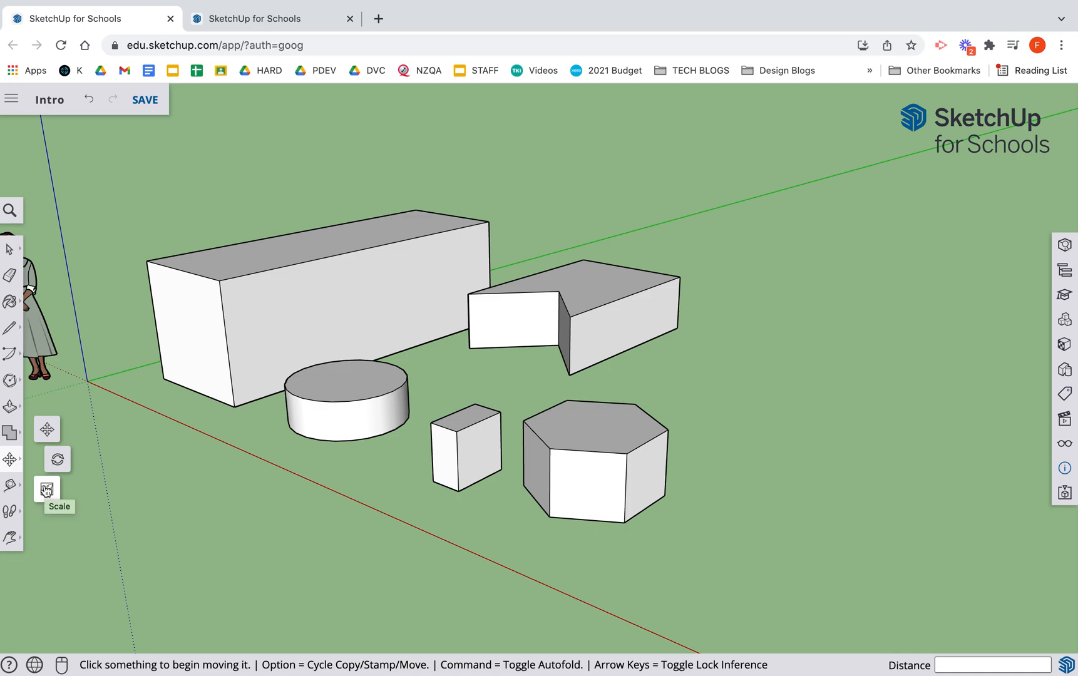
left_click(45, 490)
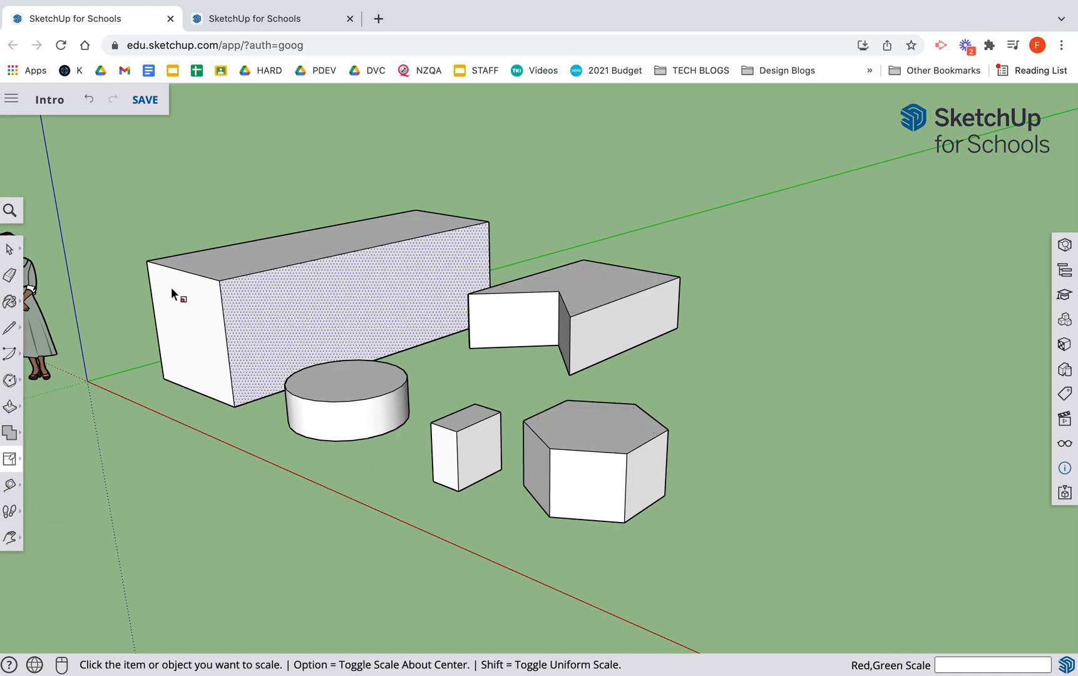
- Select the whole hexagonal prism with a selection window and clear the selection
left_click(9, 249)
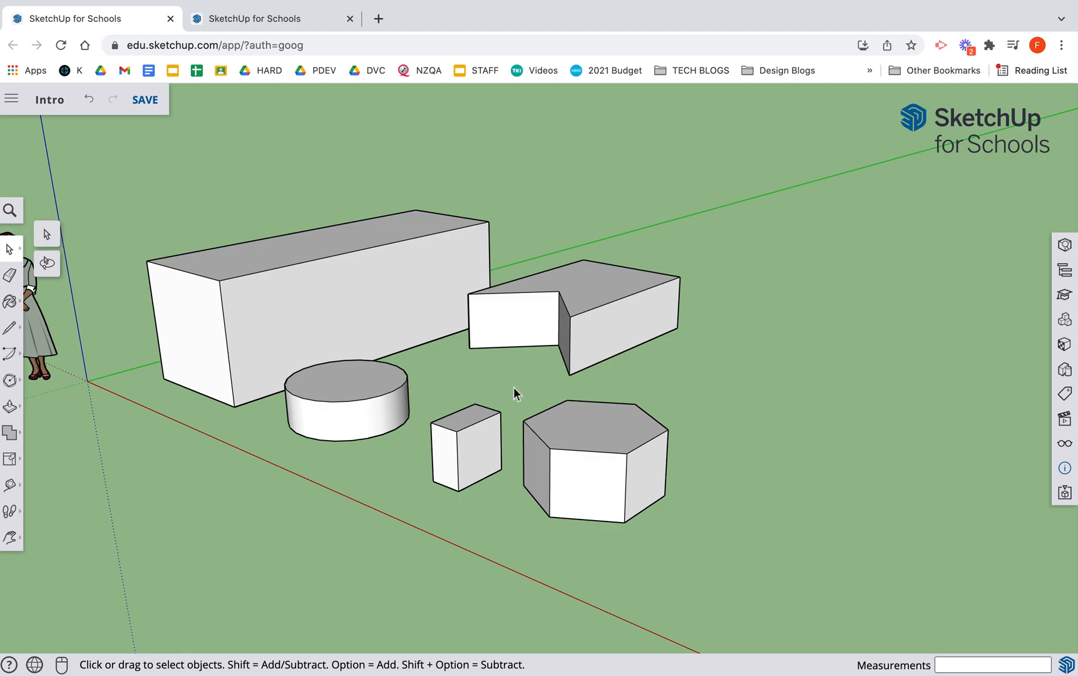
left_click_drag(513, 381, 700, 558)
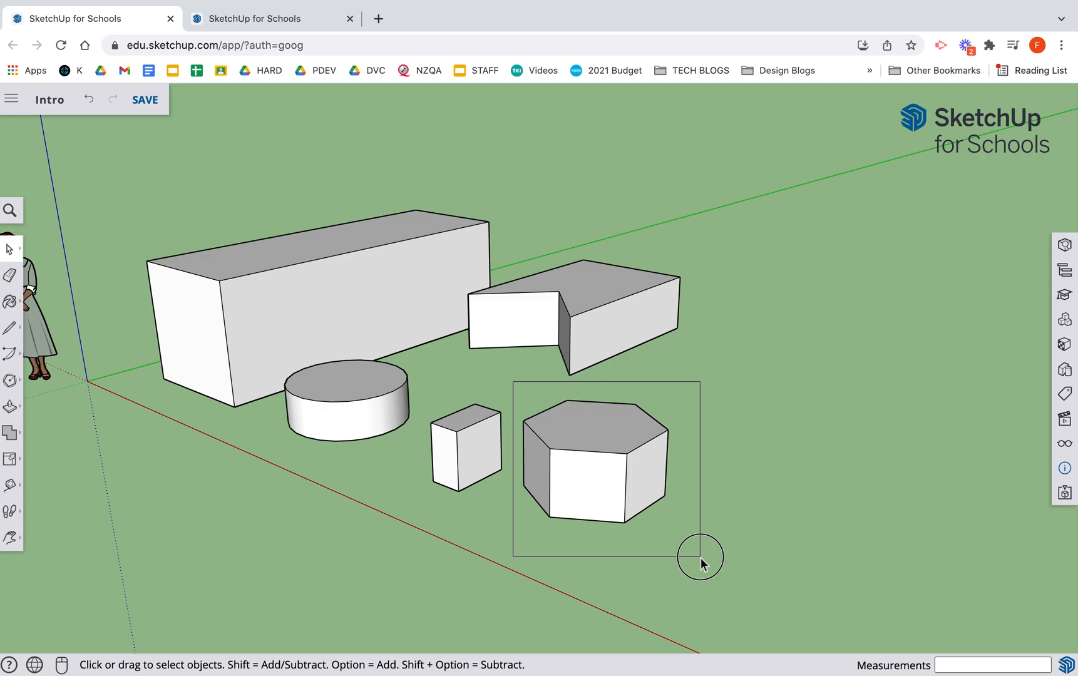
left_click_drag(701, 558, 700, 558)
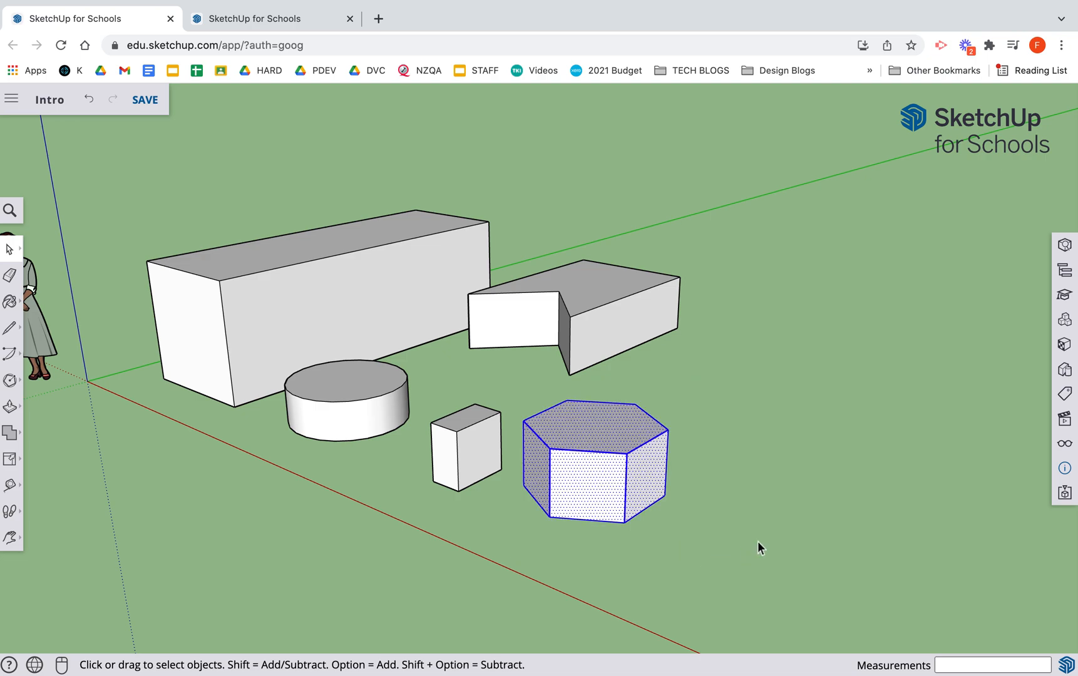
left_click(757, 541)
- Select the entire notched solid behind the small box, leaving out the edges of the large box
left_click_drag(455, 204, 718, 384)
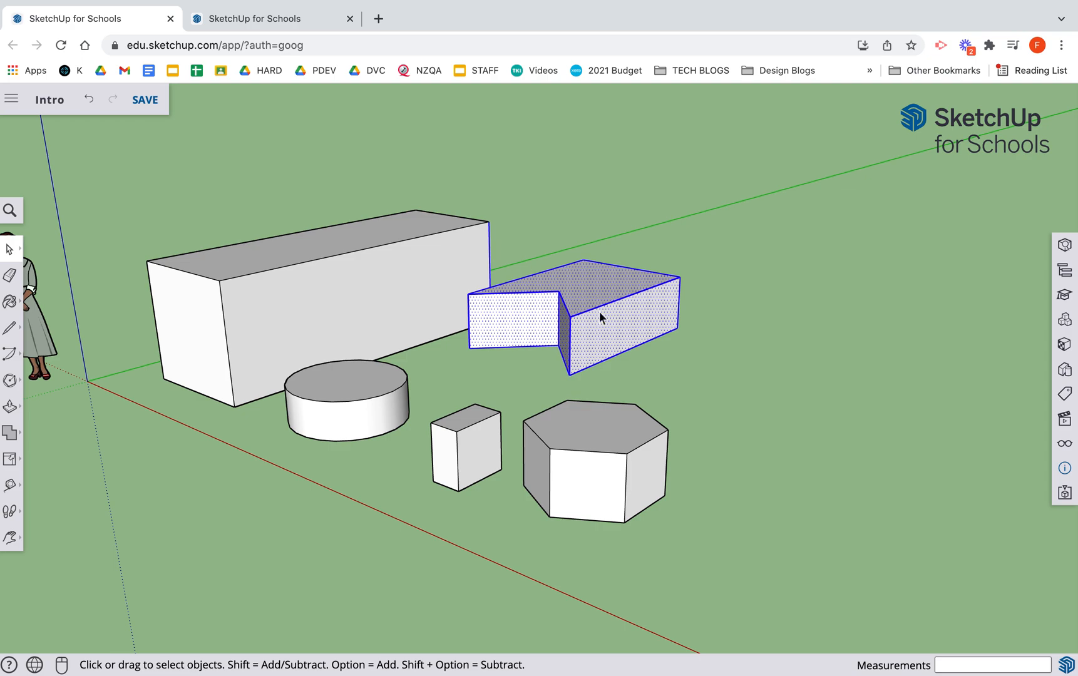
left_click(695, 370)
key("o")
left_click_drag(619, 363, 593, 381)
key("space")
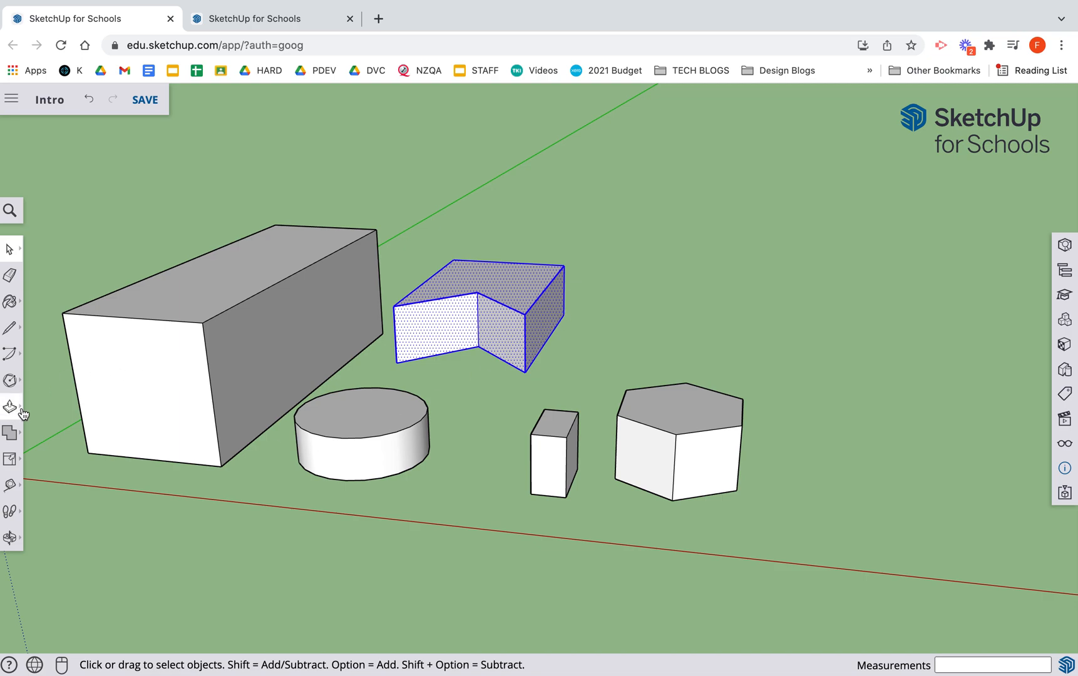
- Scale the selected notched solid by about 1.37 along the blue axis and about 1.04 along the green axis
key("s")
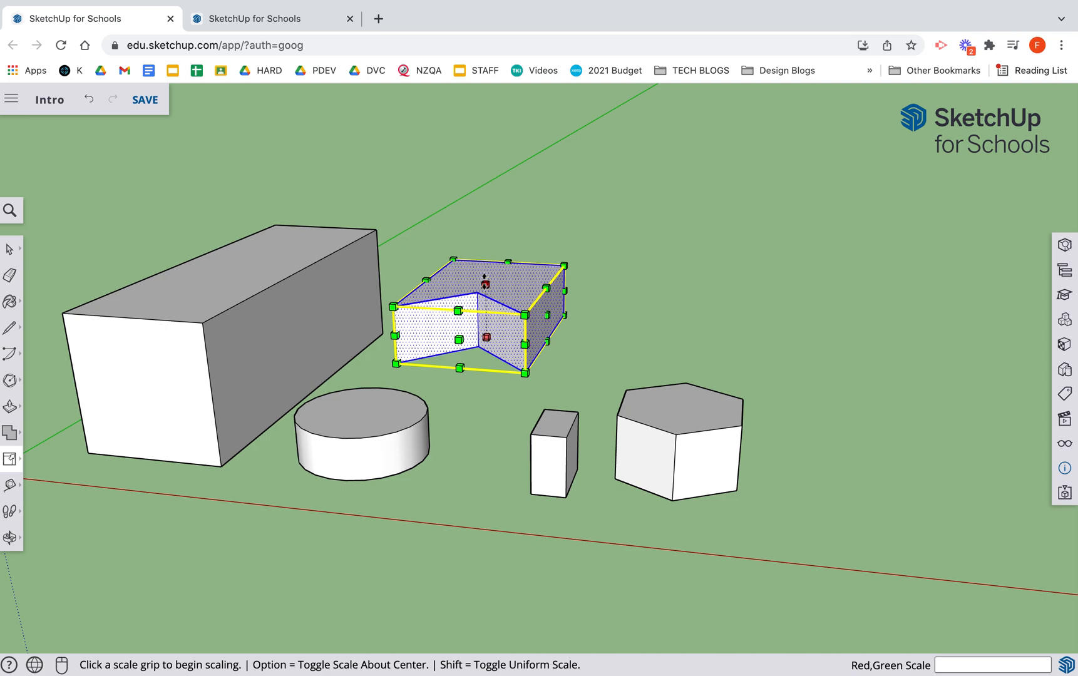
left_click(485, 283)
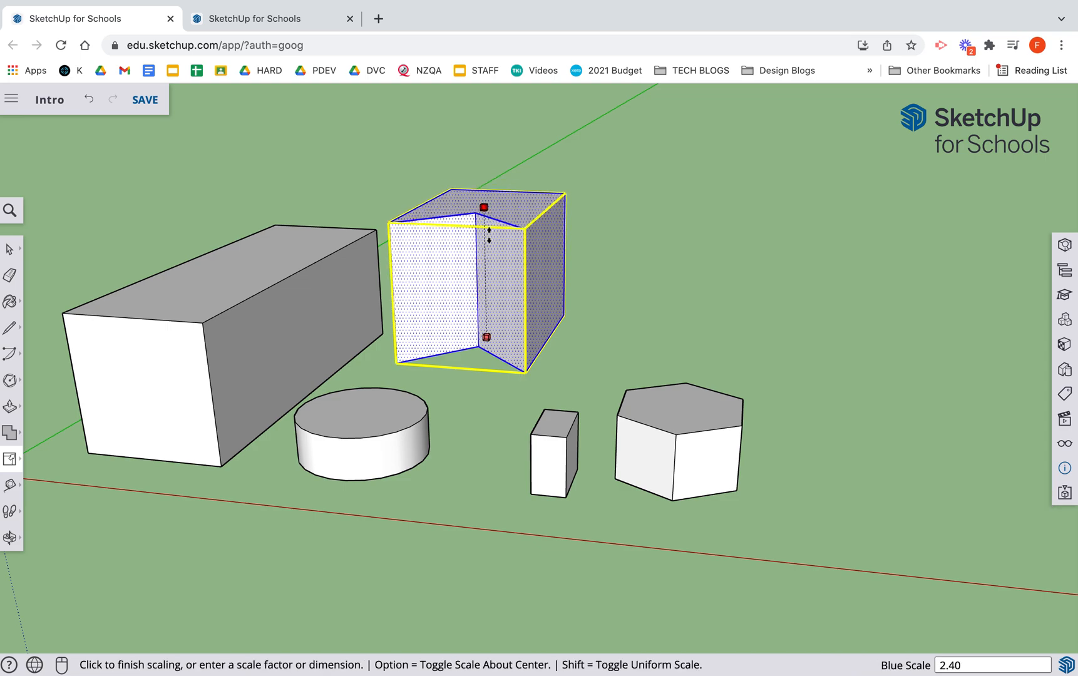
left_click(488, 264)
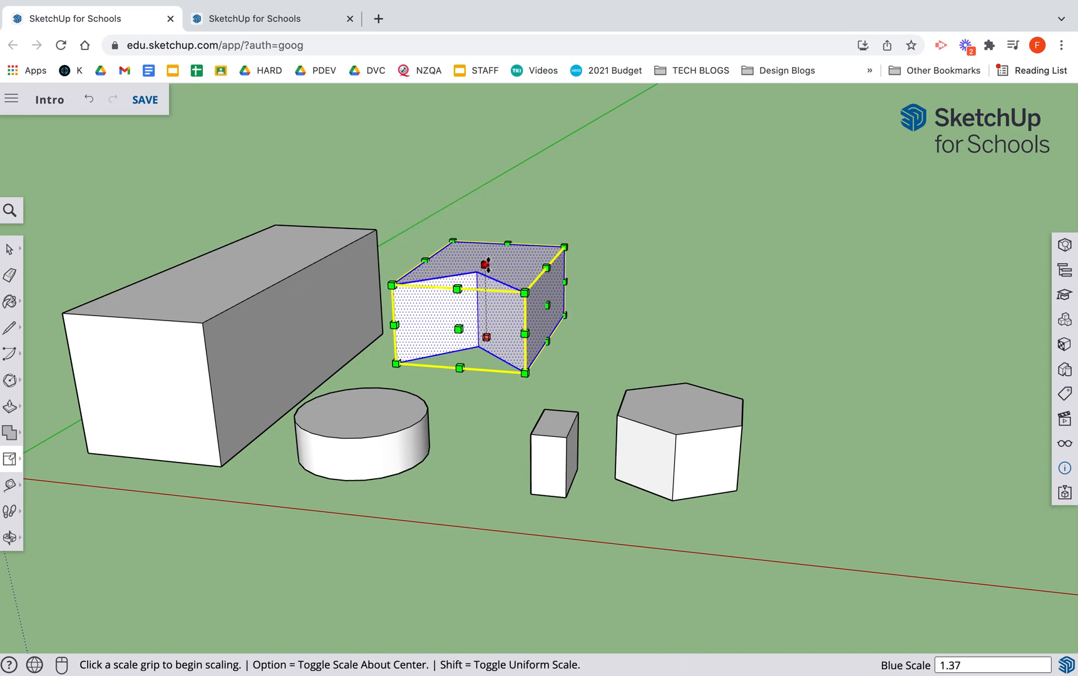
left_click(547, 305)
left_click(546, 307)
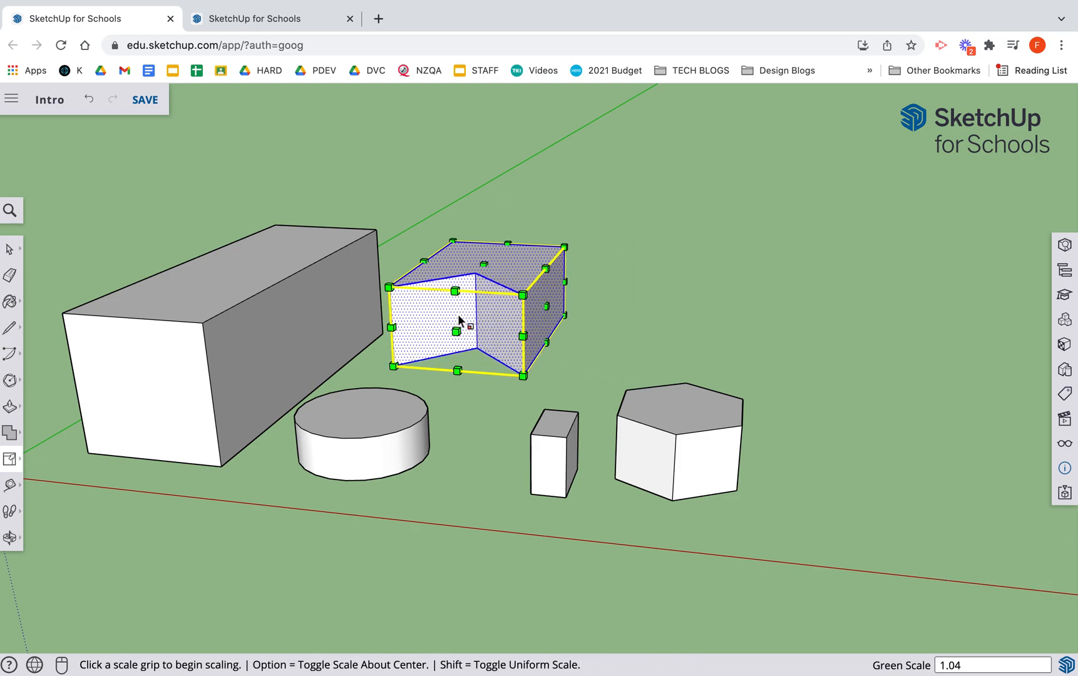
- Try scaling the notched solid uniformly by a factor of 2 from its upper back corner and undo it
left_click(565, 248)
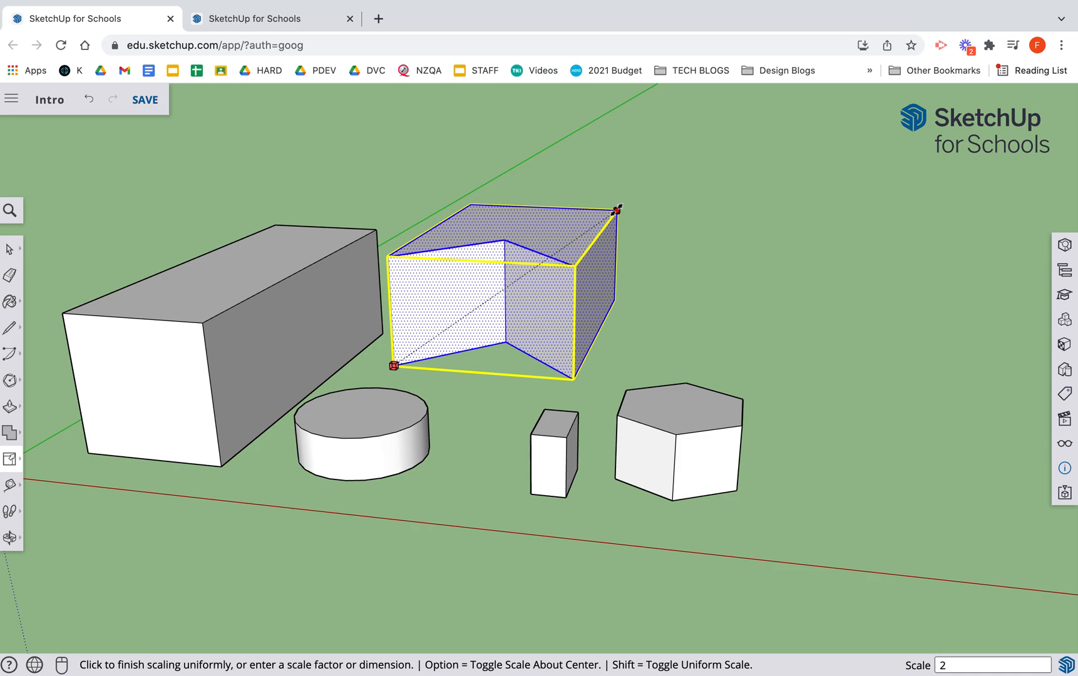
key("Return")
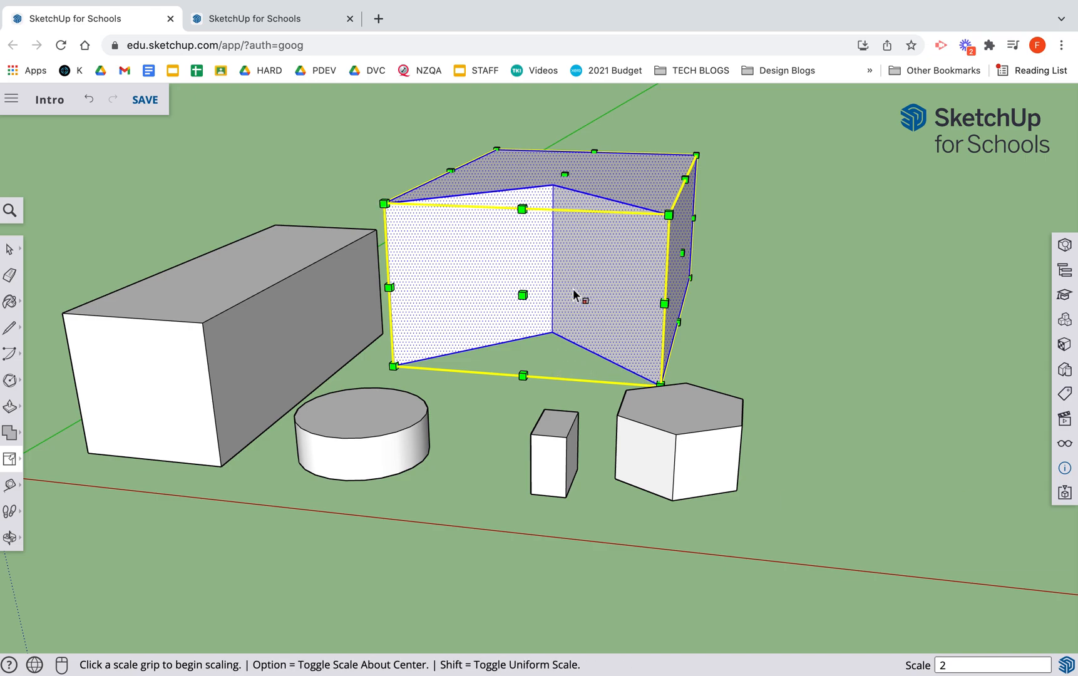
key("super+z")
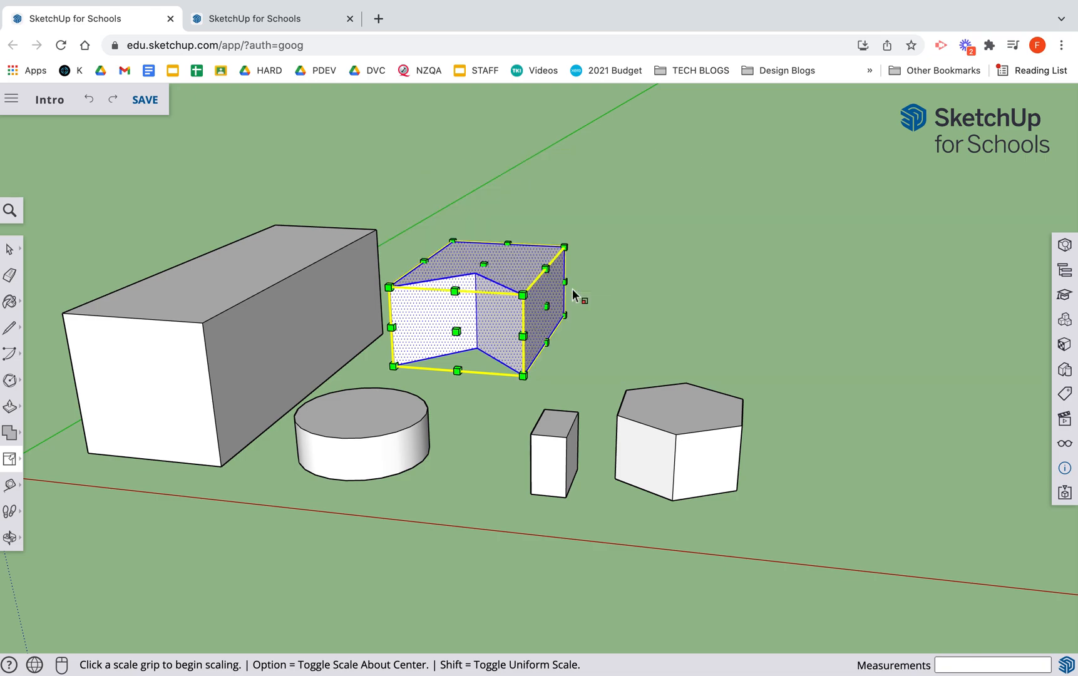
- Scale the notched solid by about 0.86 along the blue axis and about 1.50 along the red axis
left_click(483, 261)
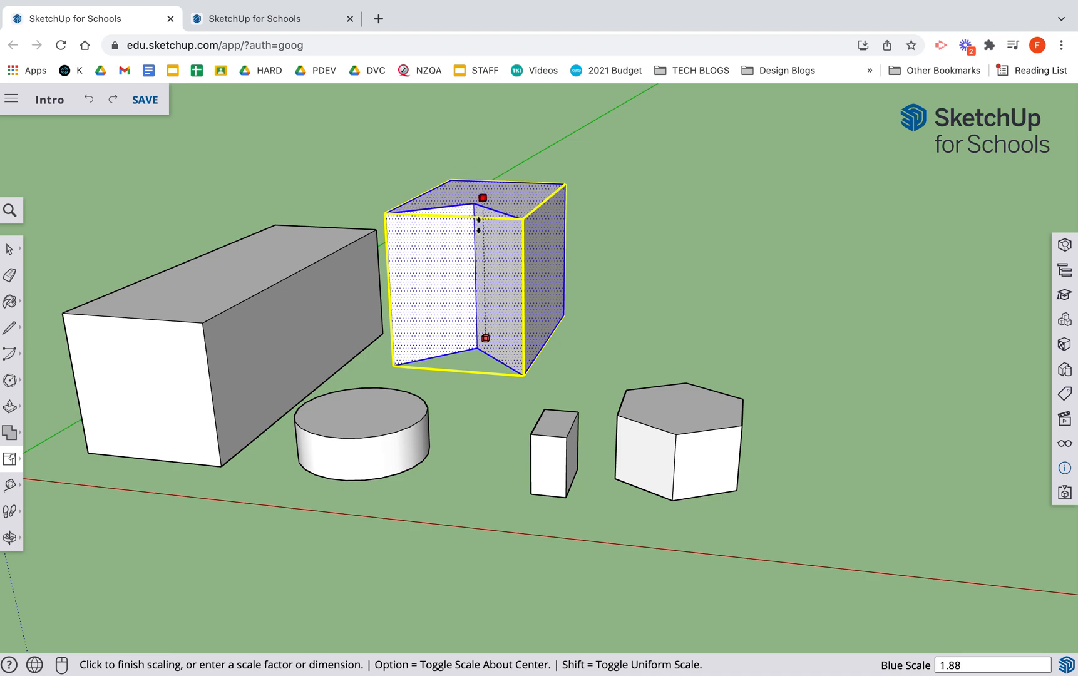
left_click(483, 279)
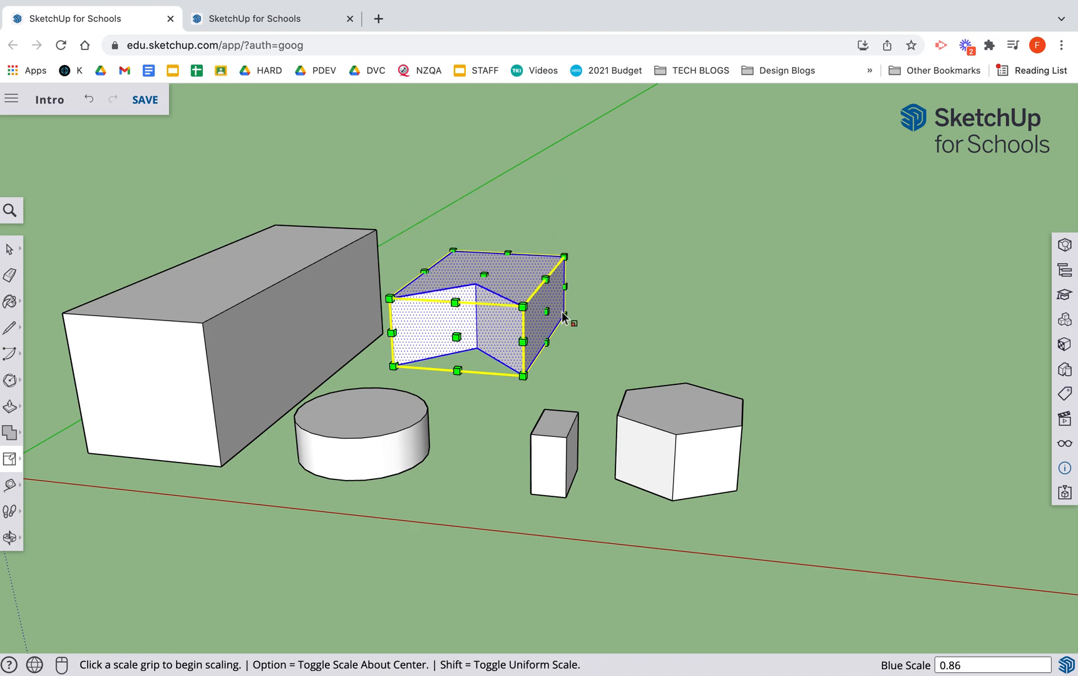
left_click(457, 337)
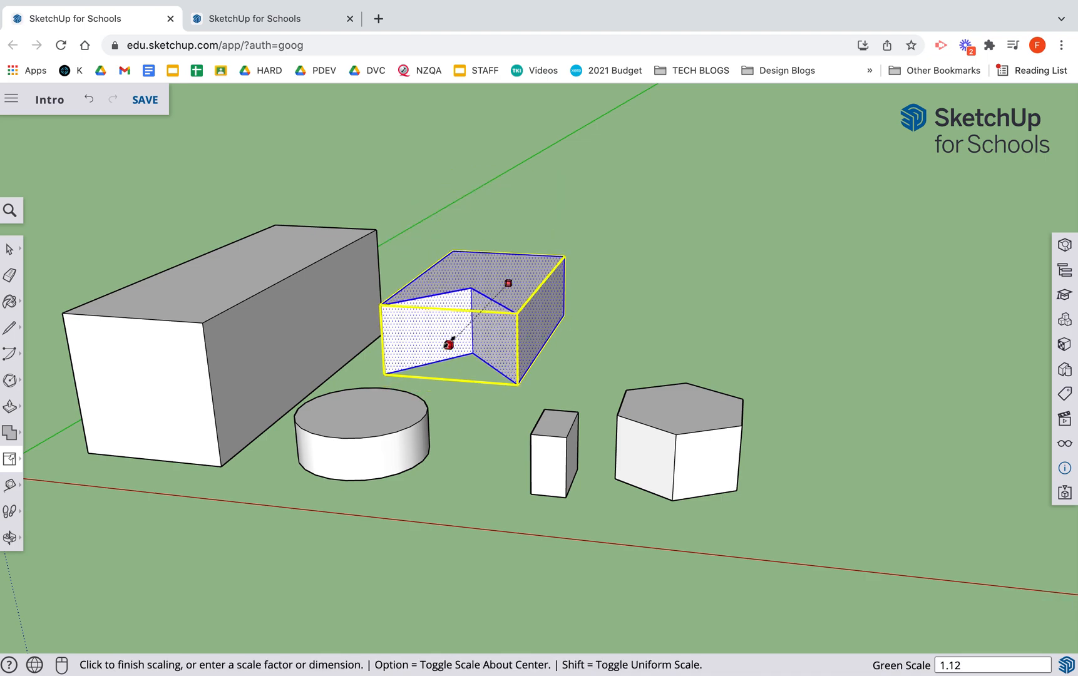
key("Escape")
left_click(547, 312)
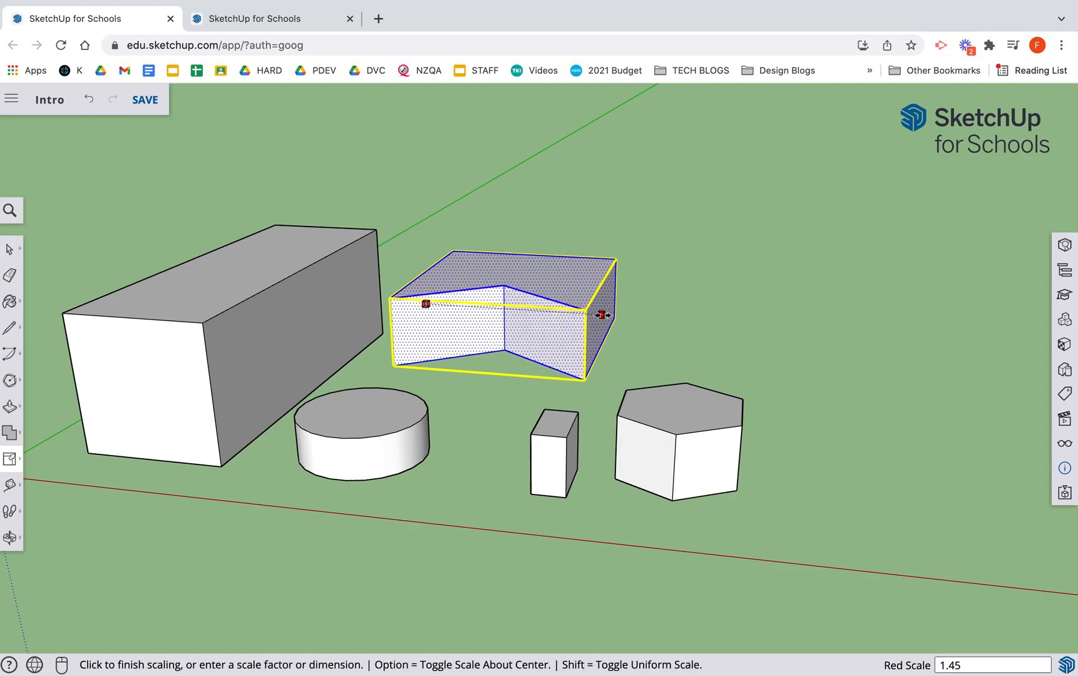
left_click(606, 316)
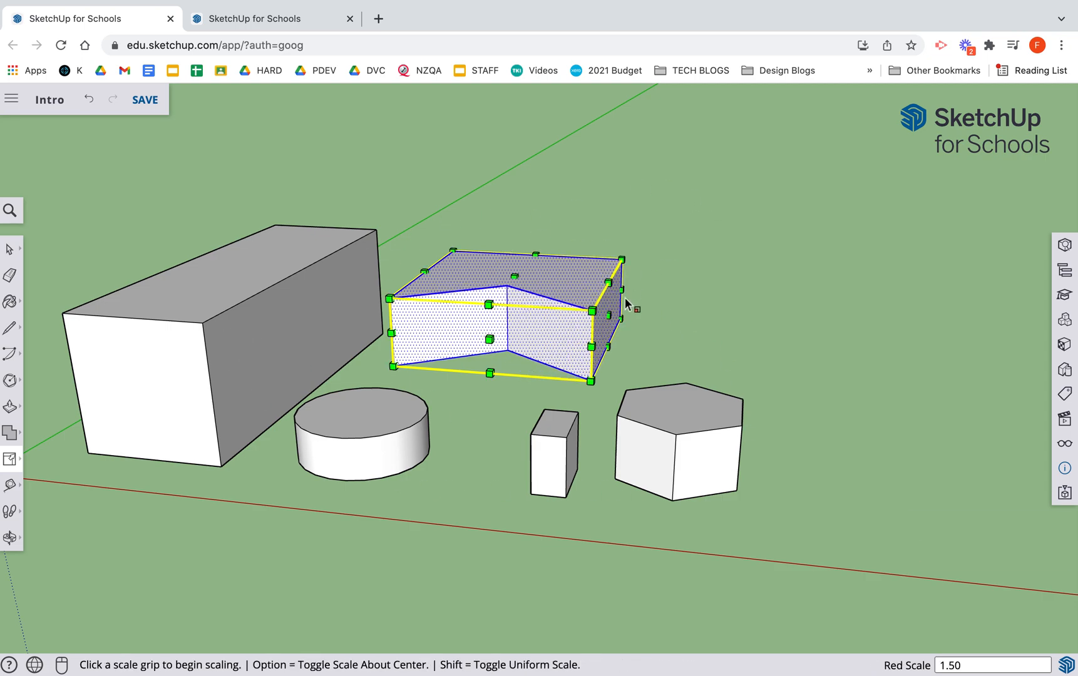
- Select the whole small box with a selection window, then select the entire hexagonal prism instead
left_click(10, 250)
left_click_drag(504, 384, 615, 520)
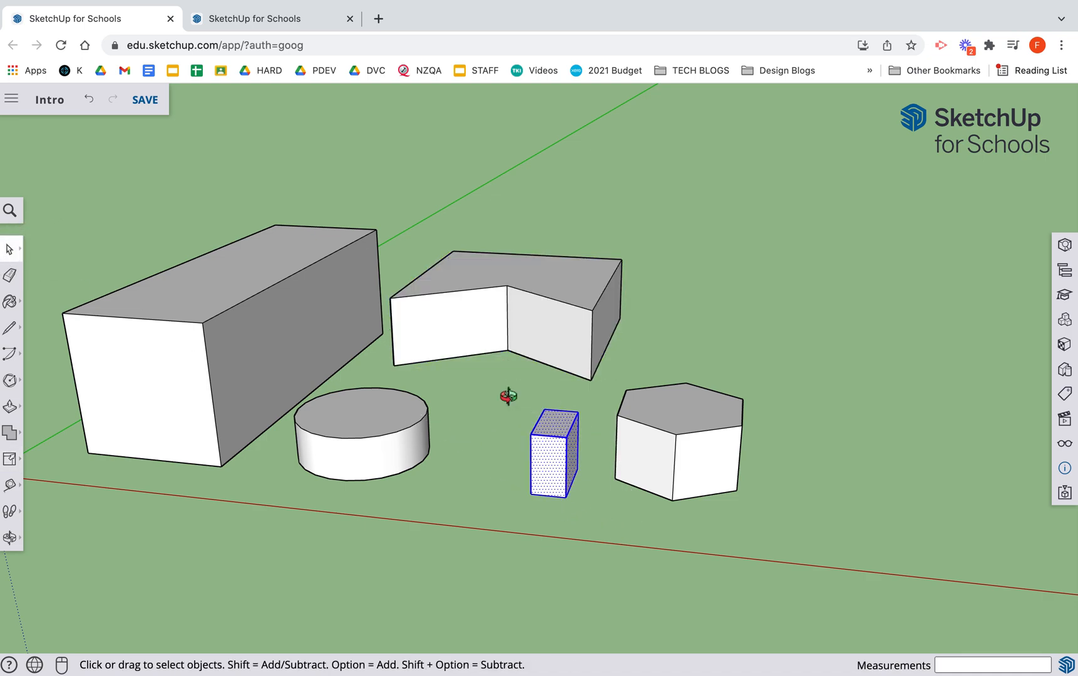
middle_click_drag(509, 396, 446, 383)
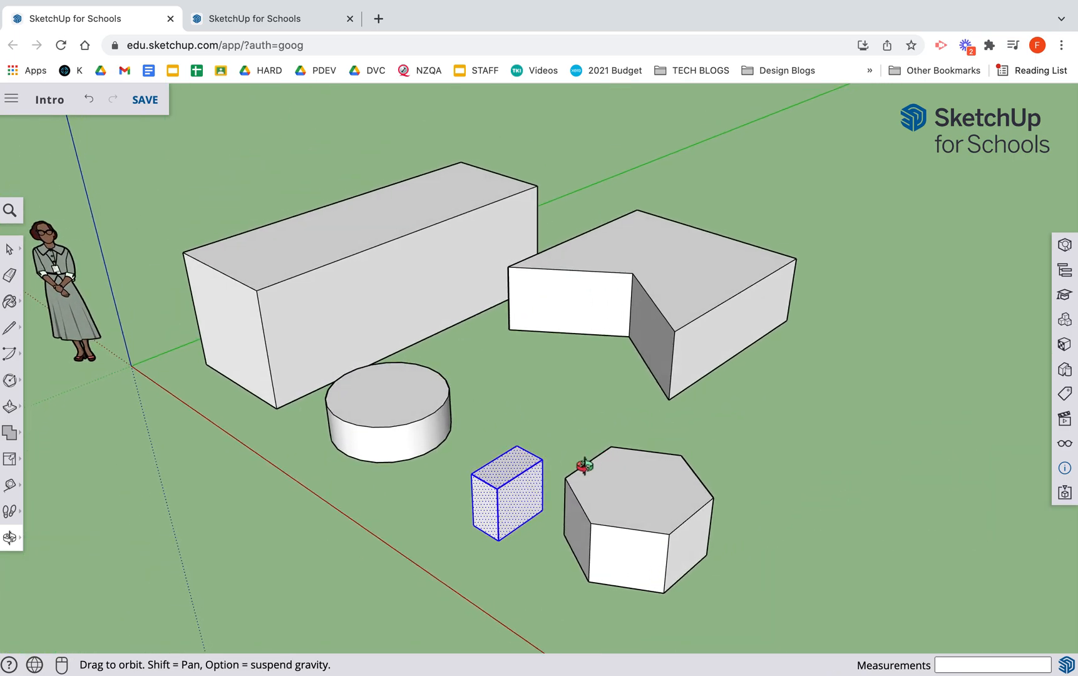
key("space")
left_click_drag(543, 412, 765, 603)
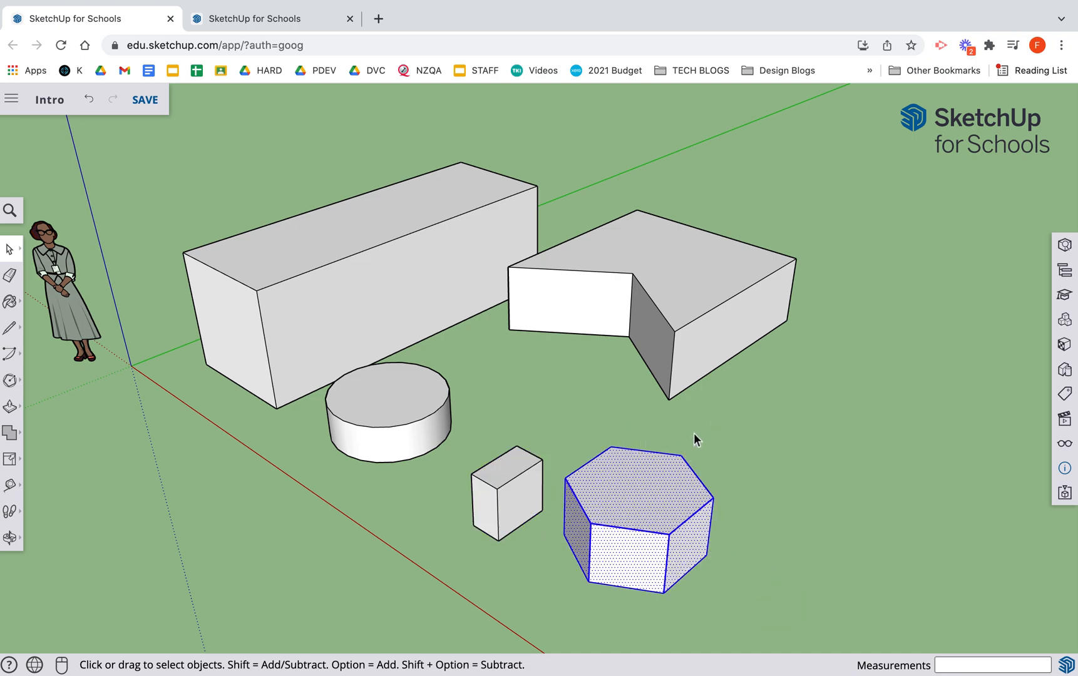
left_click(730, 473)
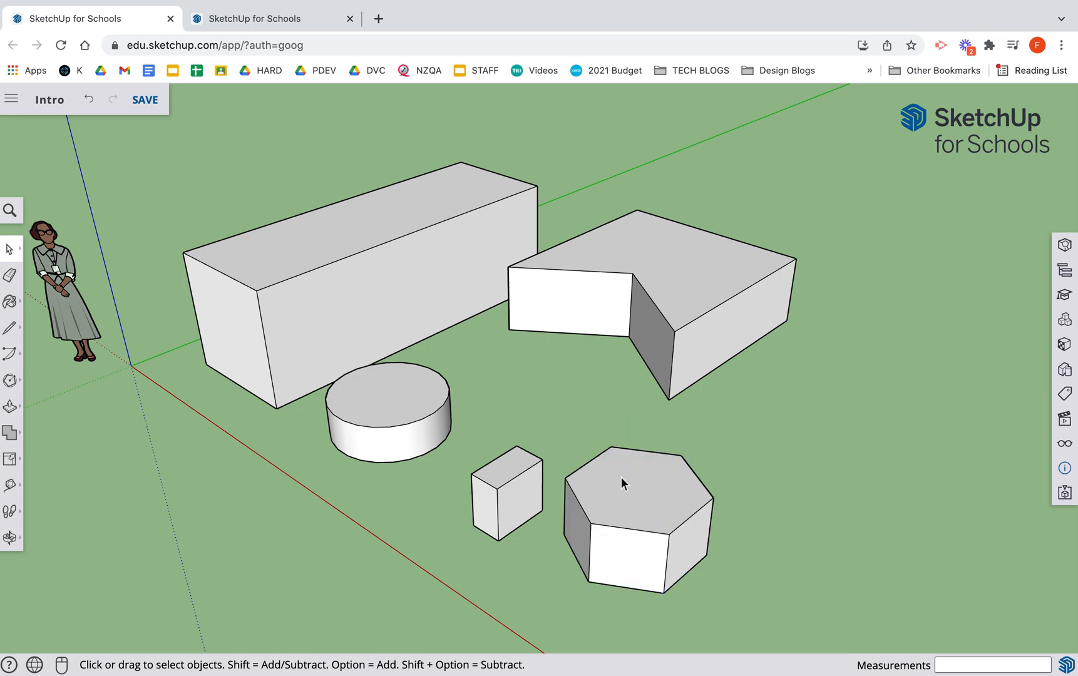
left_click_drag(555, 424, 752, 608)
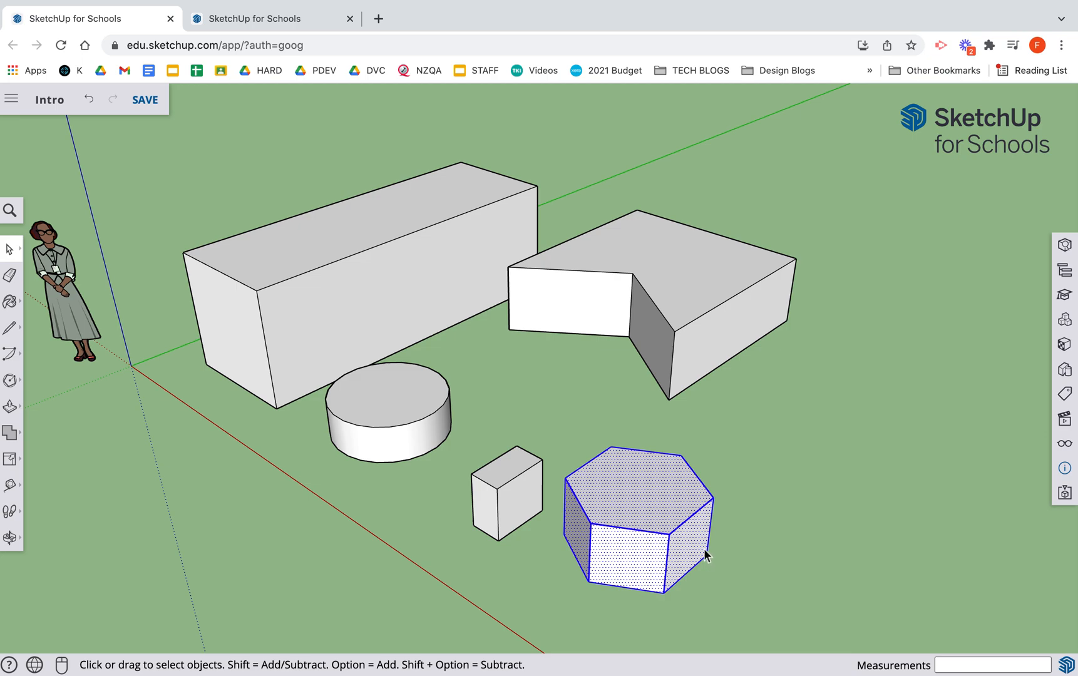
- Try moving the hexagonal prism freely by its top corner about 11,900 mm away, check it from other angles, and undo the move
key("m")
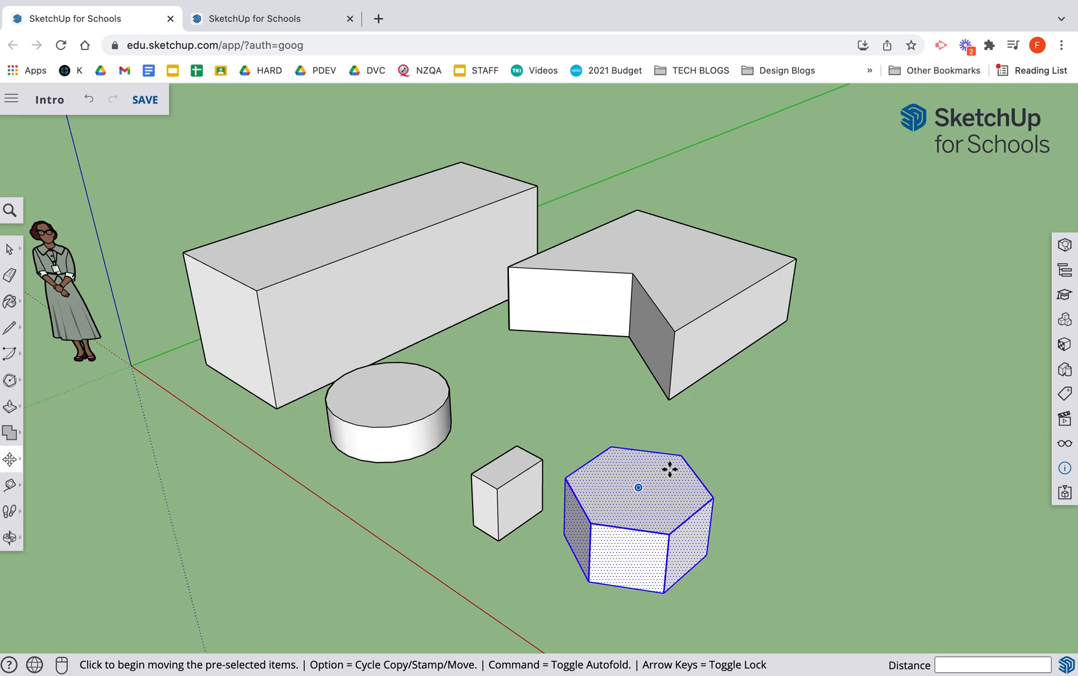
left_click(564, 477)
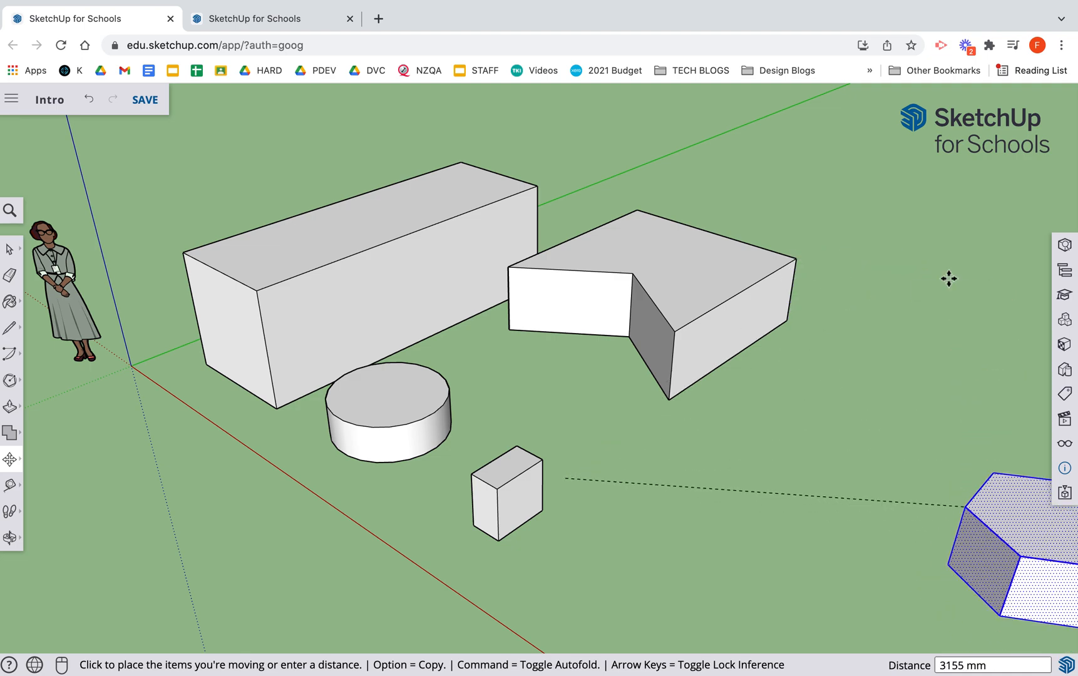
left_click(699, 102)
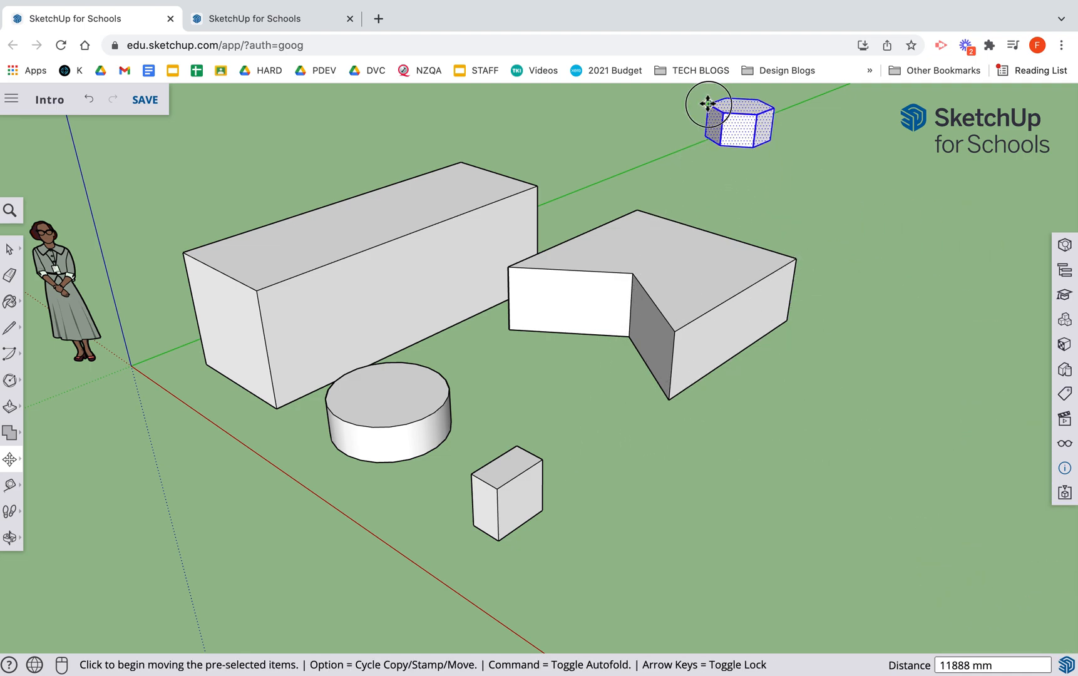
key("o")
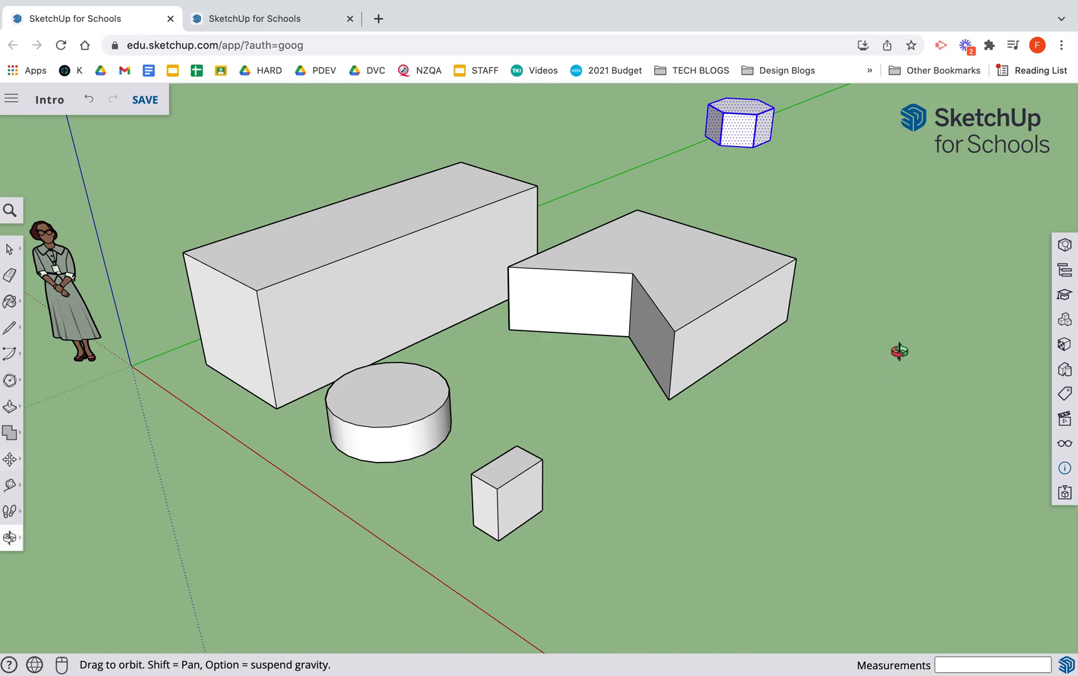
left_click_drag(898, 348, 508, 373)
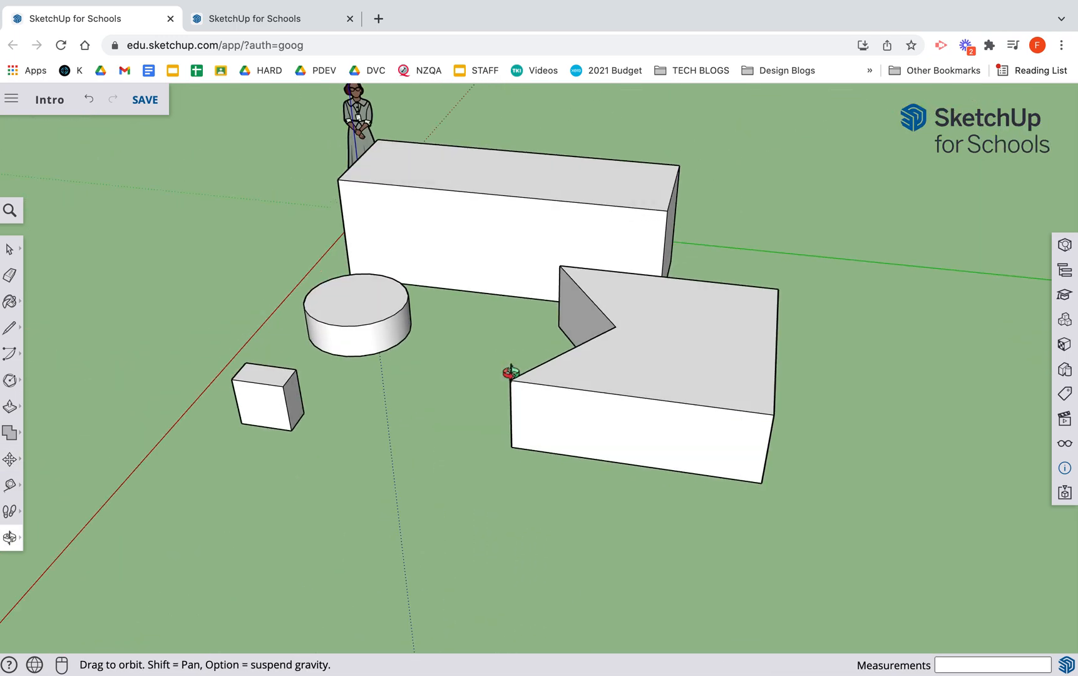
scroll(508, 373, "up", 3)
scroll(508, 373, "down", 5)
left_click_drag(776, 346, 737, 515)
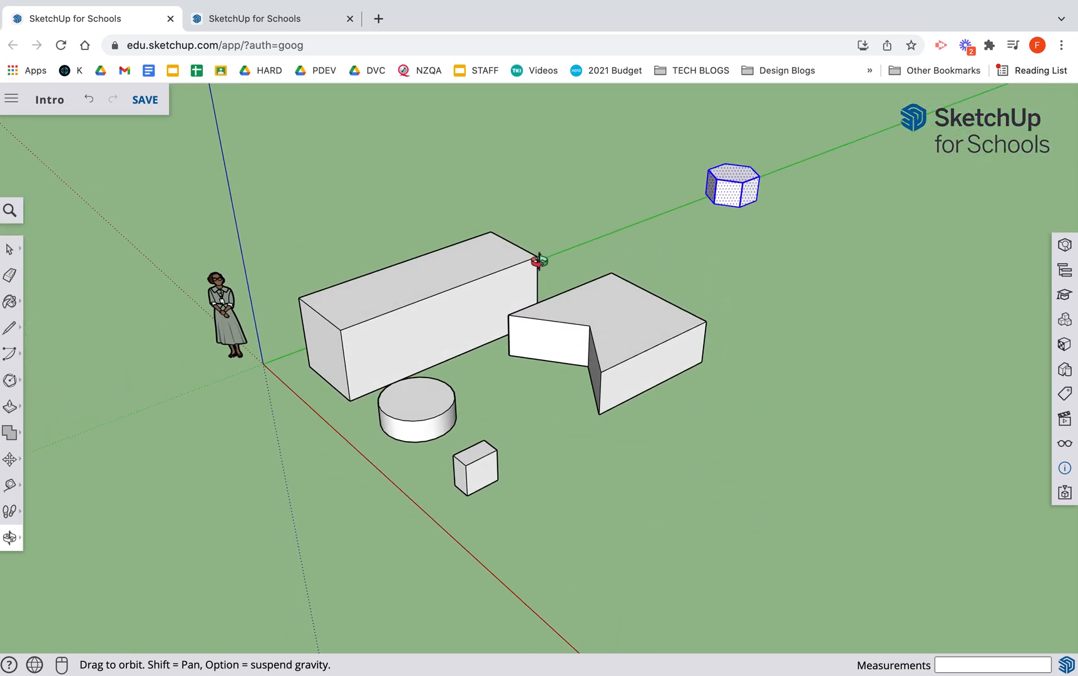
key("super+z")
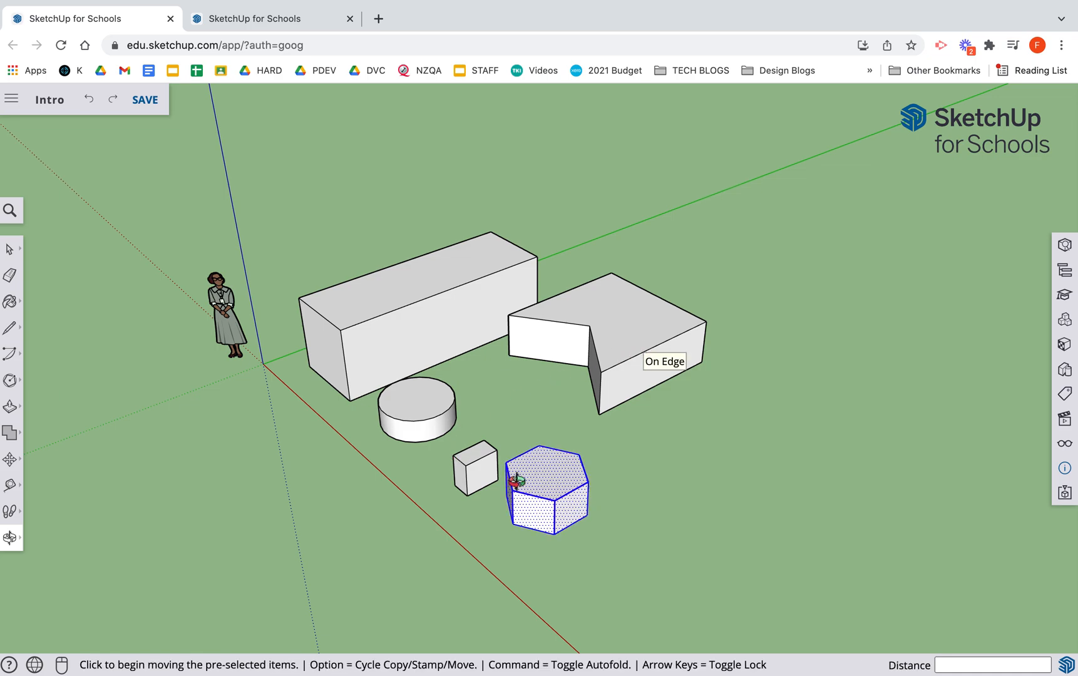
- Draw a single line on the ground beside the hexagonal prism, starting near the red axis and running roughly parallel to the green axis
key("l")
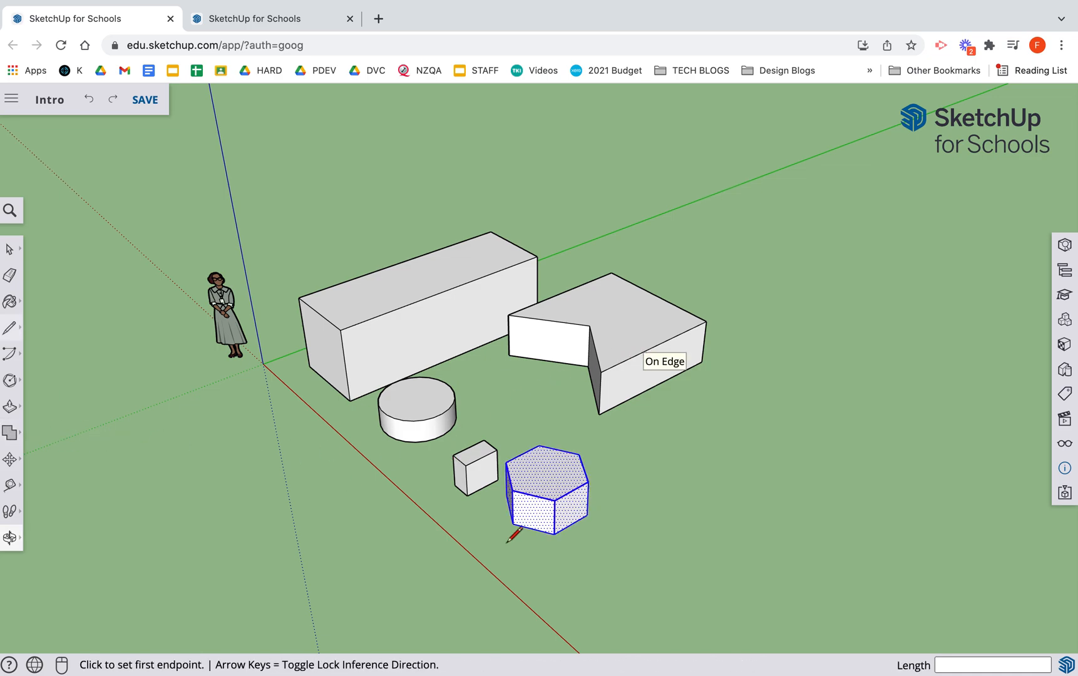
left_click(502, 578)
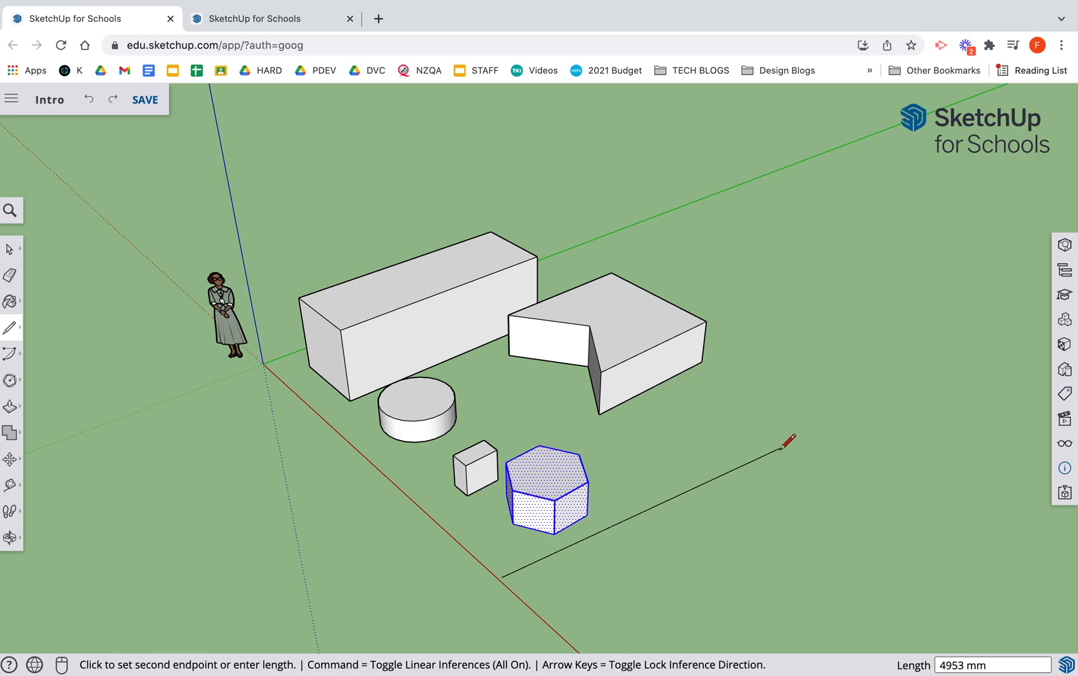
left_click(795, 405)
key("Escape")
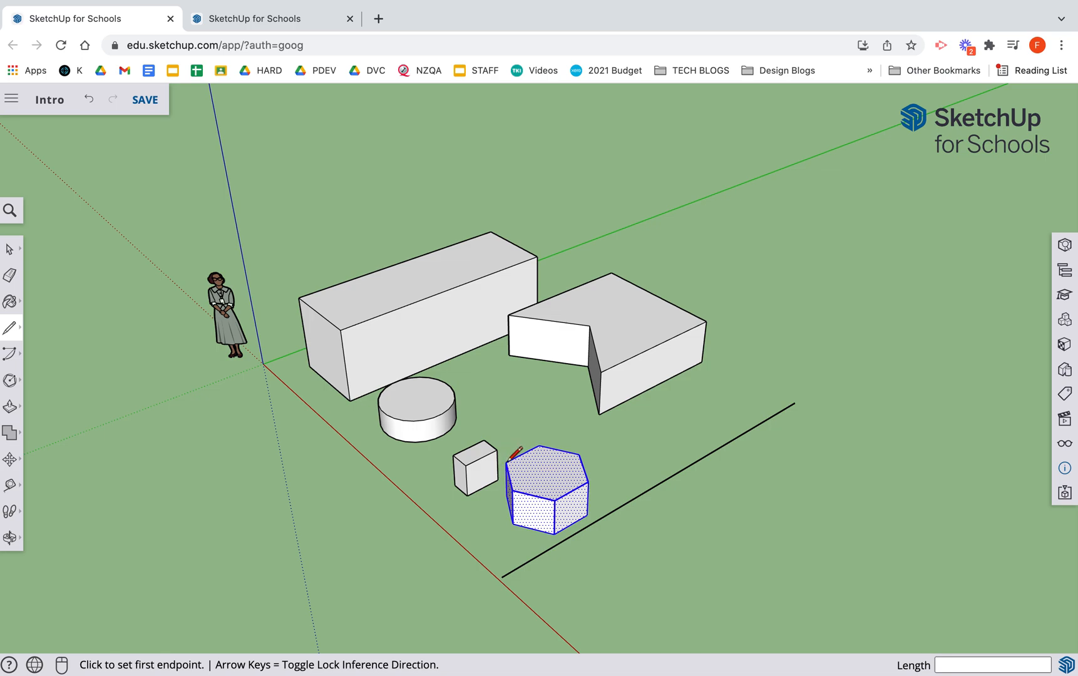
- Move the selected hexagonal prism freely by its corner to beyond the line's far end, the last time about 2090 mm along the green axis
key("m")
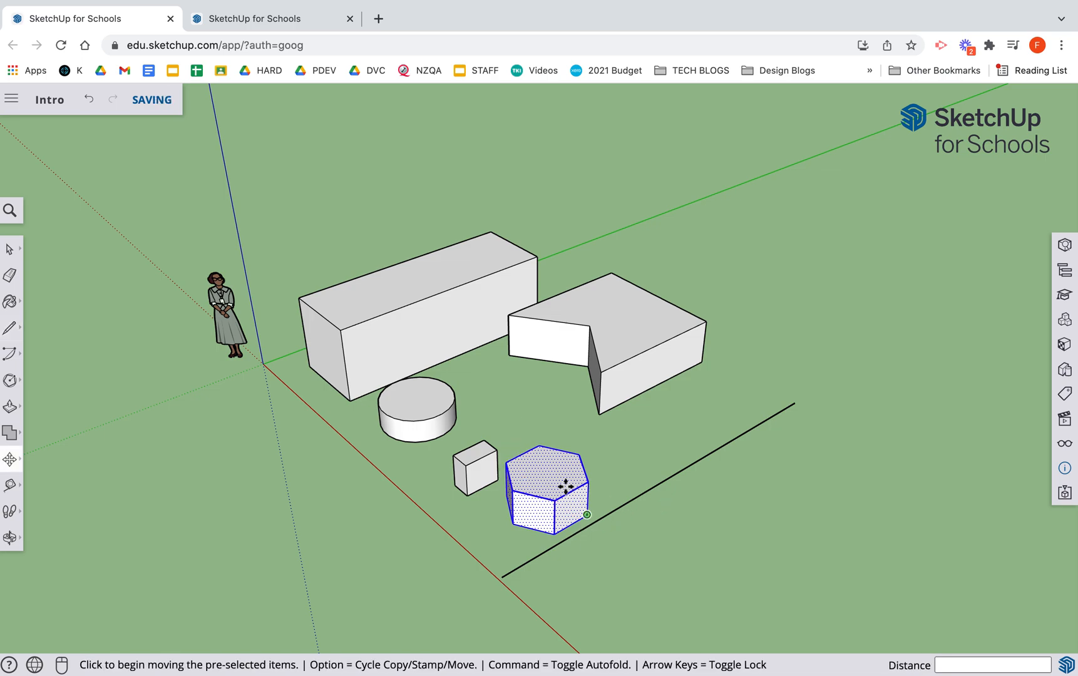
left_click(512, 492)
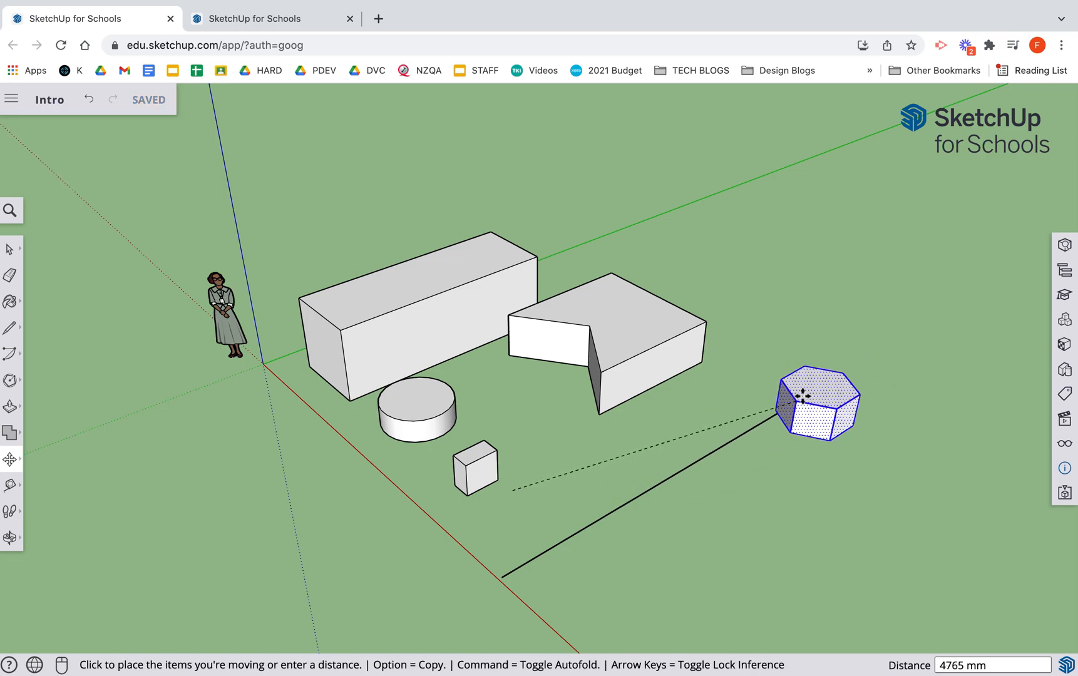
left_click(754, 490)
middle_click_drag(750, 430, 922, 337)
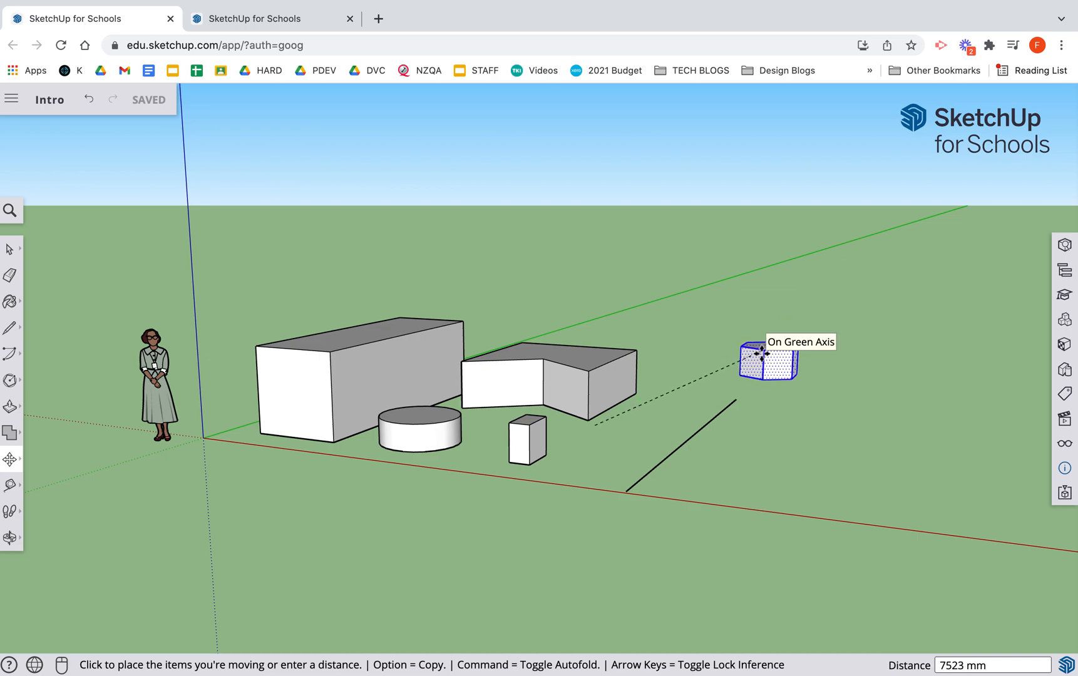
left_click(760, 358)
left_click(763, 357)
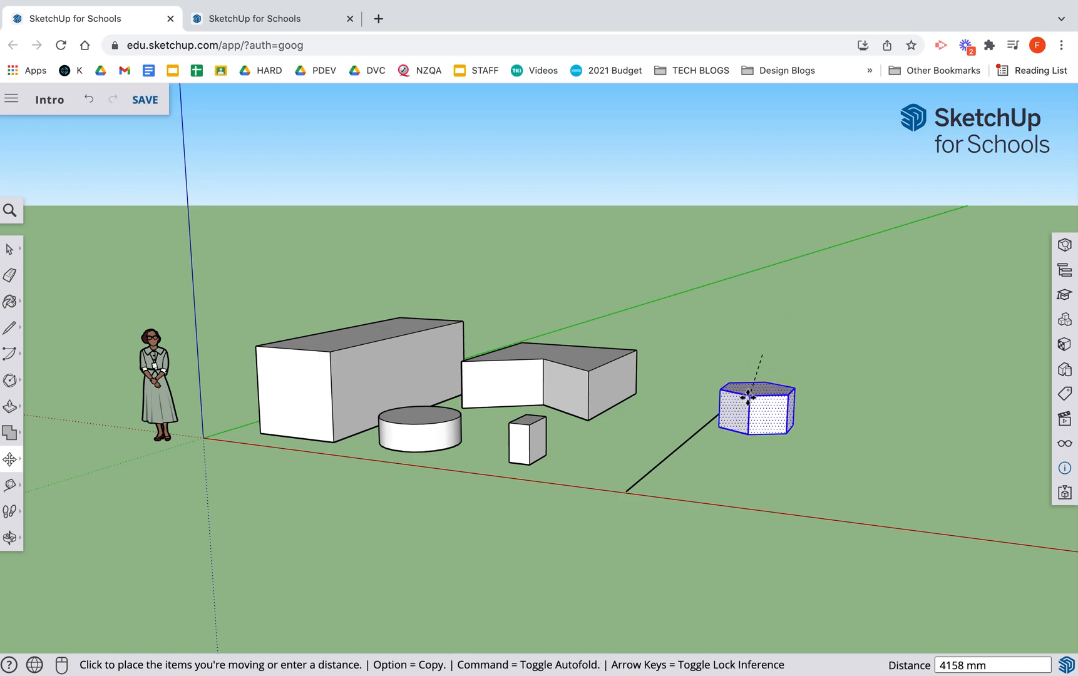
left_click(750, 403)
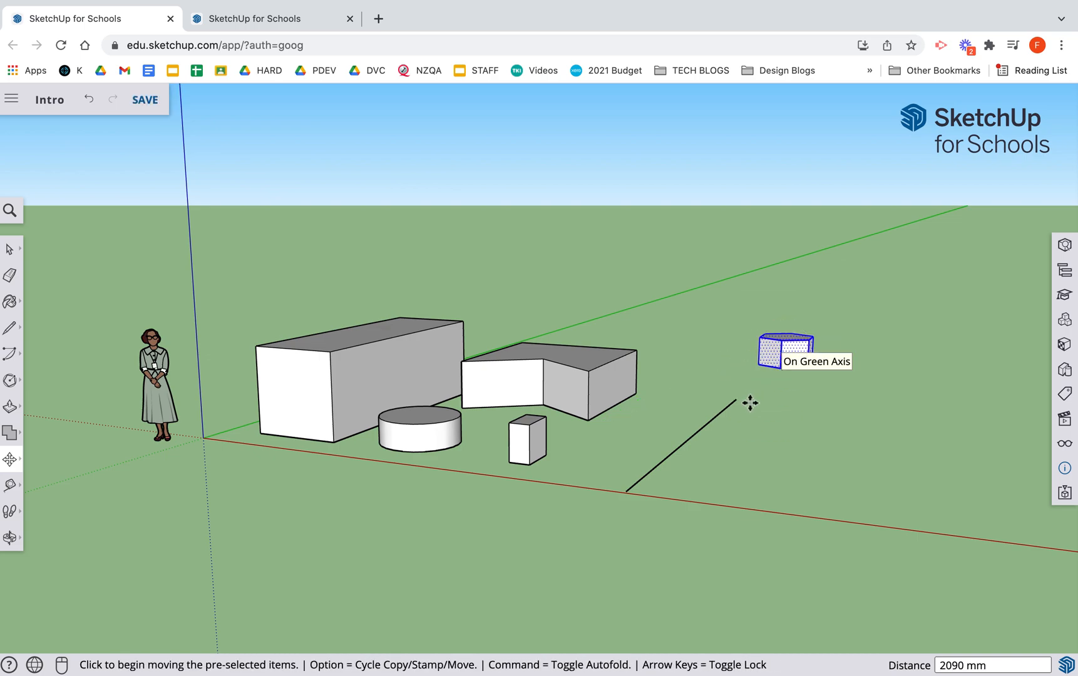
- Move the hexagonal prism by its bottom front corner so that corner snaps onto the far endpoint of the ground line
left_click(781, 368)
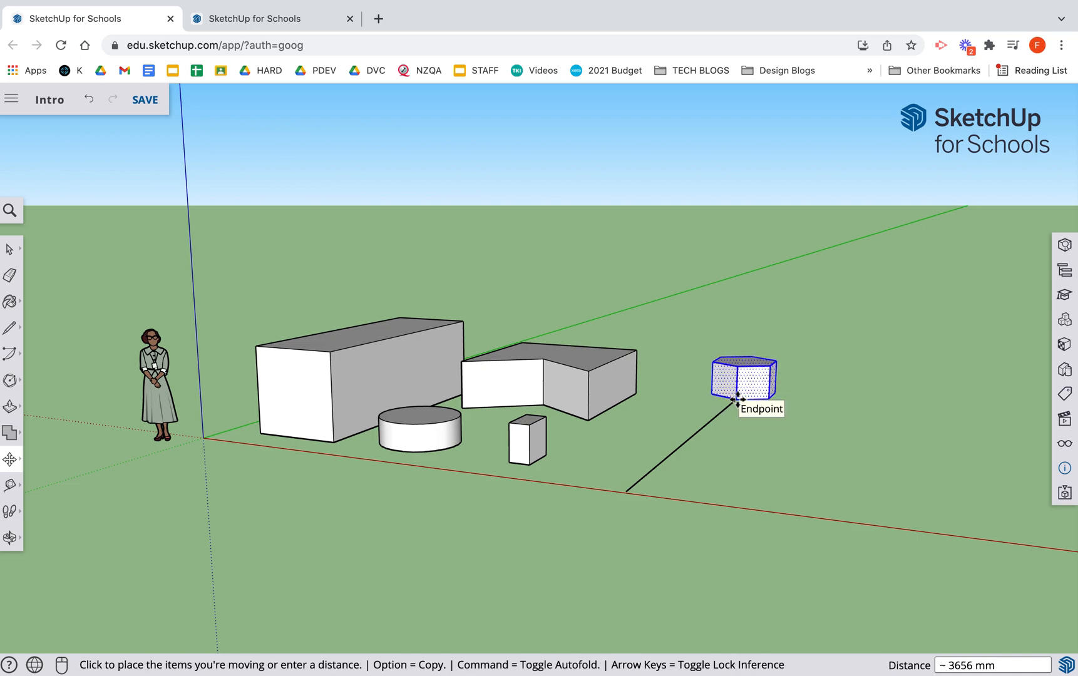
left_click(737, 399)
left_click(738, 371)
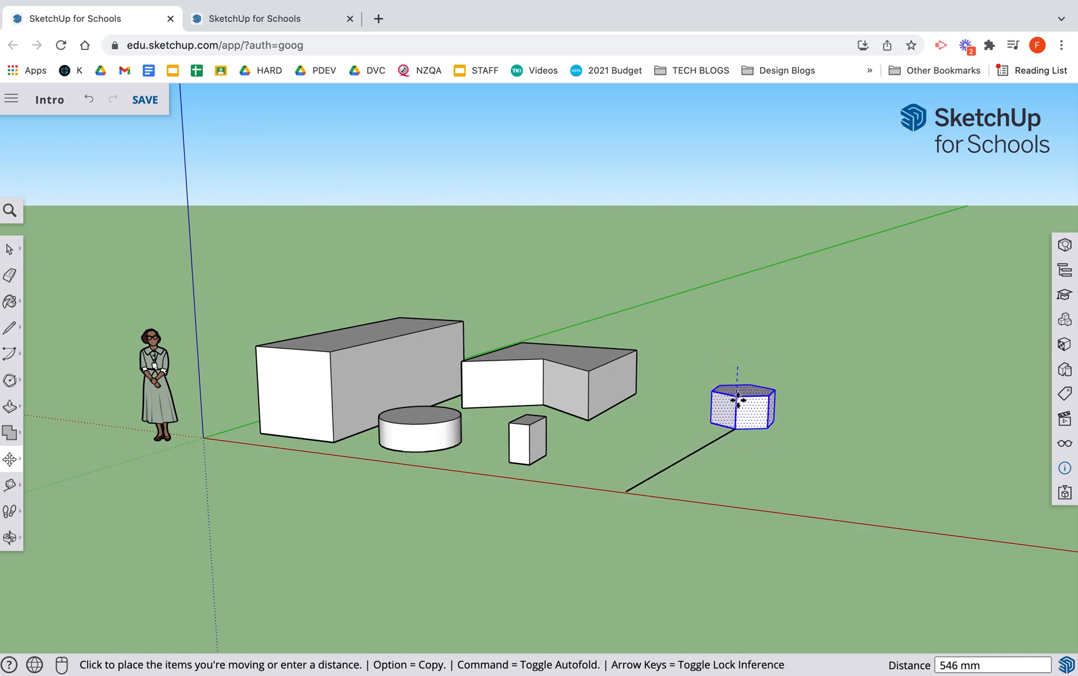
left_click(734, 349)
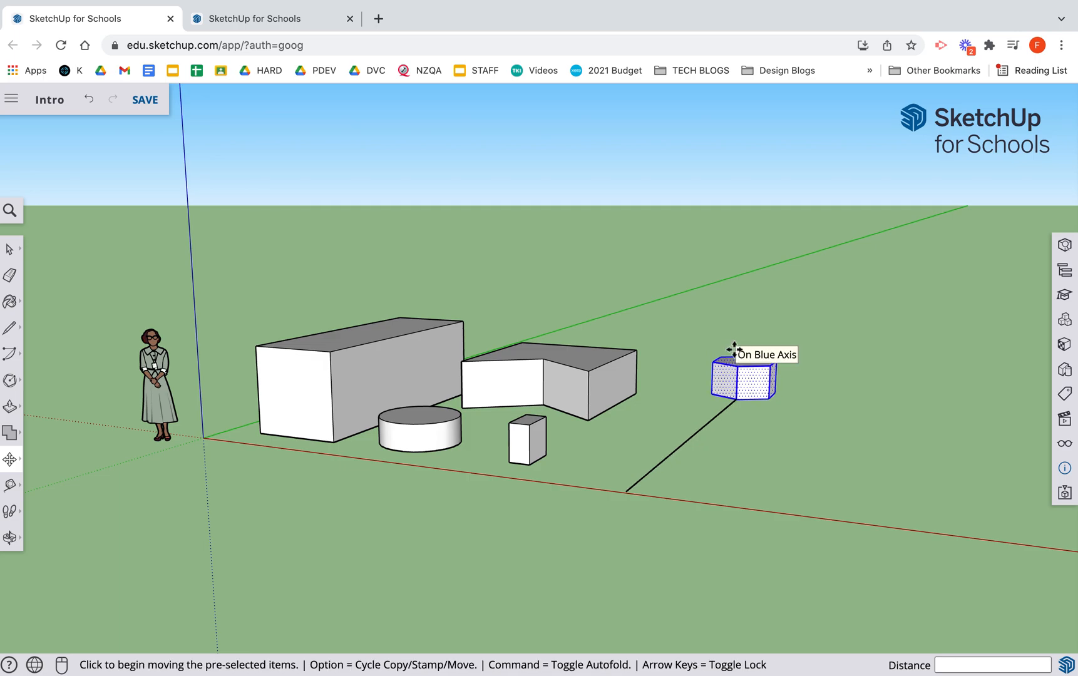
scroll(733, 363, "up", 5)
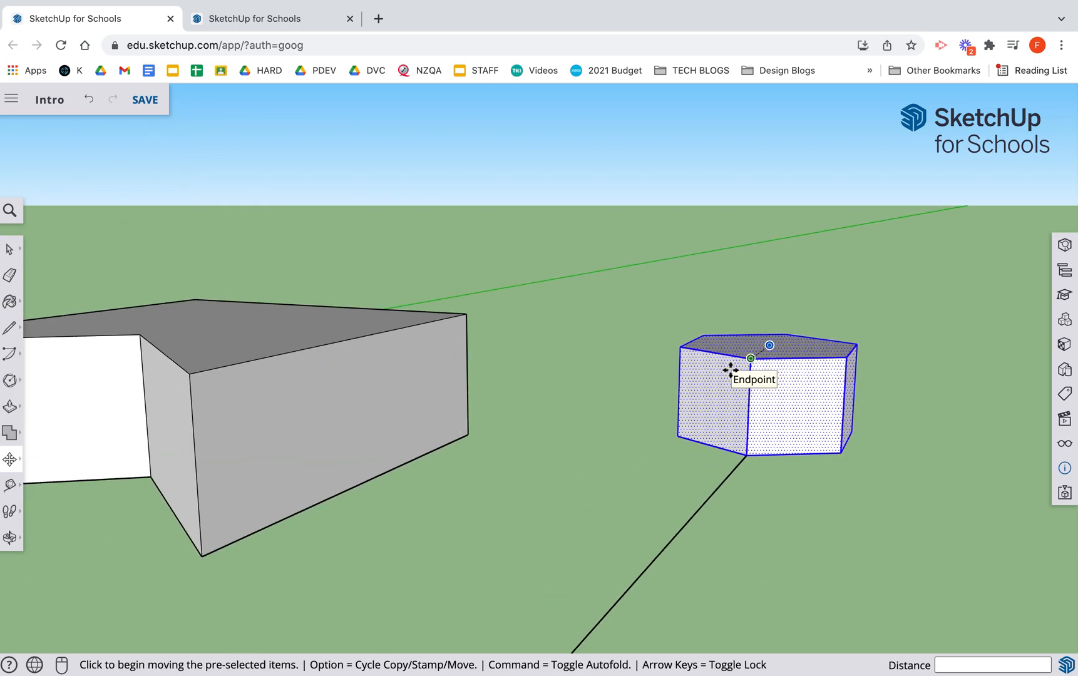
scroll(731, 371, "down", 5)
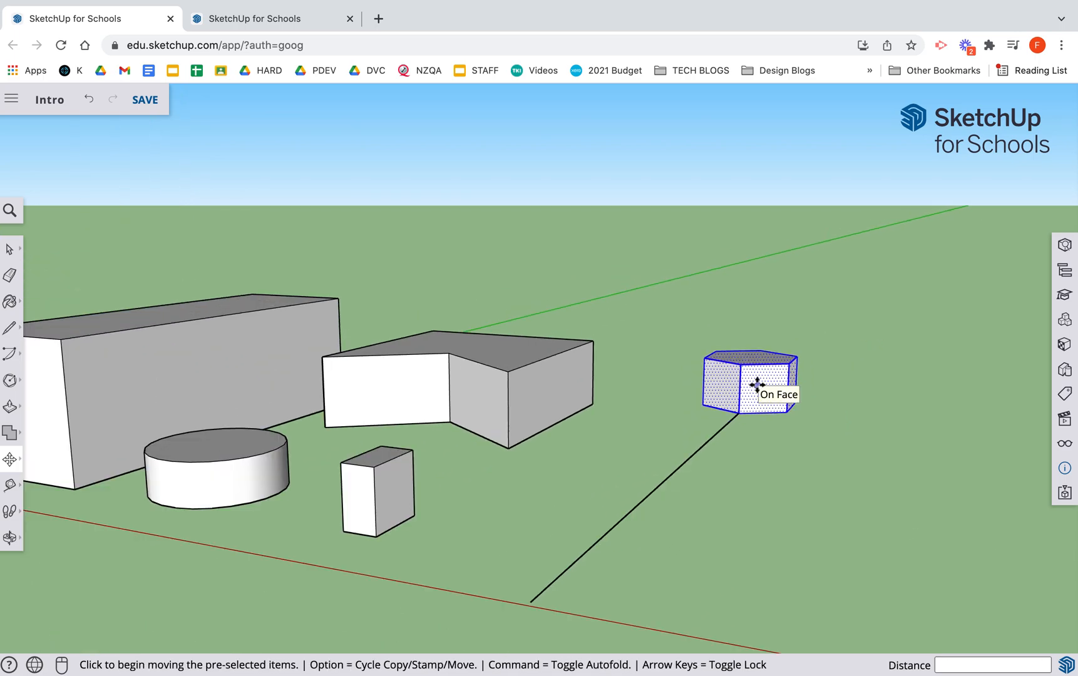
middle_click_drag(756, 380, 626, 360)
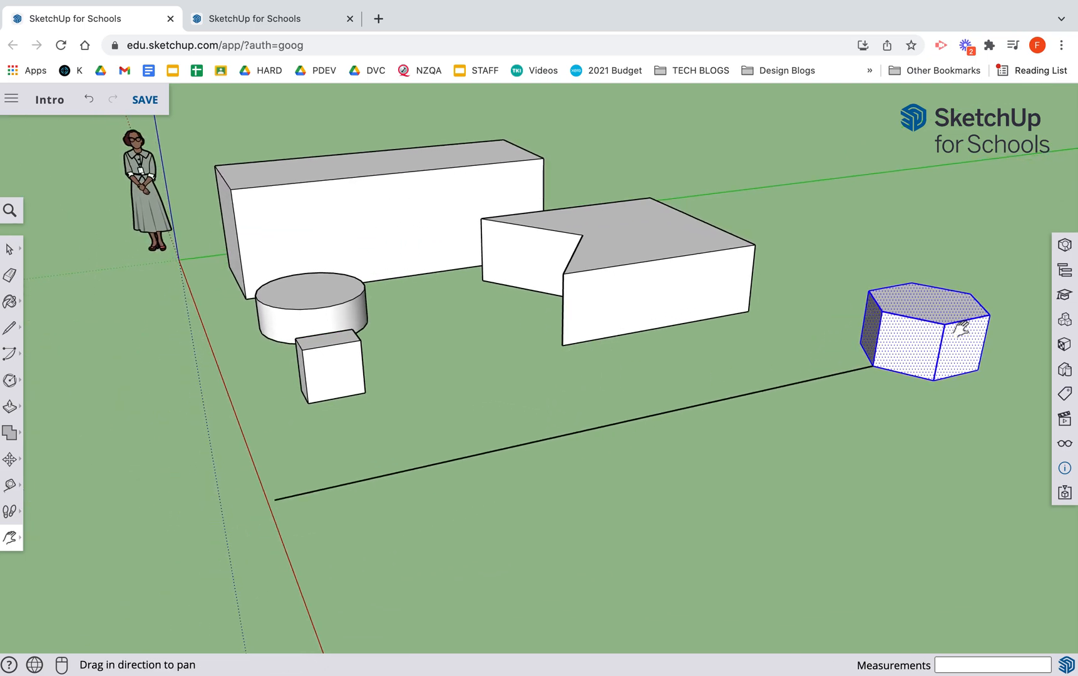
left_click(9, 251)
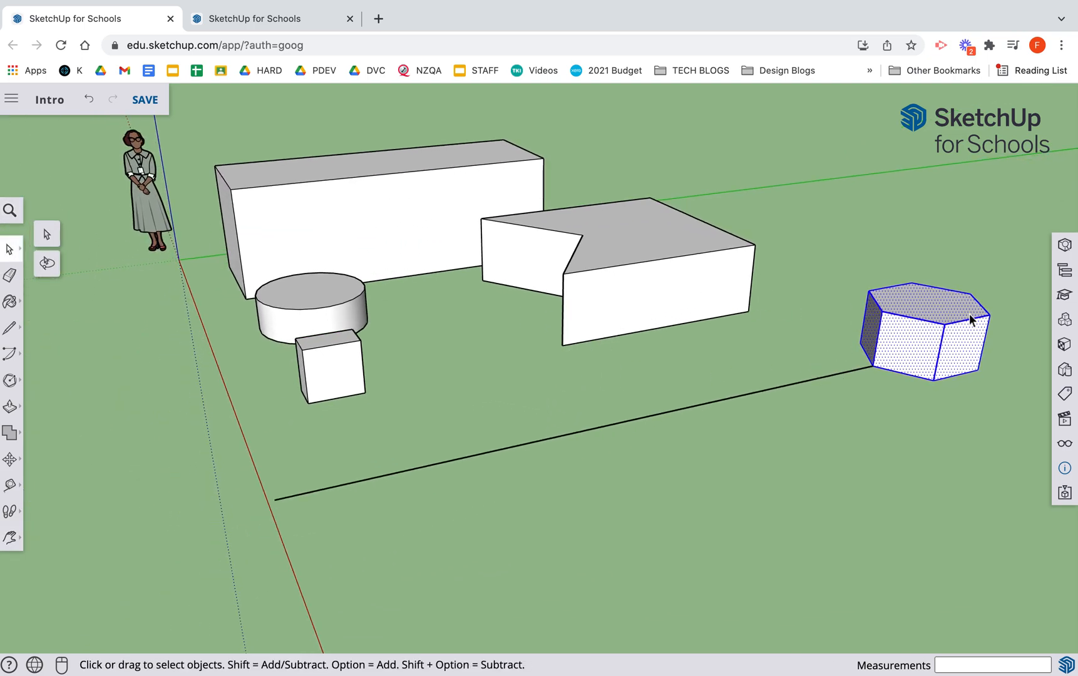
- Move the ungrouped hexagonal prism by its top corner 600 mm along the green axis, carrying the attached line end with it
key("m")
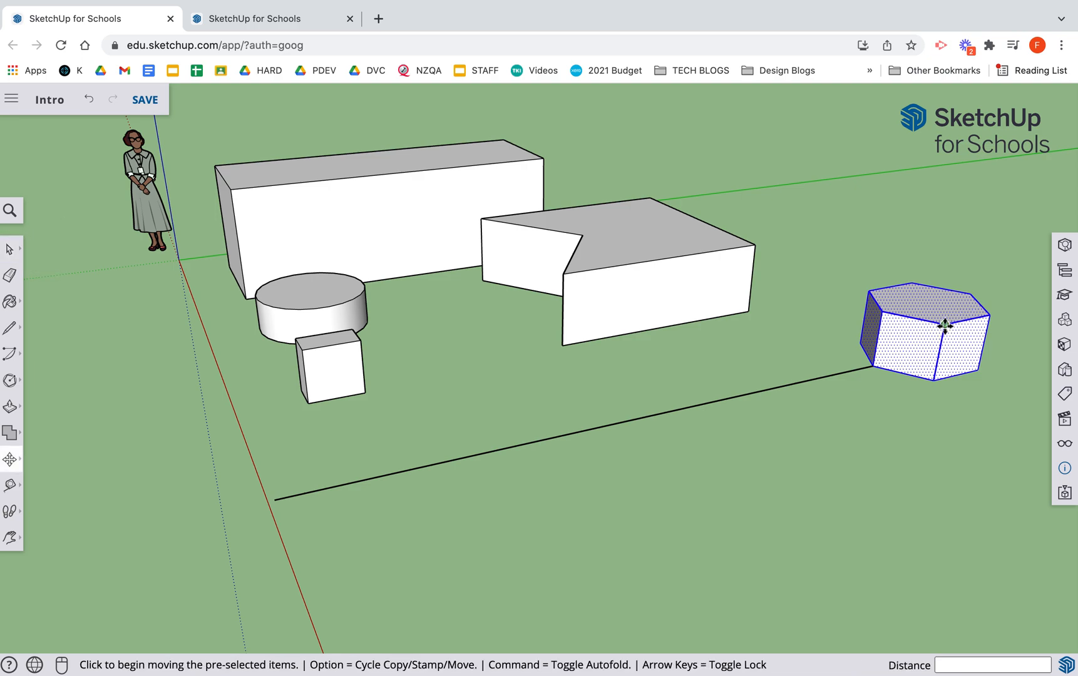
left_click(945, 325)
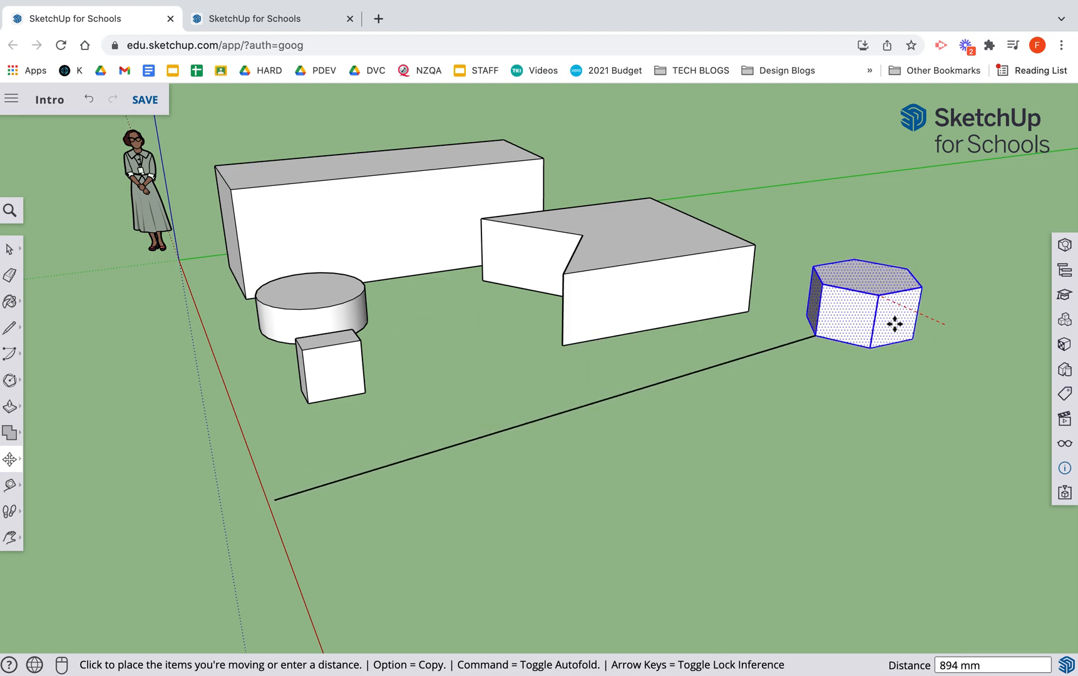
left_click(896, 331)
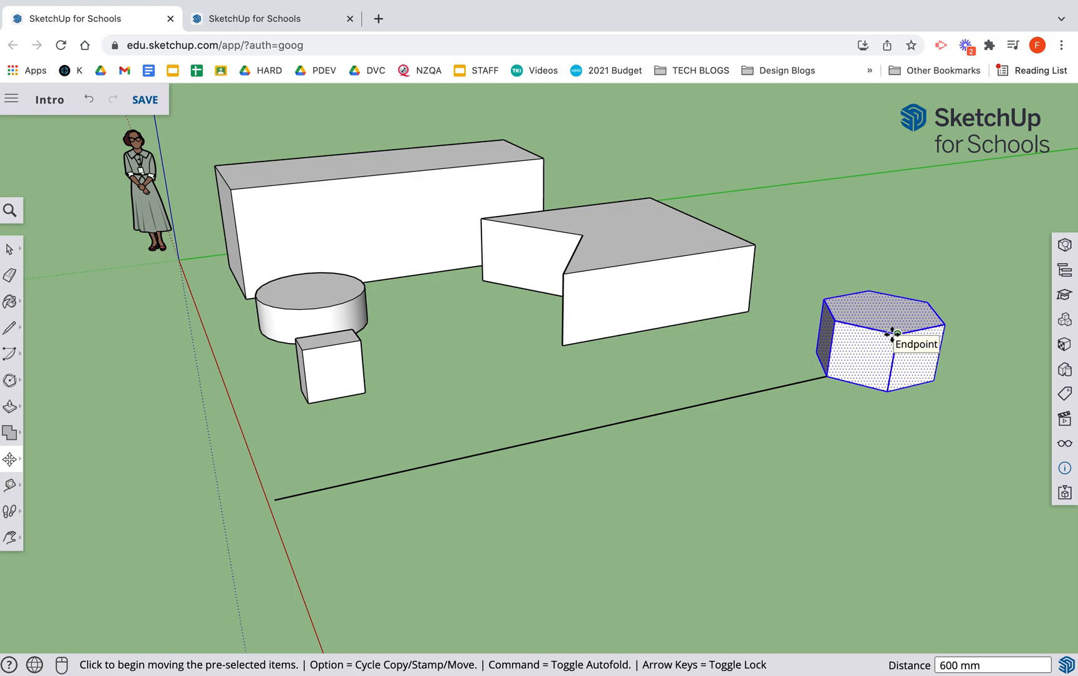
- Make the selected hexagonal prism a group and try moving it independently of the ground line
right_click(877, 353)
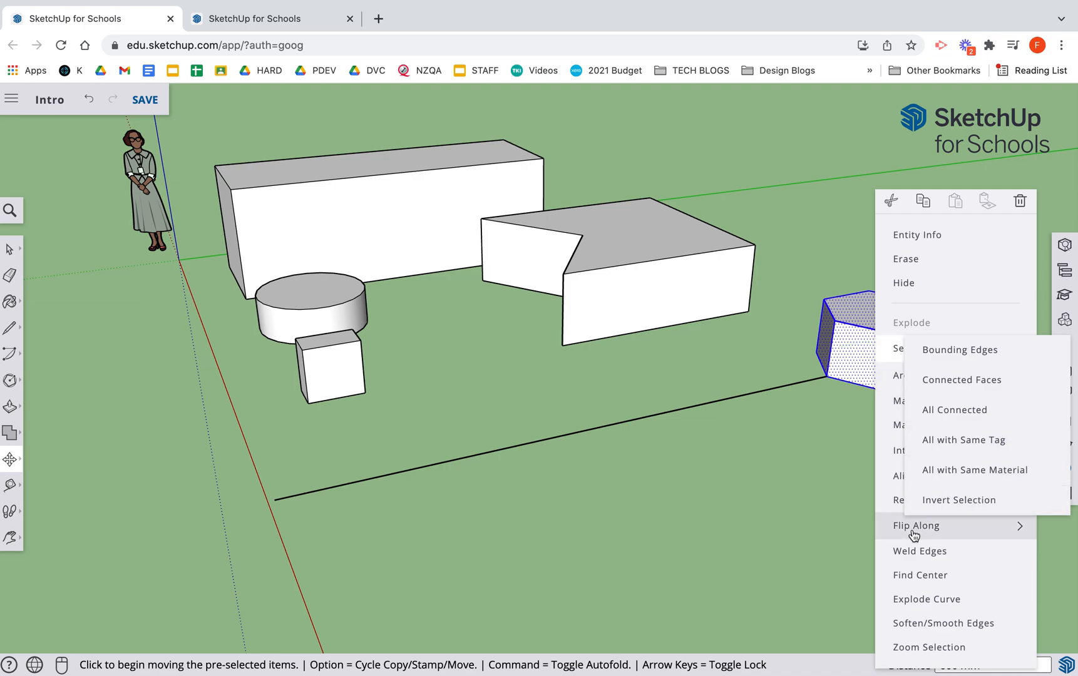
left_click(963, 421)
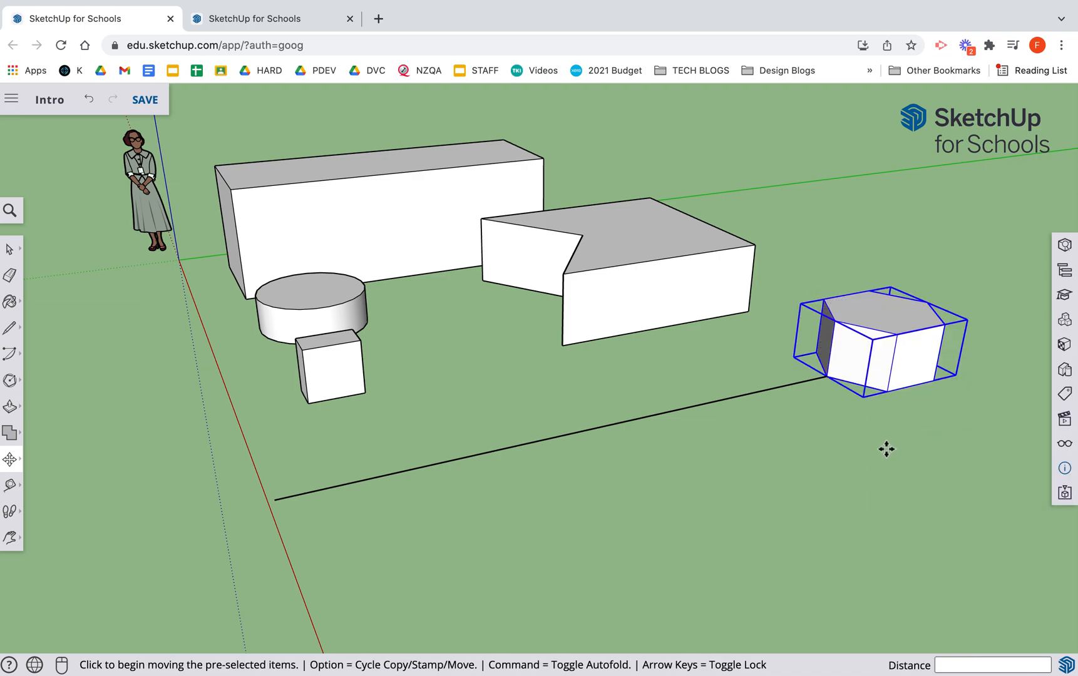
left_click(838, 409)
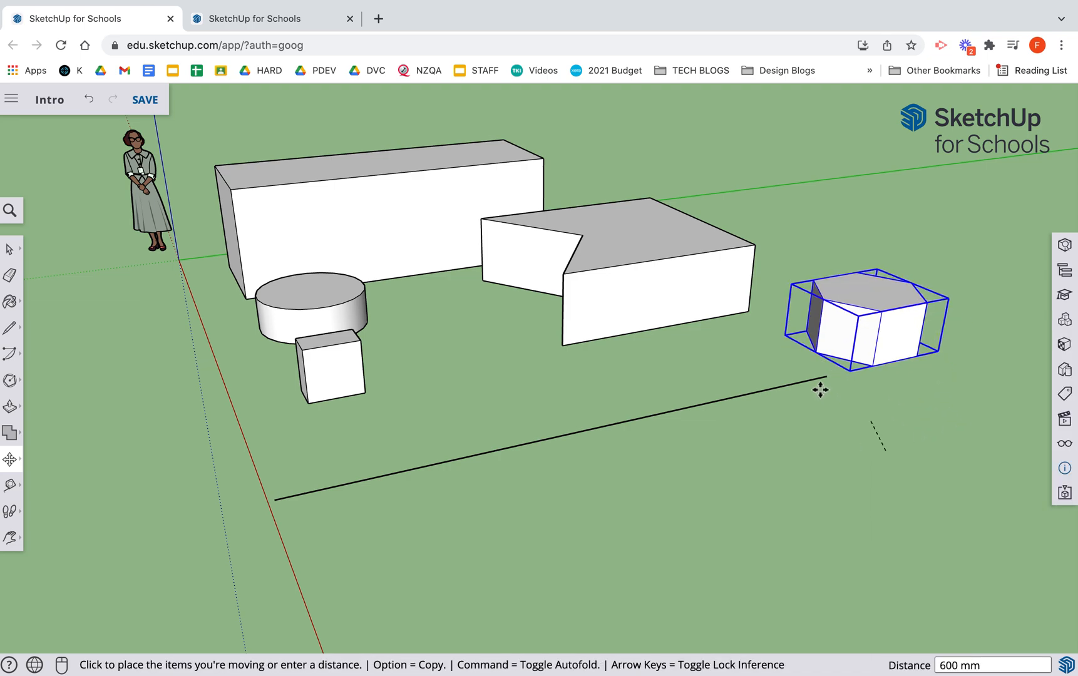
left_click(924, 412)
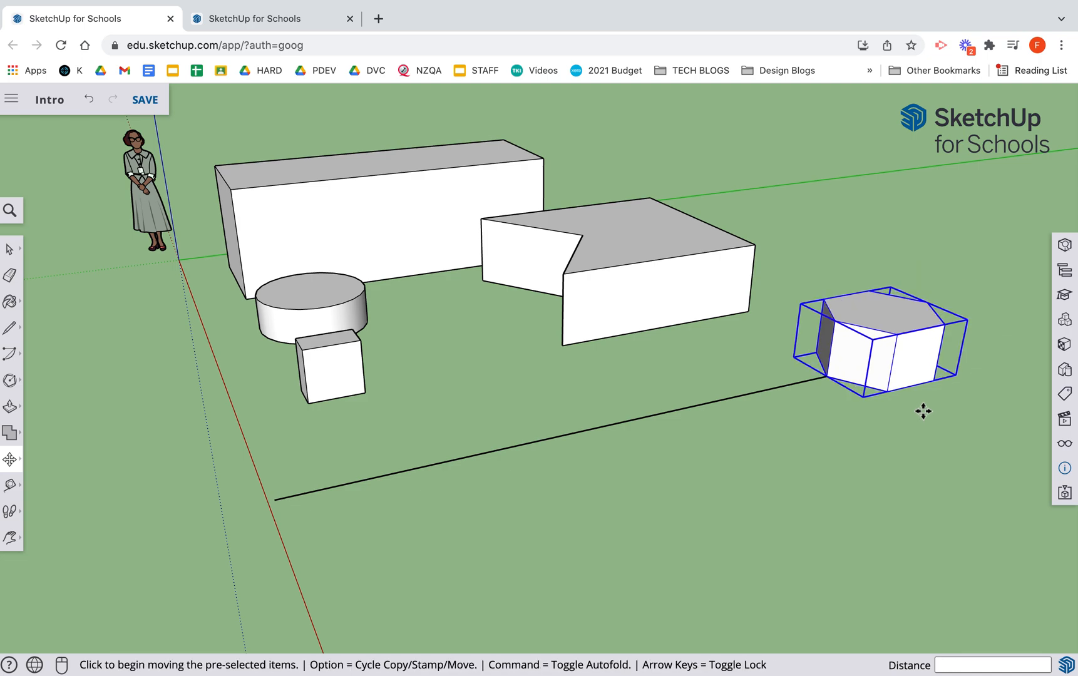
- Move the grouped hexagonal prism by its top corners across to the red axis, snapping the corner onto the ground line's near endpoint
left_click(835, 322)
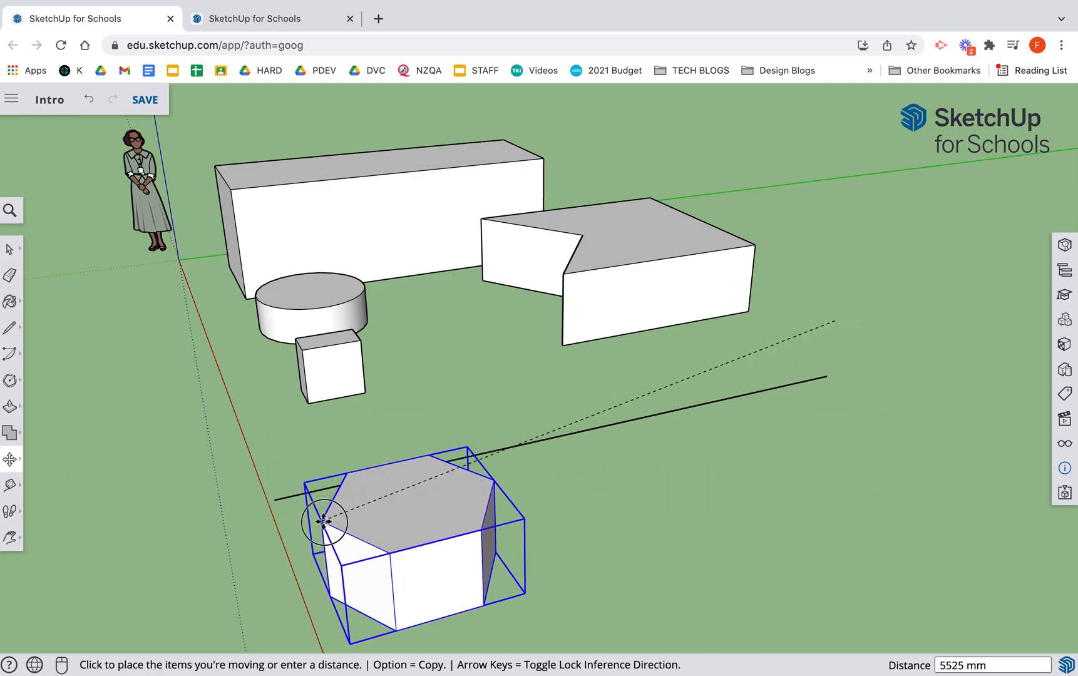
left_click(322, 520)
left_click(323, 520)
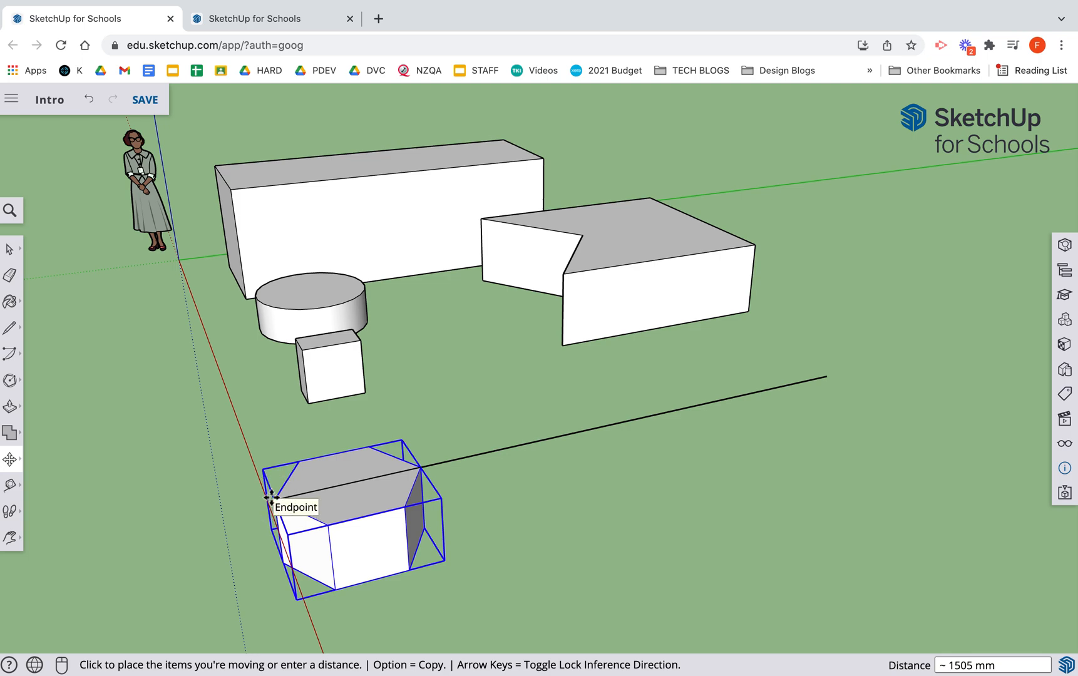
left_click(271, 497)
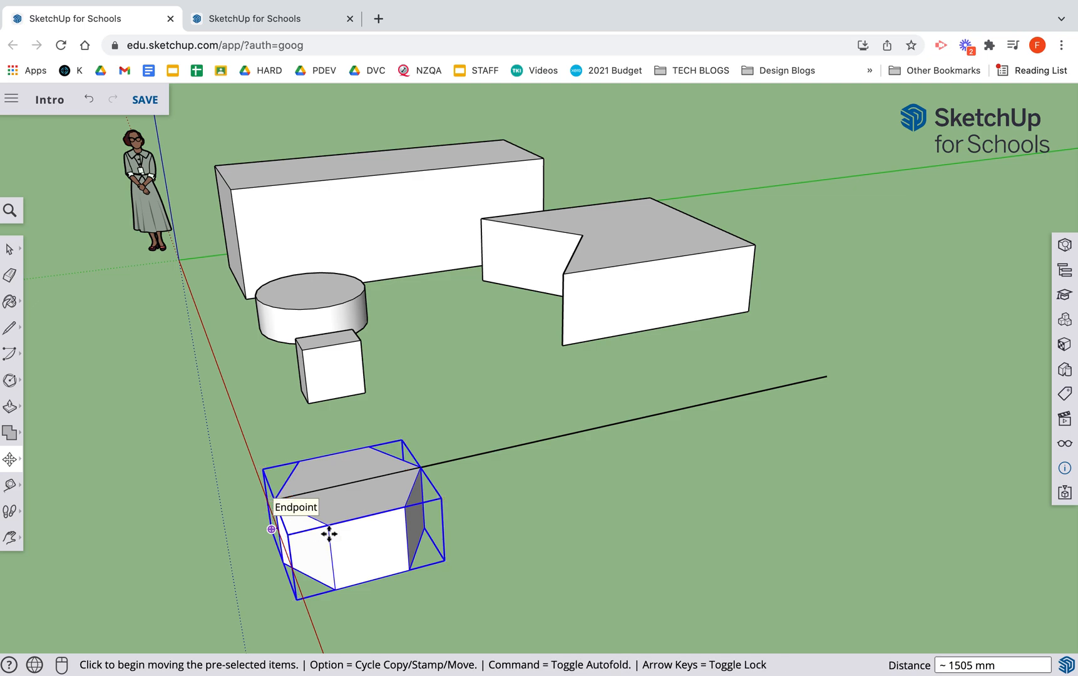
- Move the grouped hexagonal prism by its opposite top corner onto the ground line's midpoint and deselect it
left_click(418, 468)
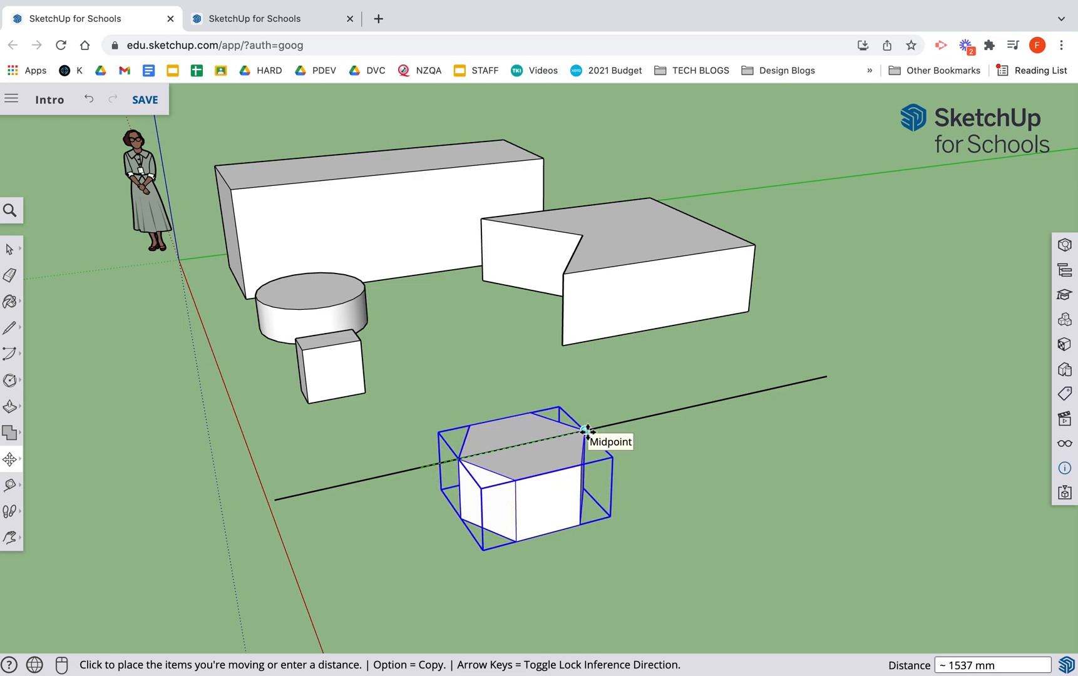
left_click(586, 430)
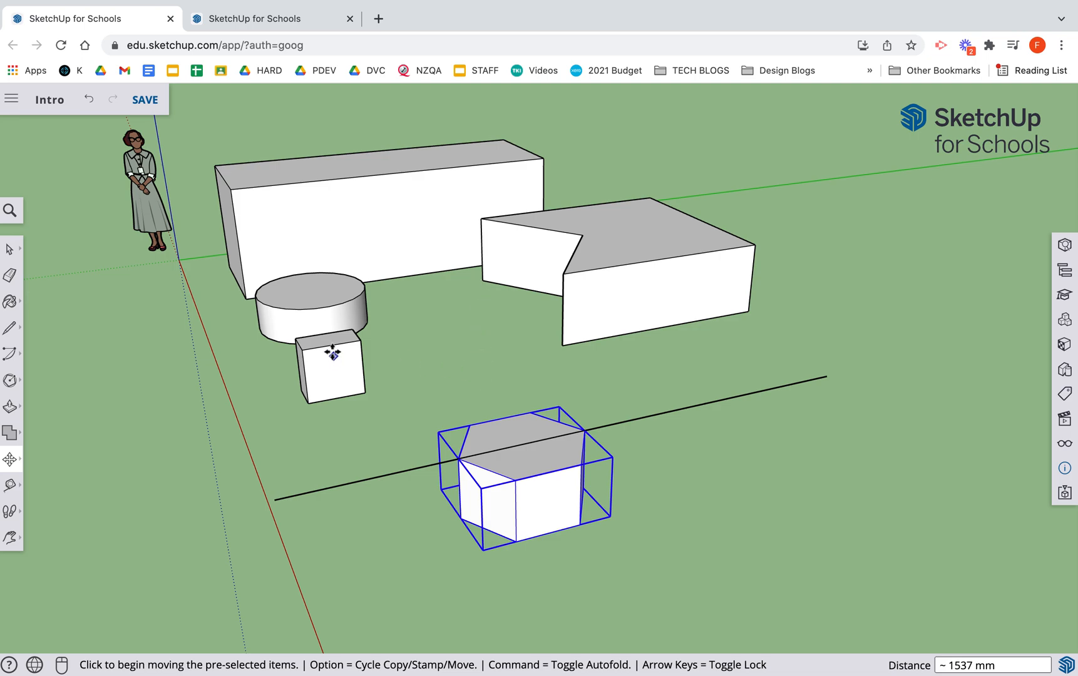
key("Escape")
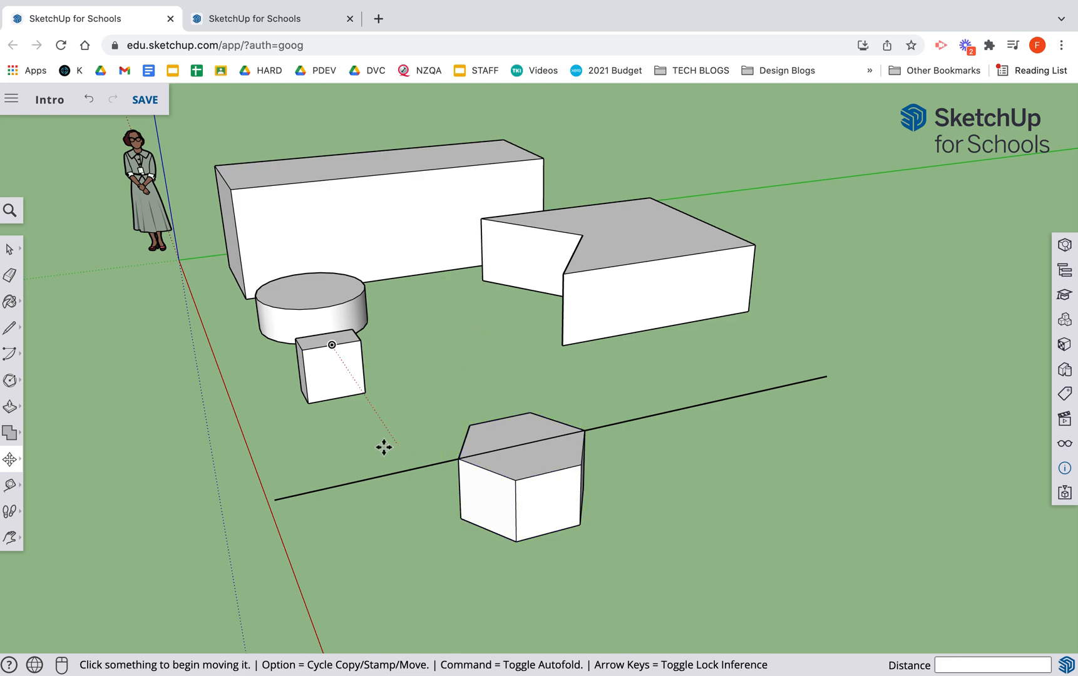
- Try stretching the small box by moving its top front edge freely, inspect the shape from another angle, and undo the move
key("space")
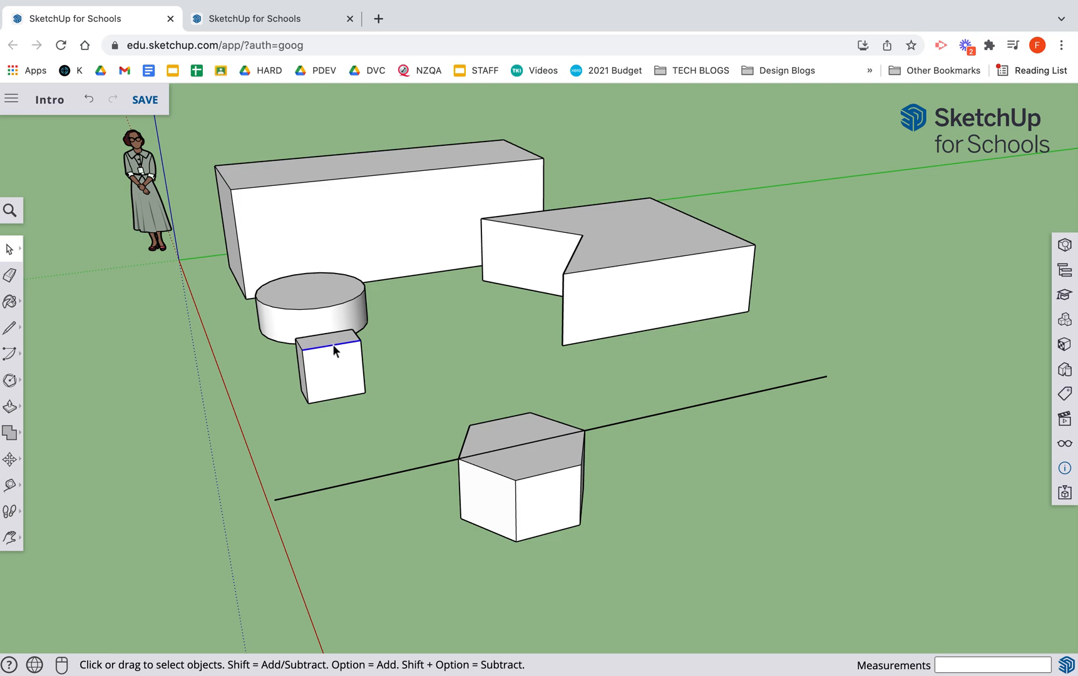
key("m")
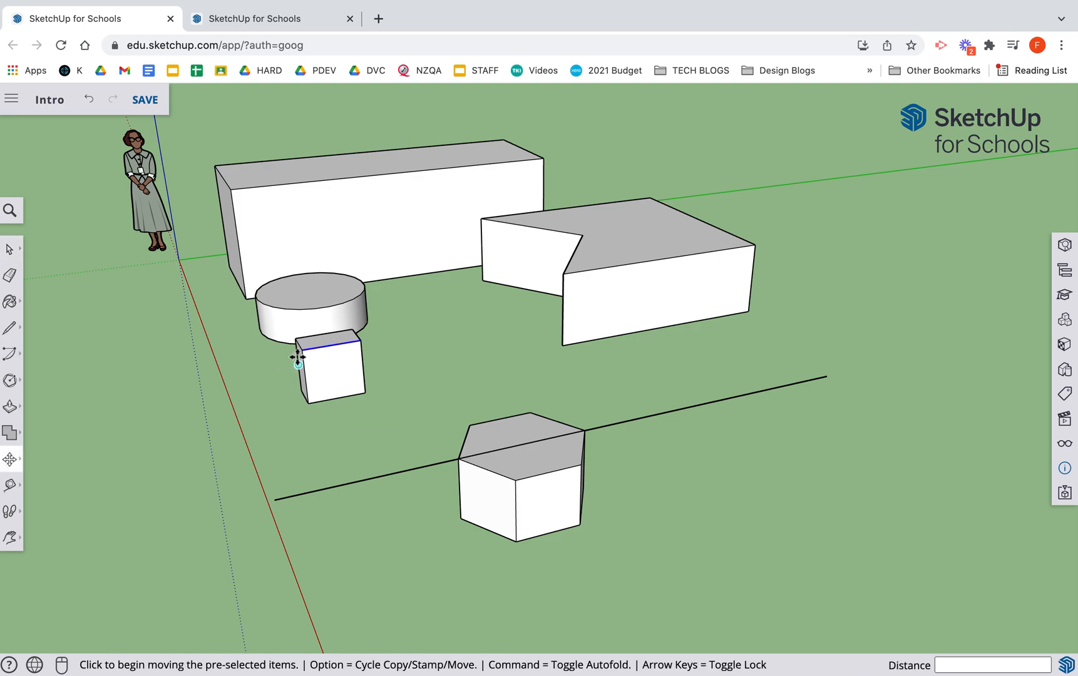
left_click(302, 352)
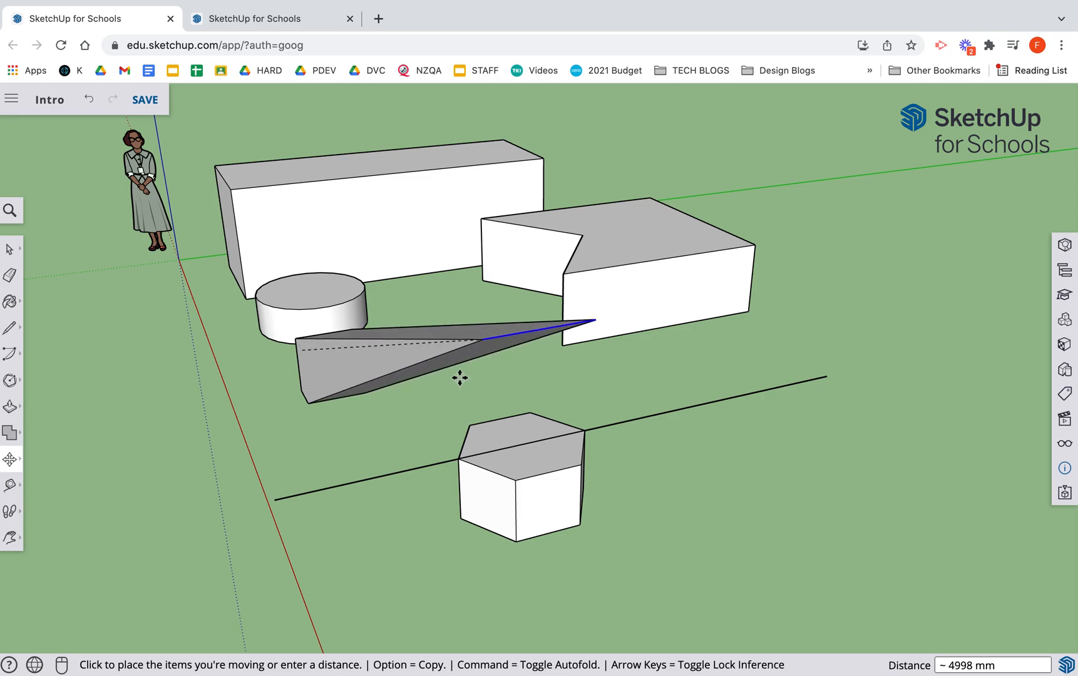
left_click(450, 395)
key("p")
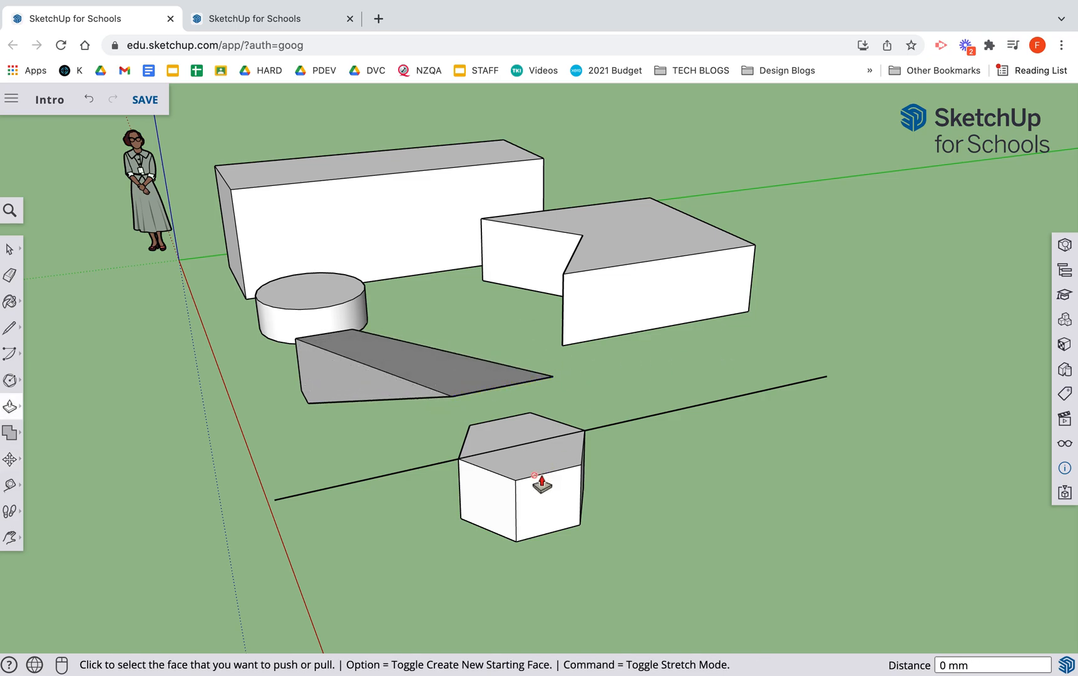
key("o")
mouse_move(467, 476)
left_mouse_down()
mouse_move(741, 344)
mouse_move(799, 337)
mouse_move(662, 368)
mouse_move(624, 359)
mouse_move(542, 397)
mouse_move(209, 428)
mouse_move(416, 443)
mouse_move(809, 392)
mouse_move(972, 334)
mouse_move(605, 437)
mouse_move(517, 443)
mouse_move(445, 479)
mouse_move(465, 505)
mouse_move(456, 479)
left_mouse_up()
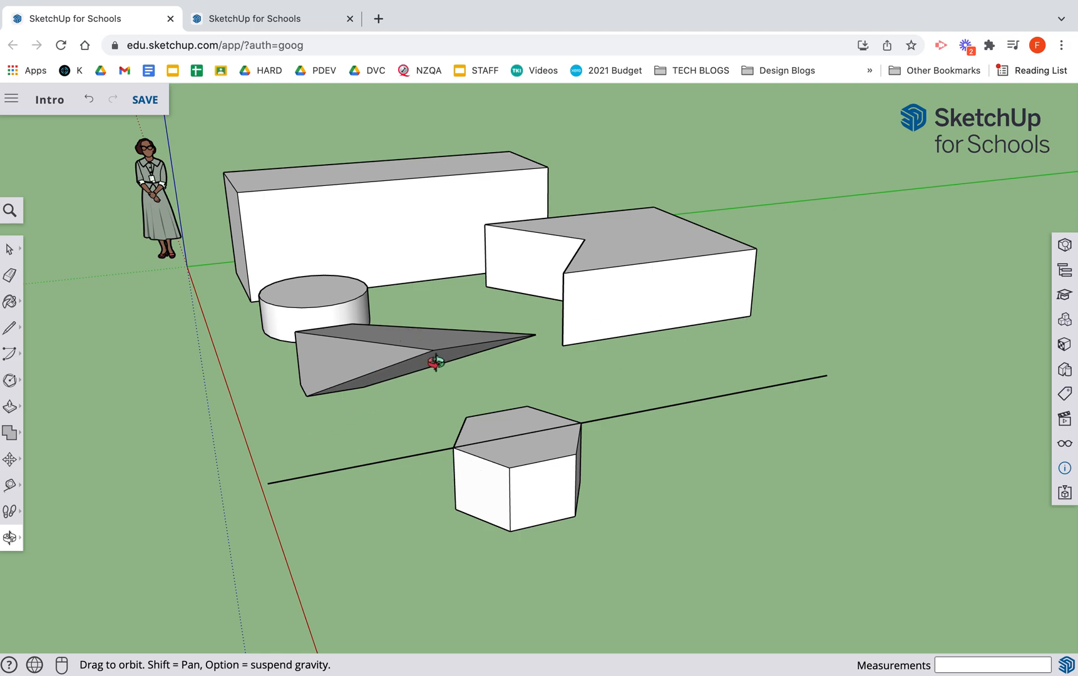
key("super+z")
- Create a 1000 mm tape-measure guide along the red axis from the small box's top corner
key("p")
middle_click_drag(316, 391, 606, 390)
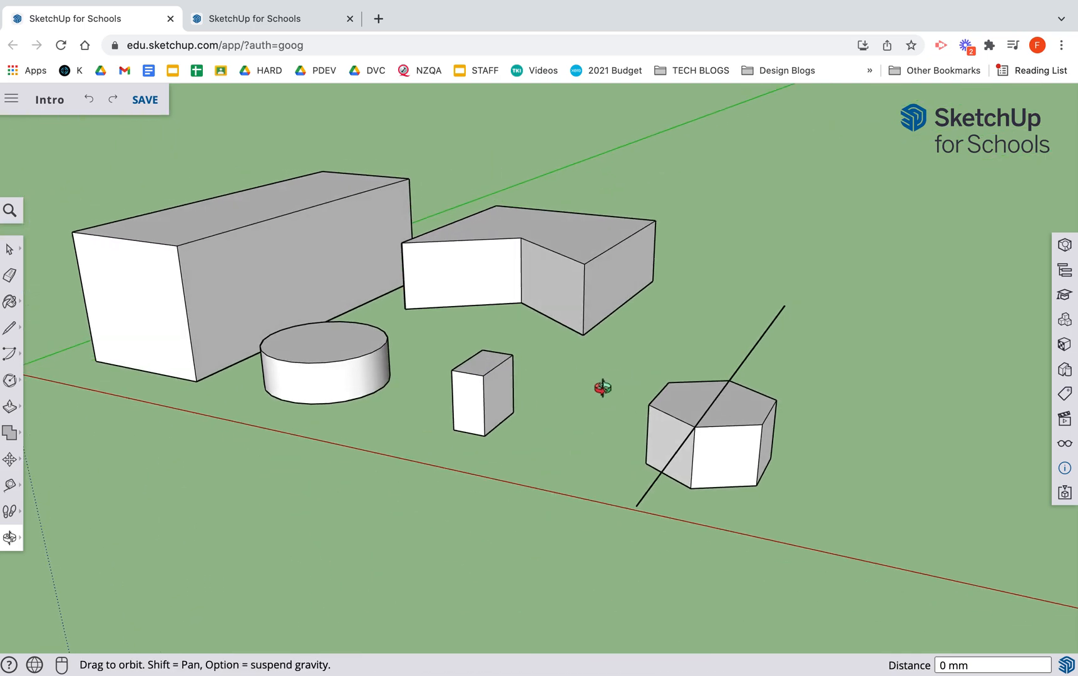
key("t")
left_click(512, 354)
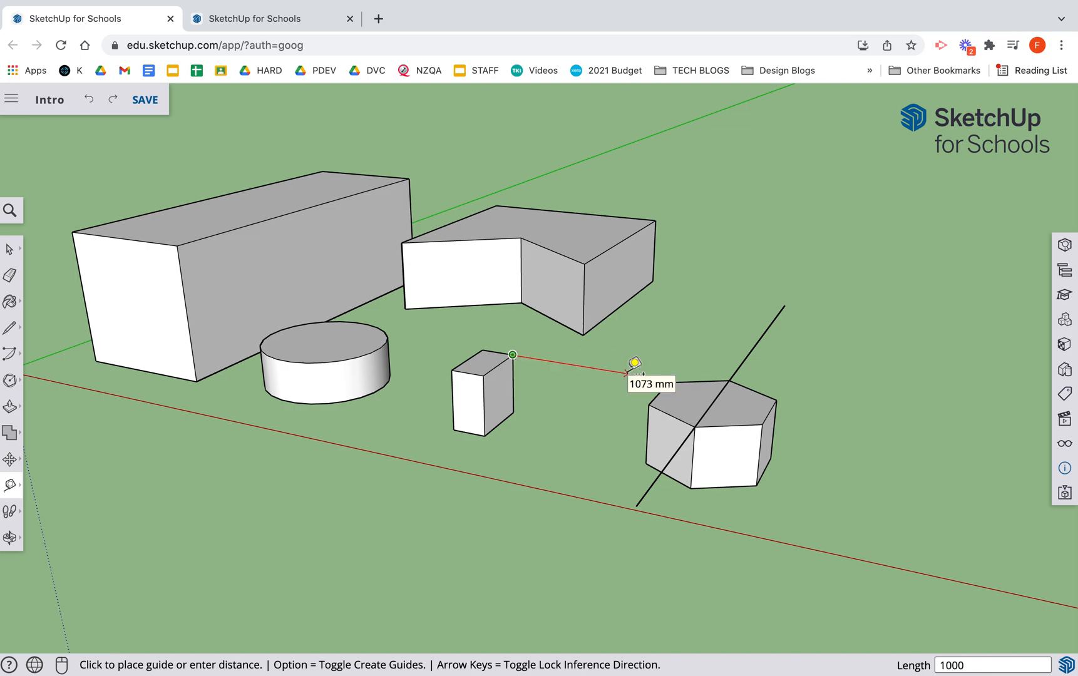
type("1000")
key("Return")
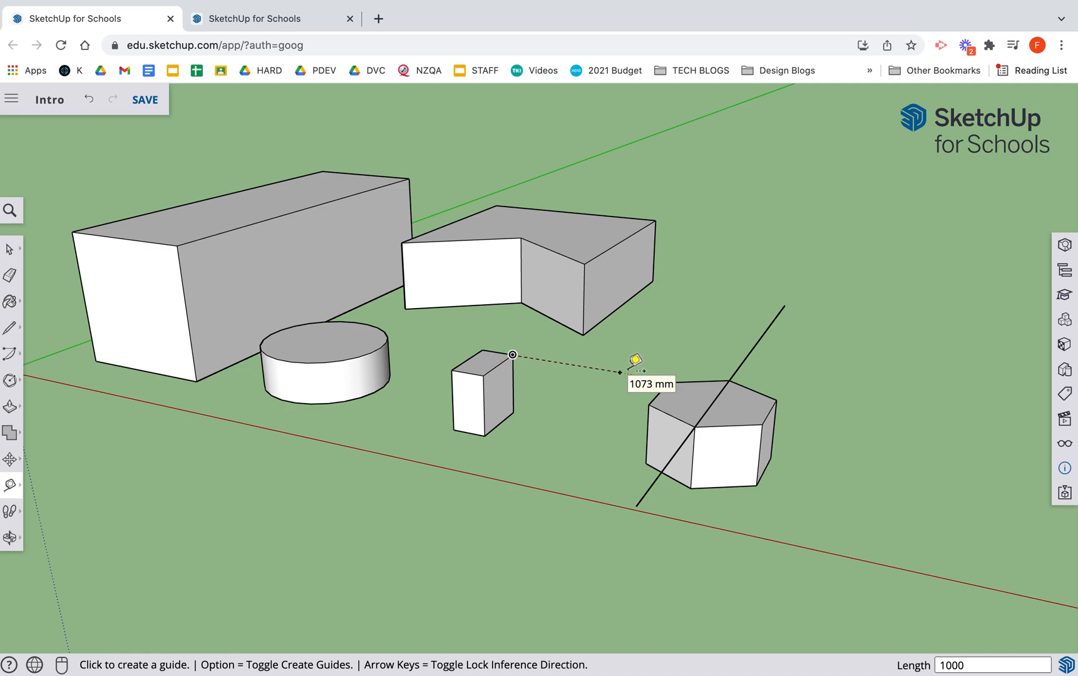
- Add a 400 mm vertical guide upward from the end of the 1000 mm guide
left_click(621, 371)
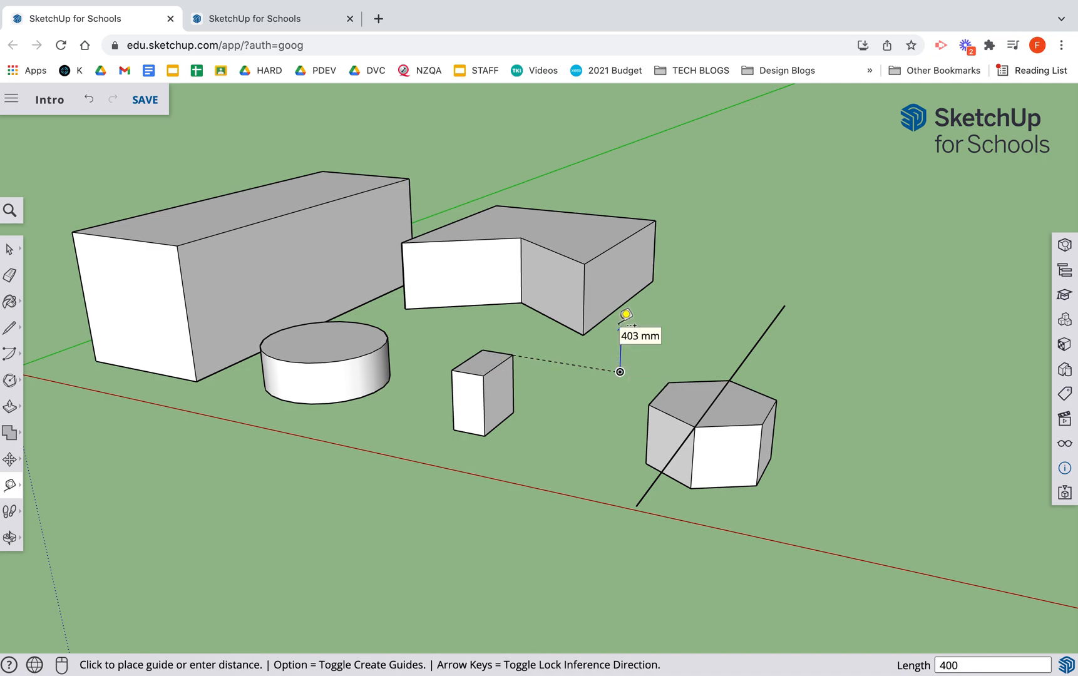
type("400")
key("Return")
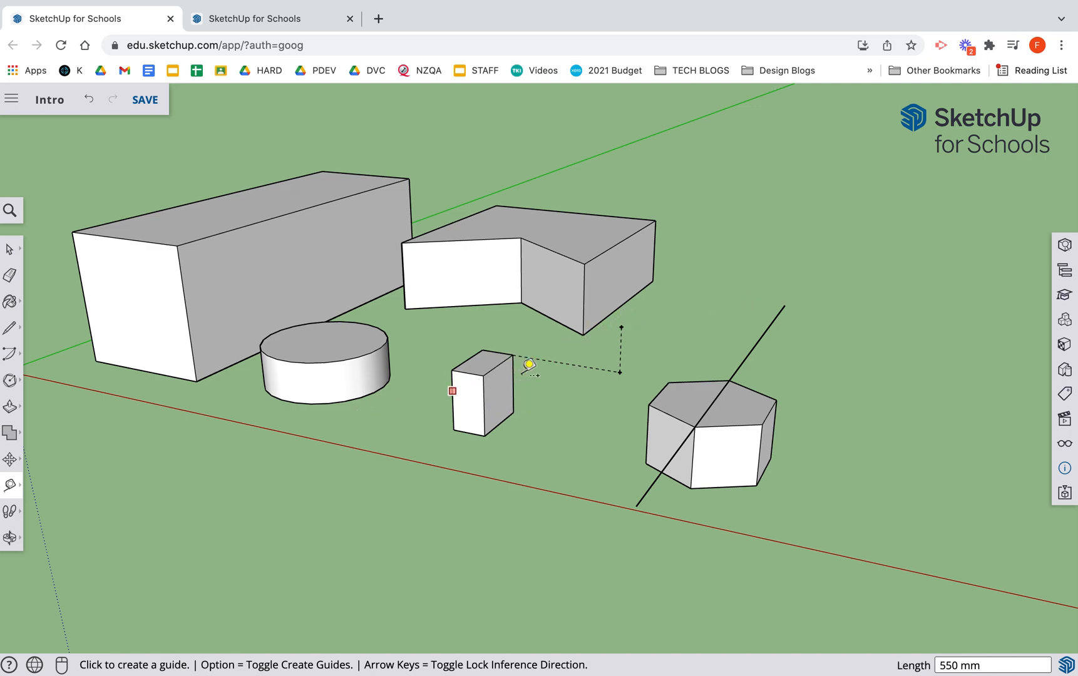
- Move the small box's top edge by its corner so that corner snaps onto the upper end of the vertical guide
key("space")
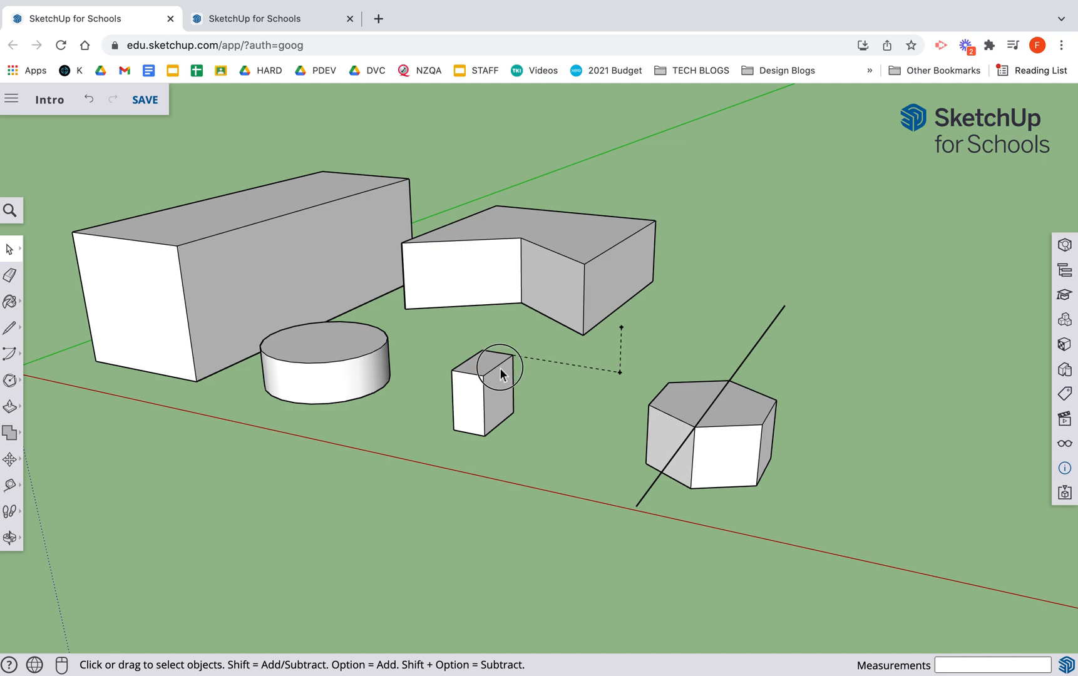
key("m")
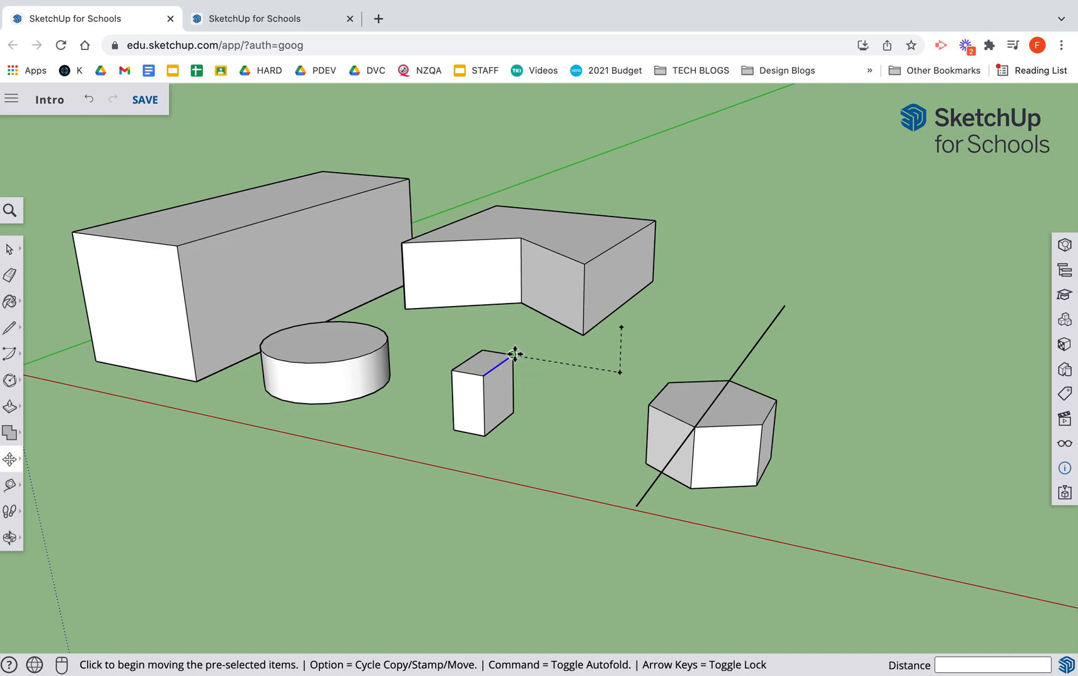
left_click(514, 355)
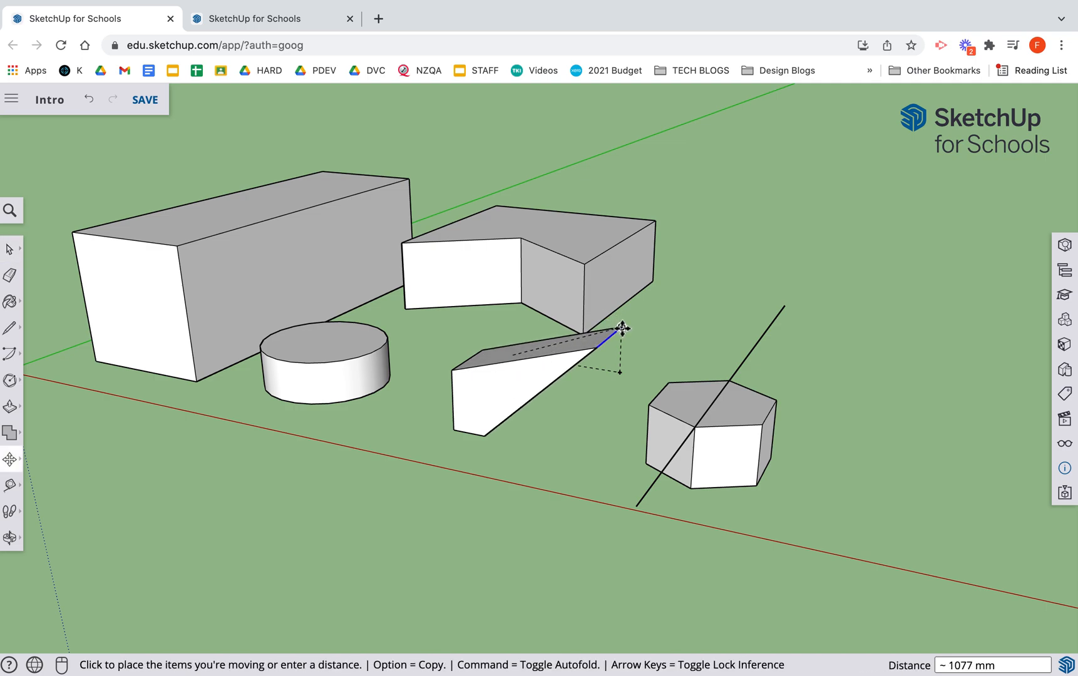
left_click(622, 328)
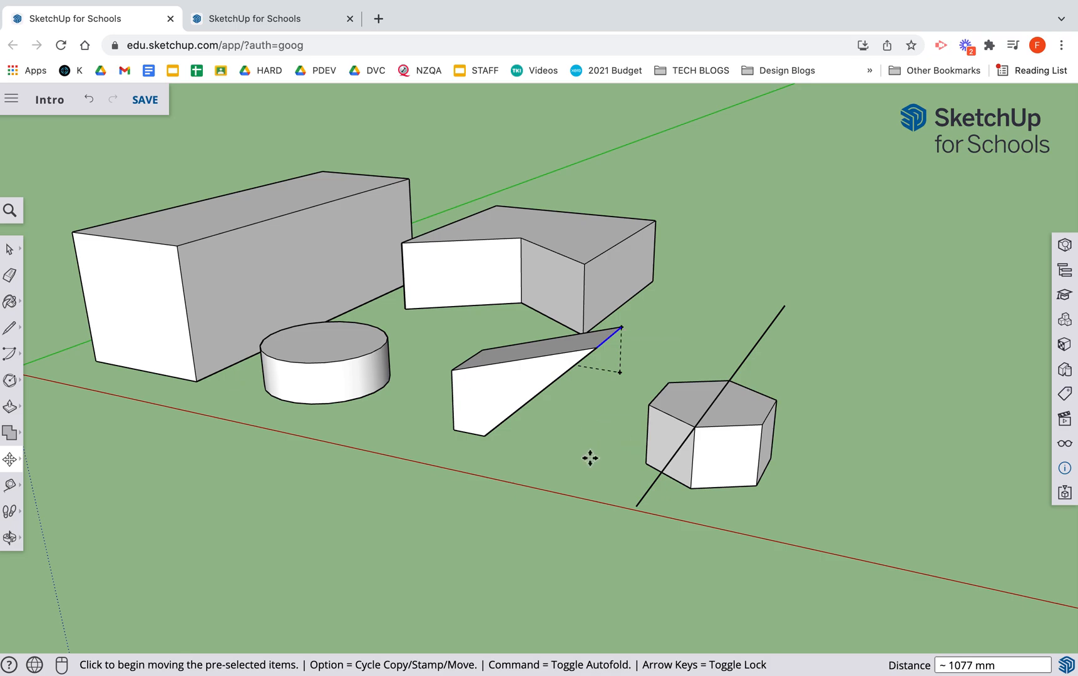
- Select the cylinder's top face with its bounding edge and move it straight up along the blue axis to make the cylinder taller
middle_click_drag(548, 440, 882, 422)
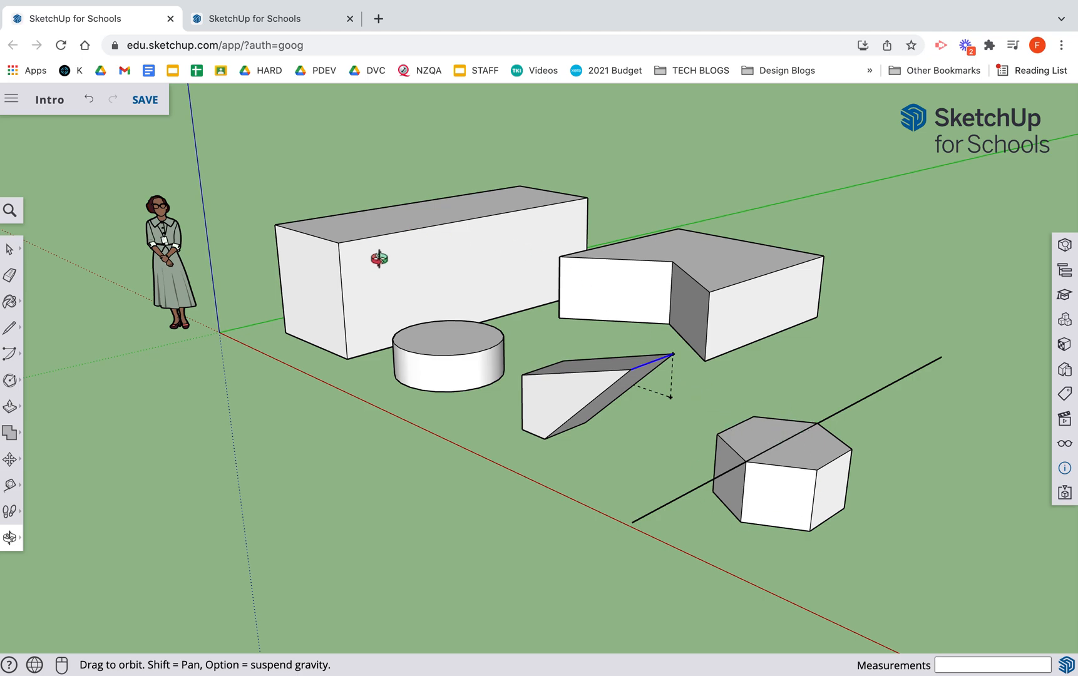
left_click(9, 249)
left_click(448, 346)
double_click(448, 346)
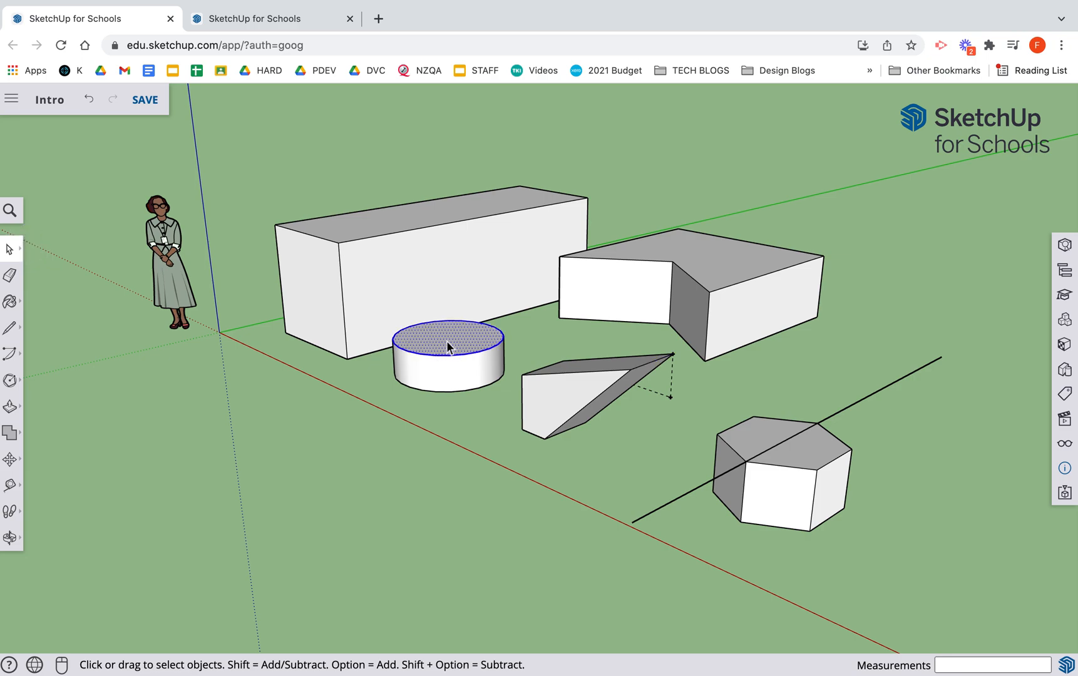
left_click(480, 424)
left_click(454, 344)
double_click(448, 349)
left_click(459, 399)
double_click(441, 333)
key("m")
left_click(453, 340)
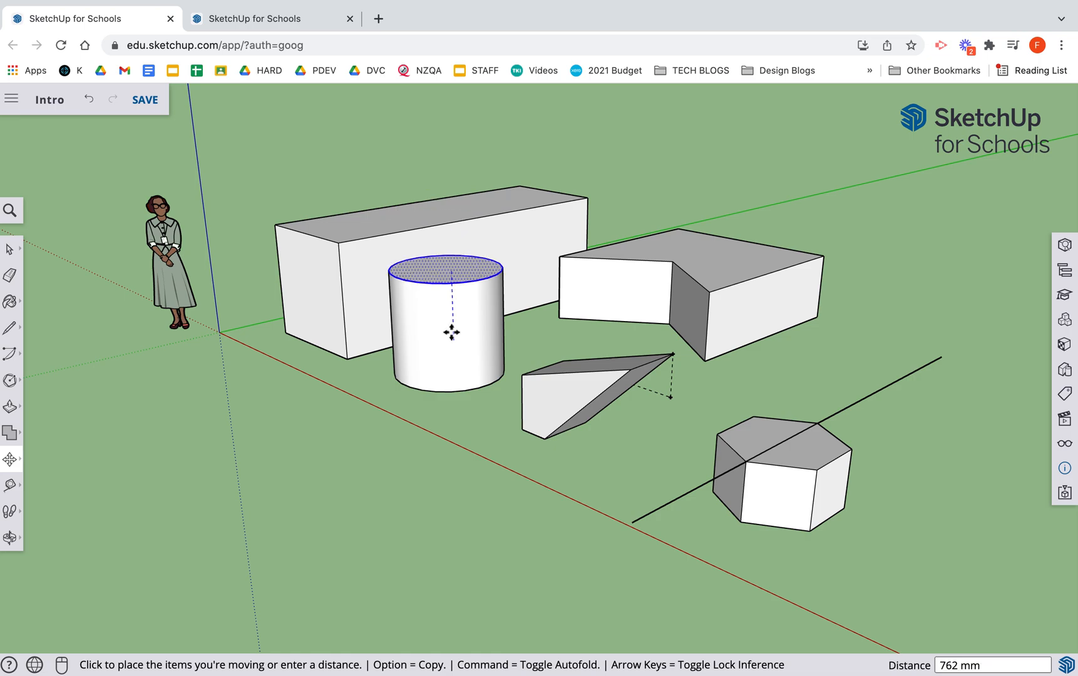
left_click(461, 281)
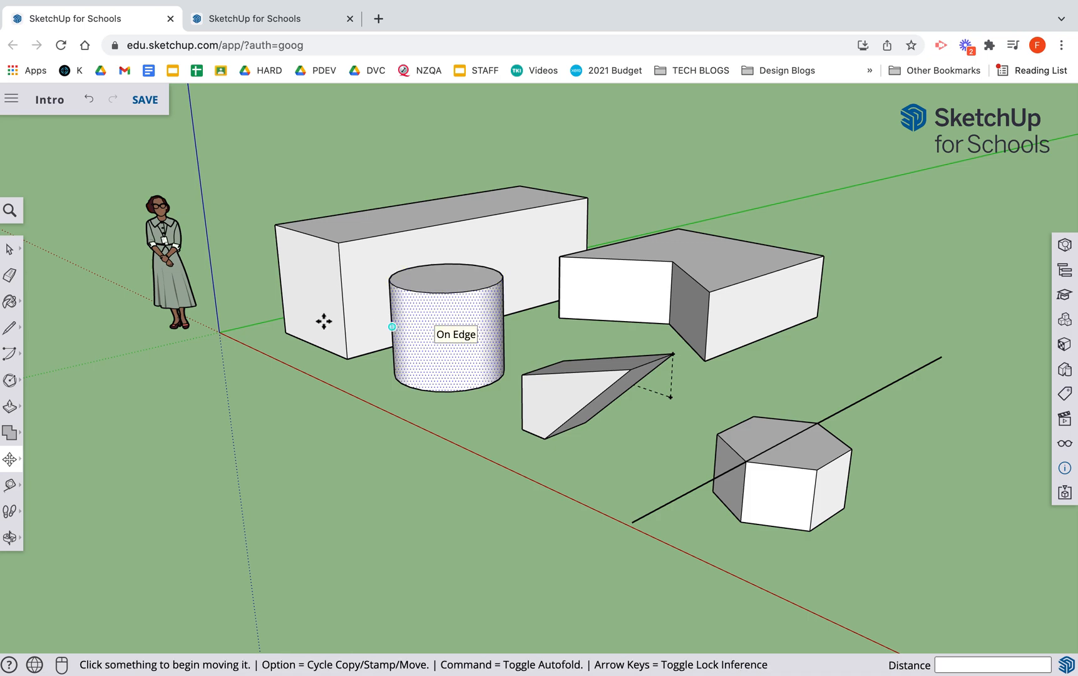
- Move the long box's end face about 1164 mm straight up and inspect the slanted solid from a lower angle
left_click(311, 292)
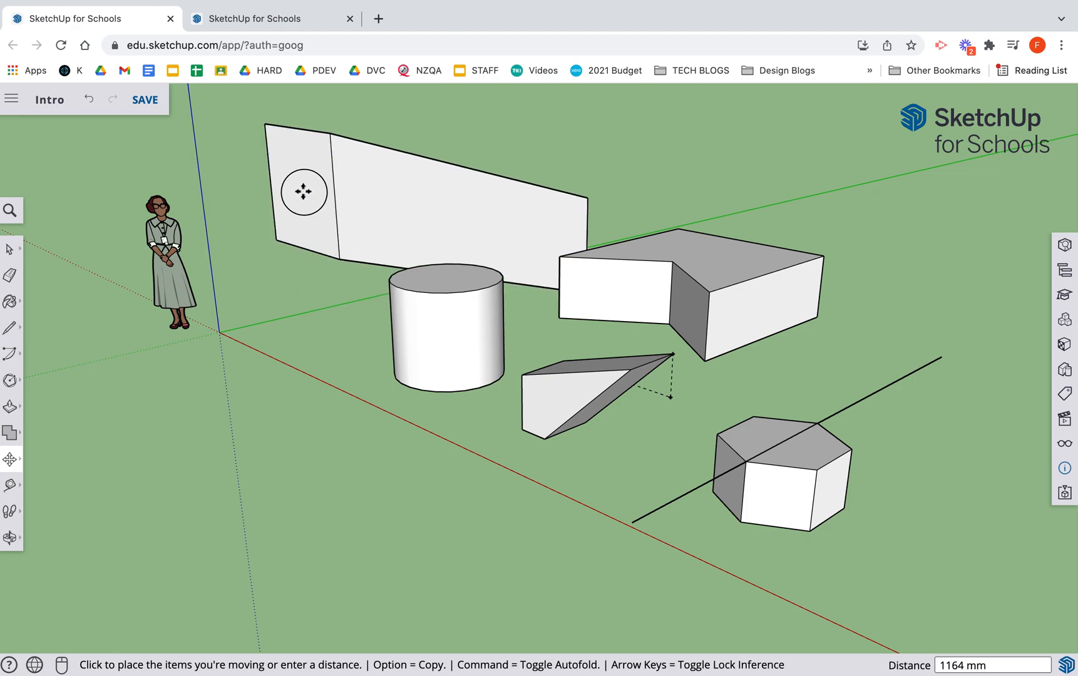
left_click(304, 191)
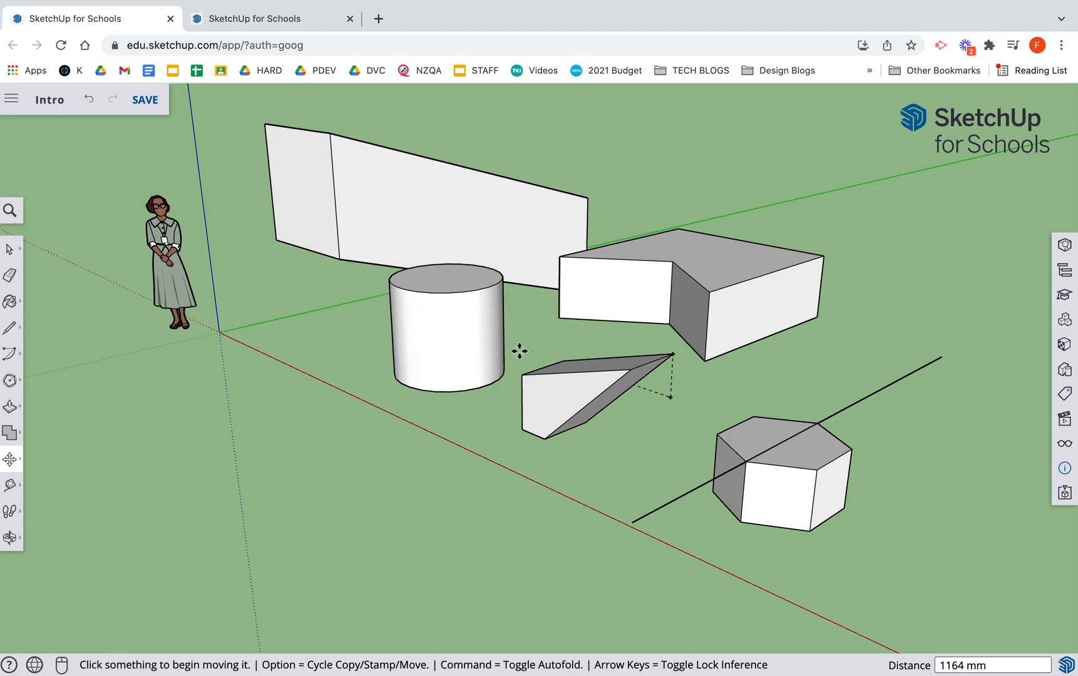
key("o")
left_click_drag(340, 370, 854, 351)
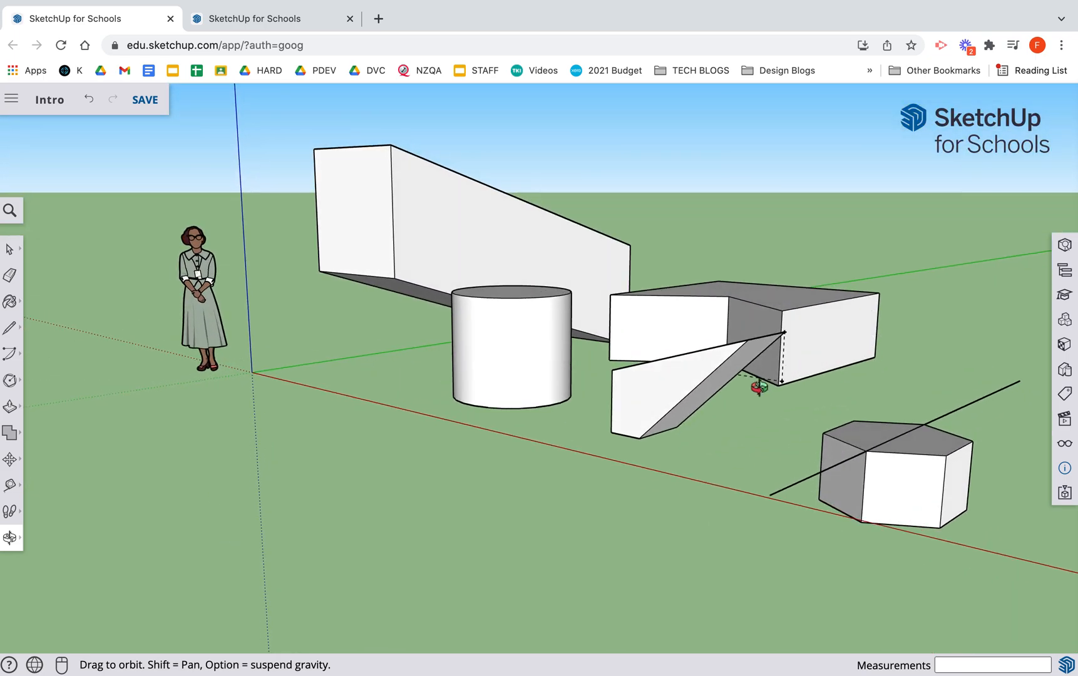
key("h")
left_click_drag(787, 318, 557, 346)
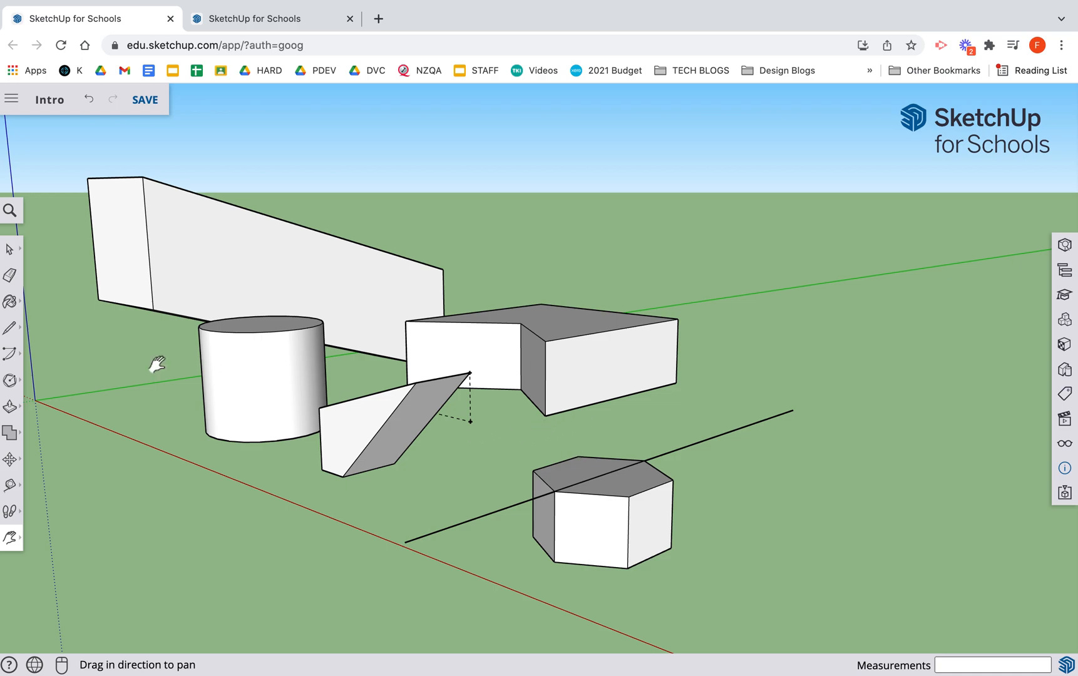
- Draw a small hexagon with an inscribed radius of about 86 mm beside the hexagonal block and pull it up about 1153 mm
left_click(12, 248)
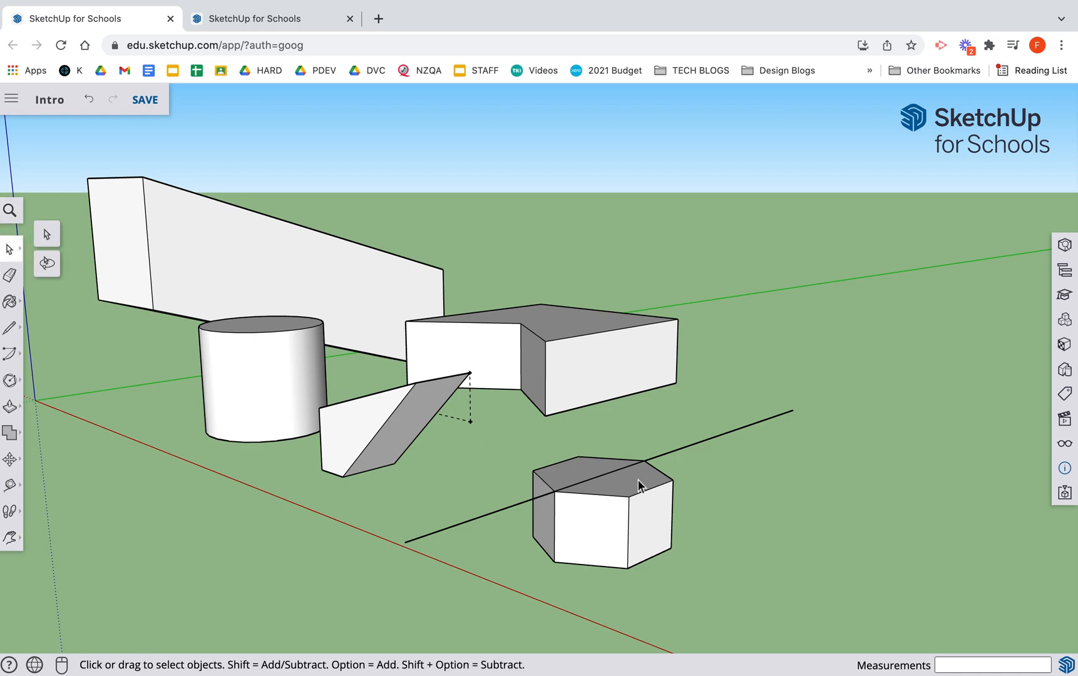
left_click(10, 380)
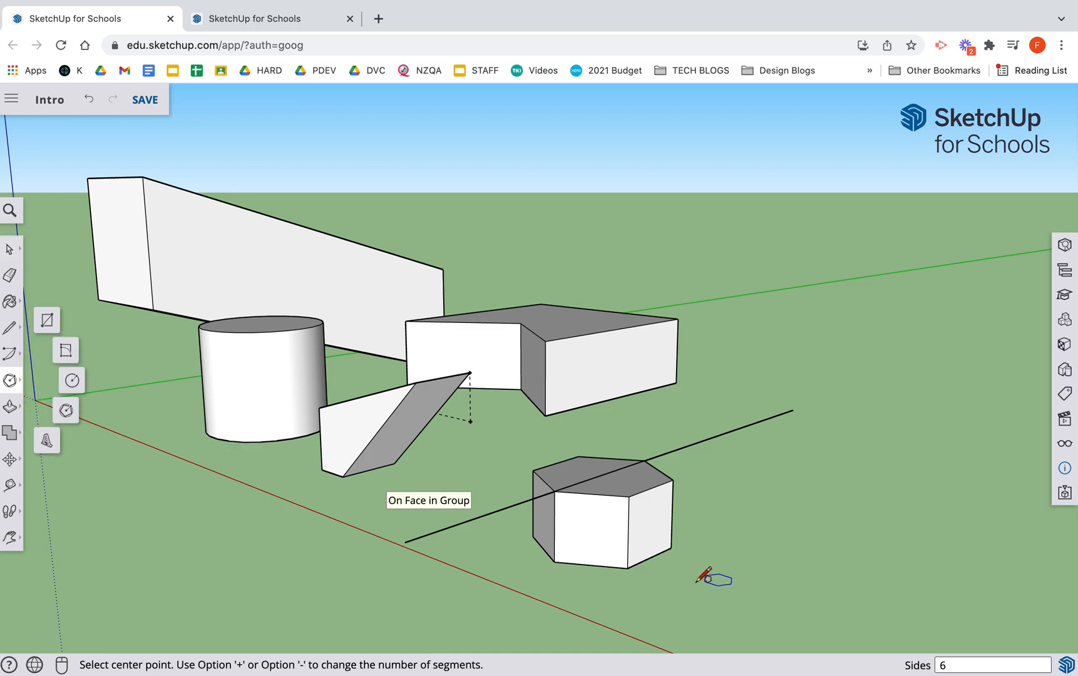
left_click(695, 580)
left_click(711, 576)
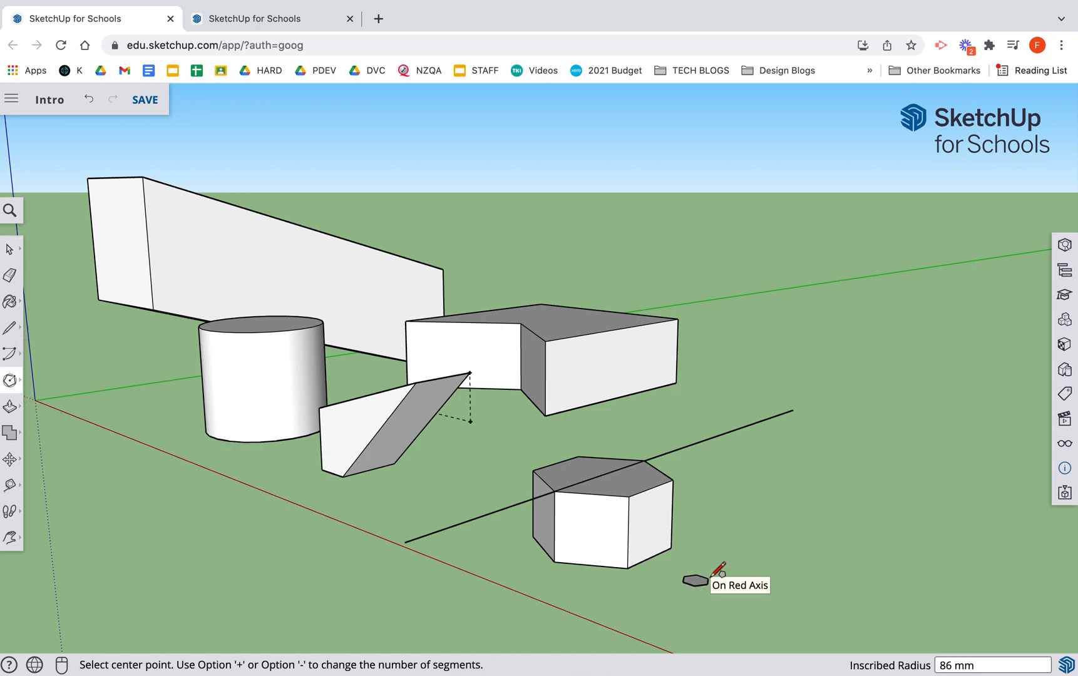
key("p")
left_click(696, 582)
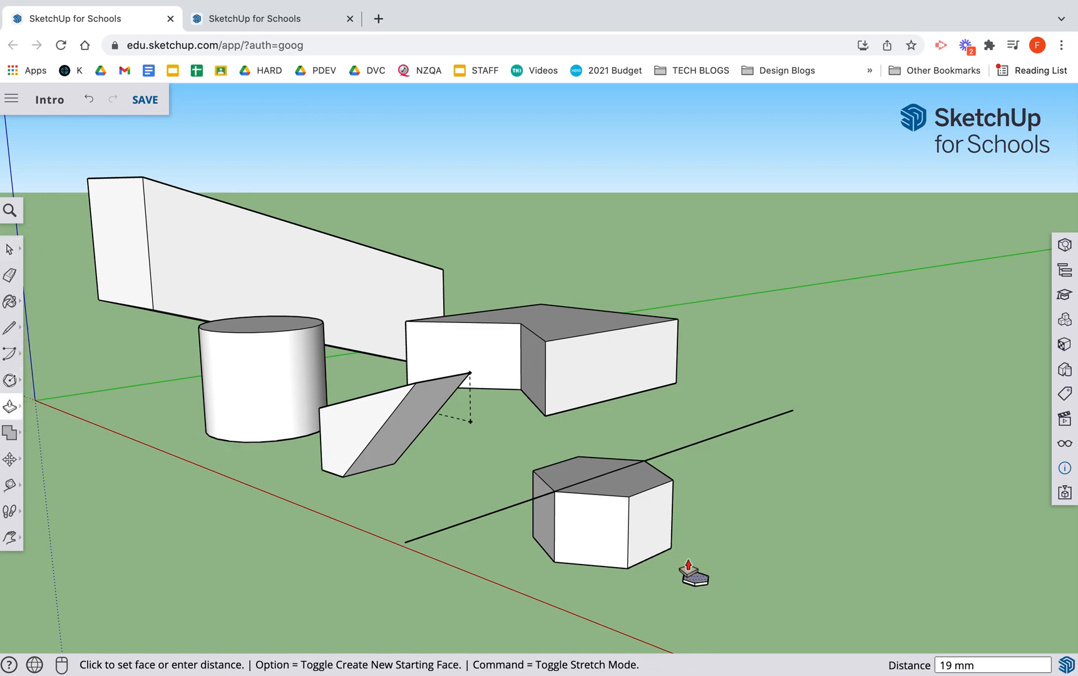
left_click(698, 406)
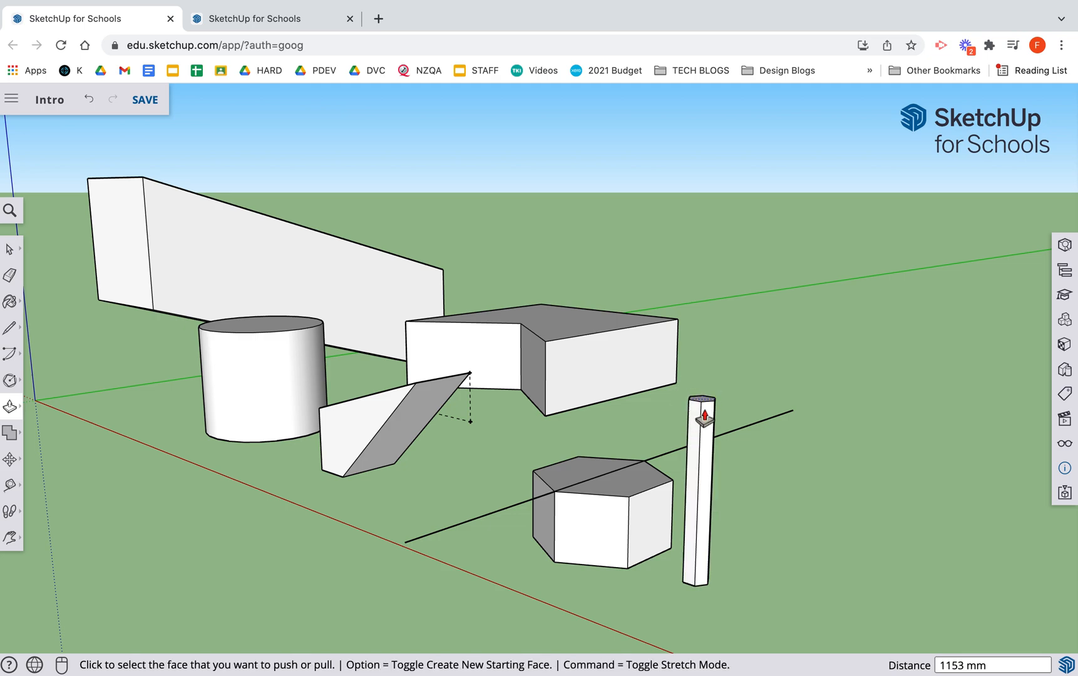
- Select the whole tall hexagonal post and make it a component named Leg
left_click(15, 252)
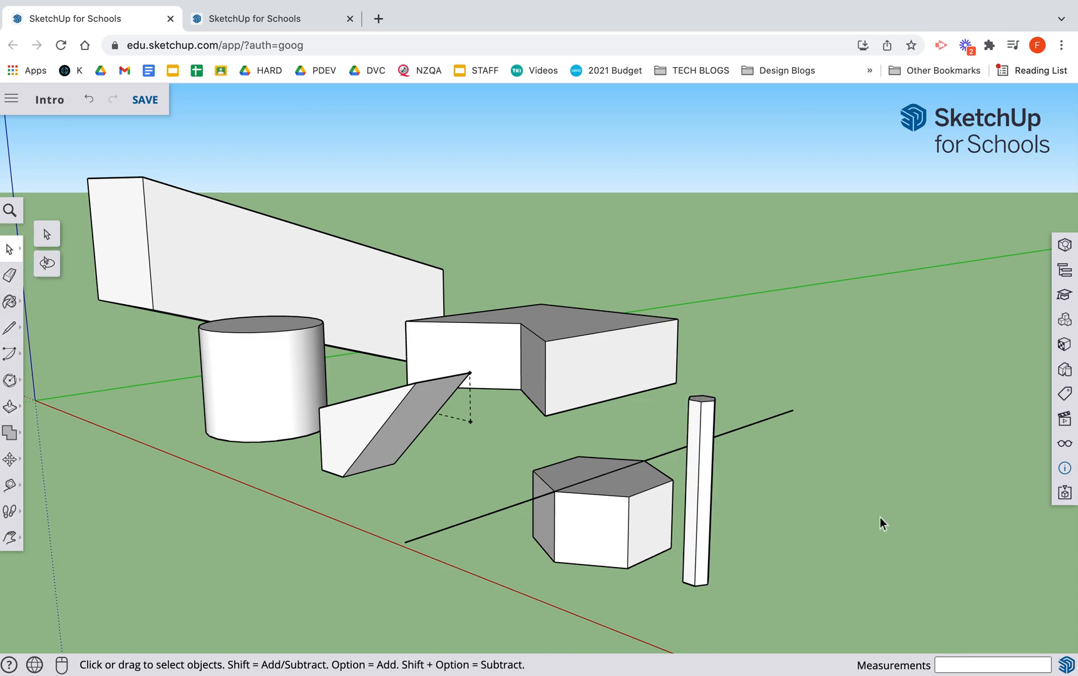
left_click_drag(683, 379, 726, 606)
left_click(744, 563)
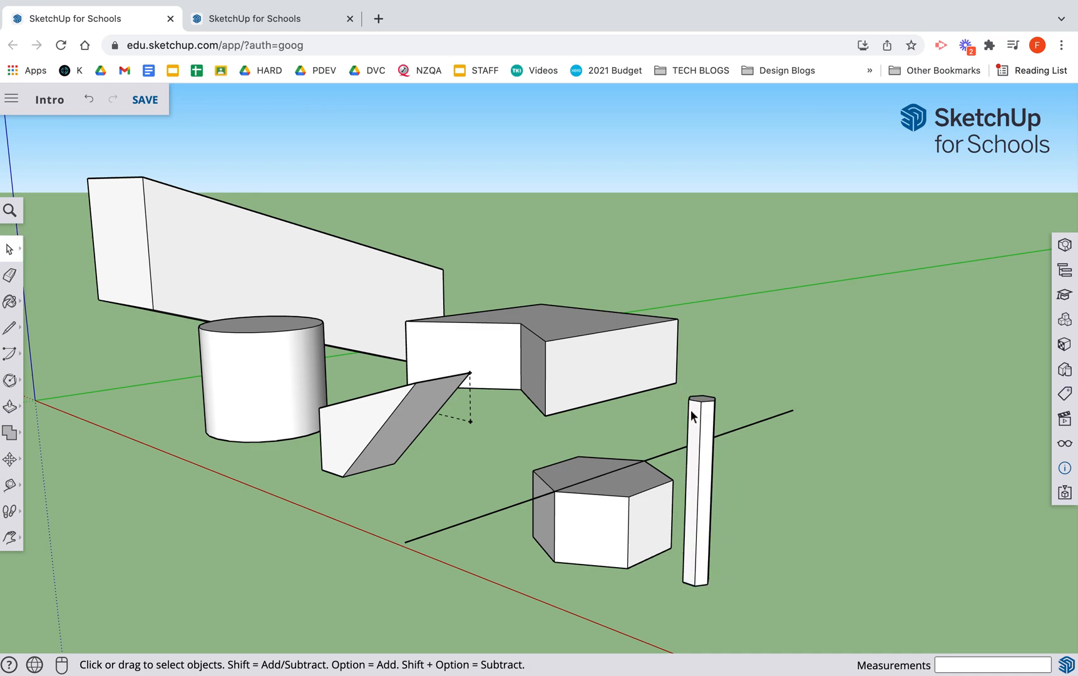
left_click_drag(679, 385, 729, 611)
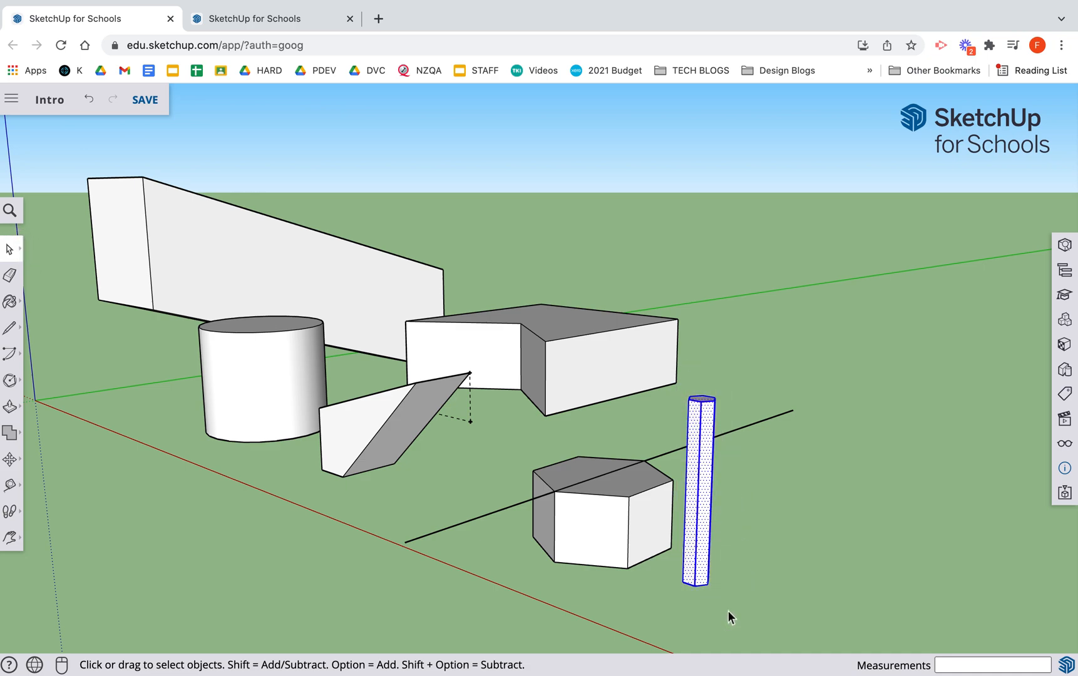
right_click(703, 465)
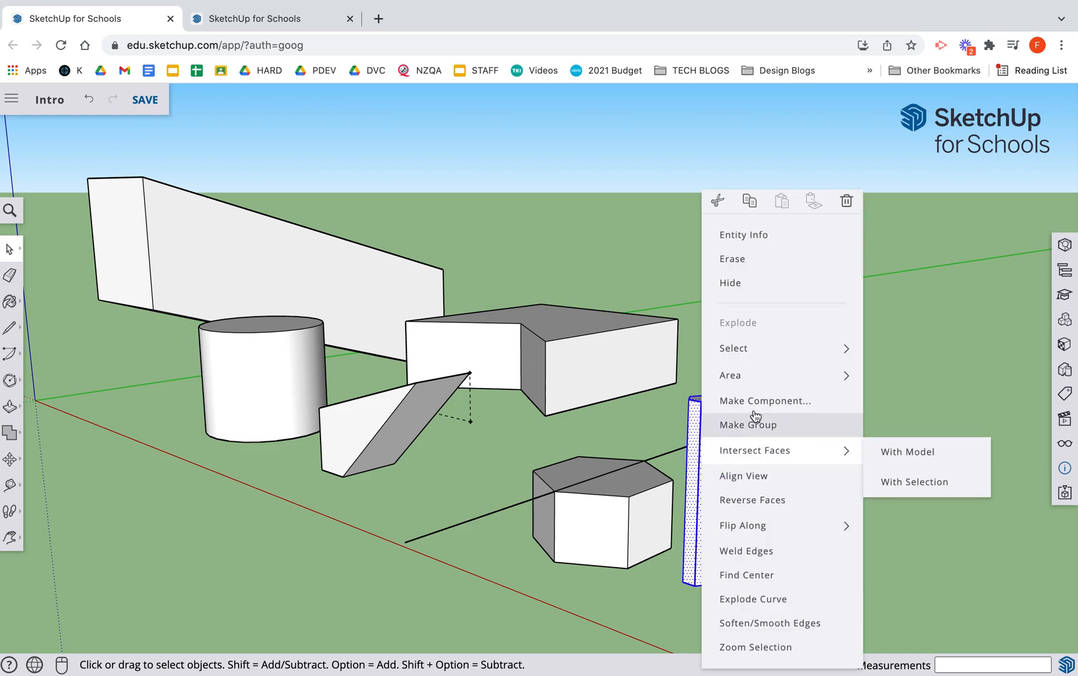
left_click(754, 400)
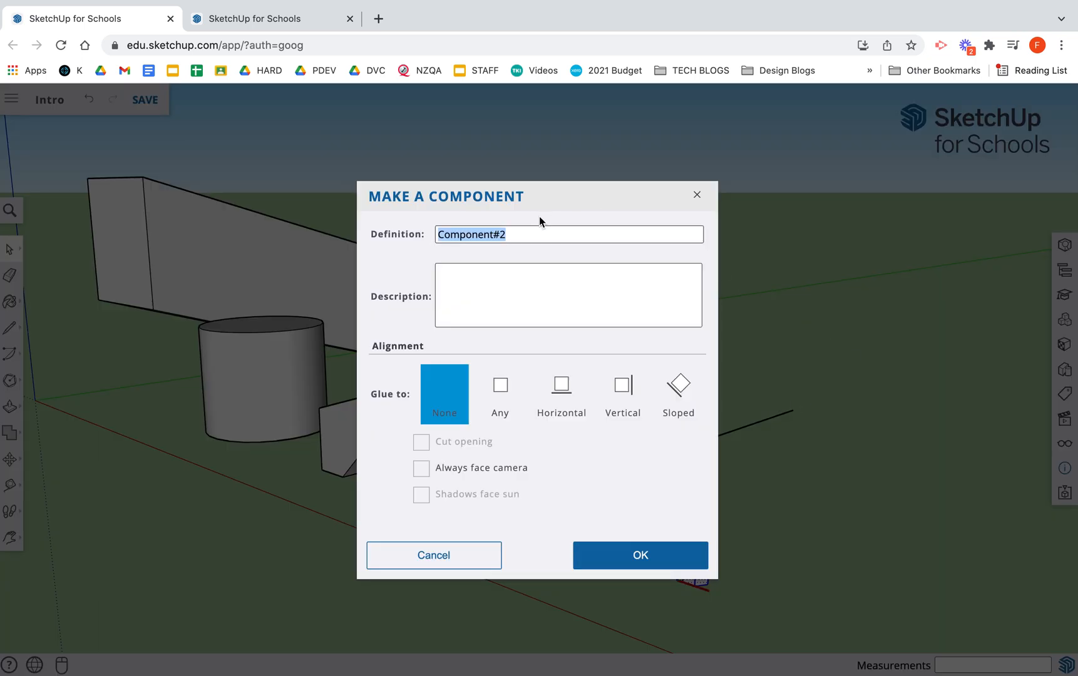
type("Legg")
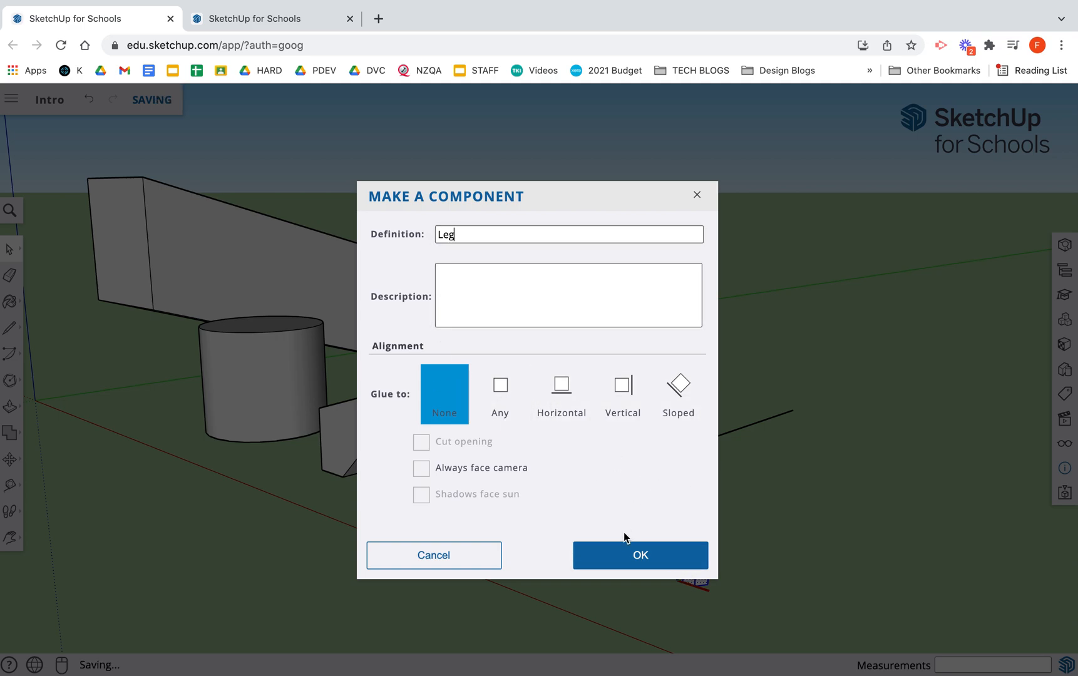
left_click(653, 564)
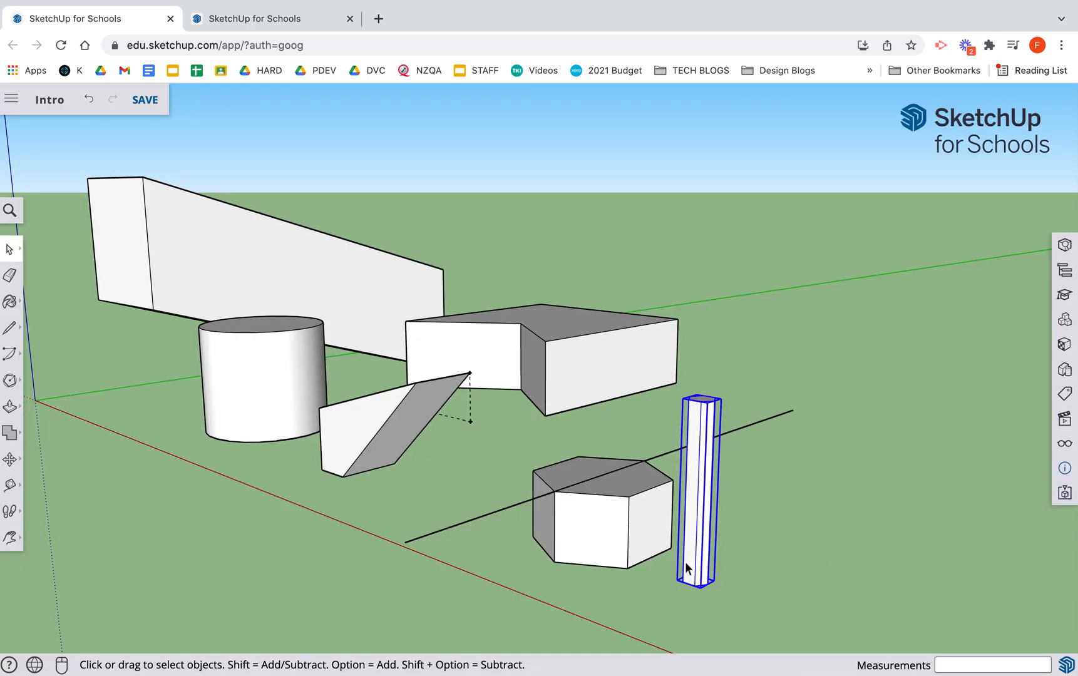
- Copy the Leg component by its bottom corner about 348 mm along the green axis
key("q")
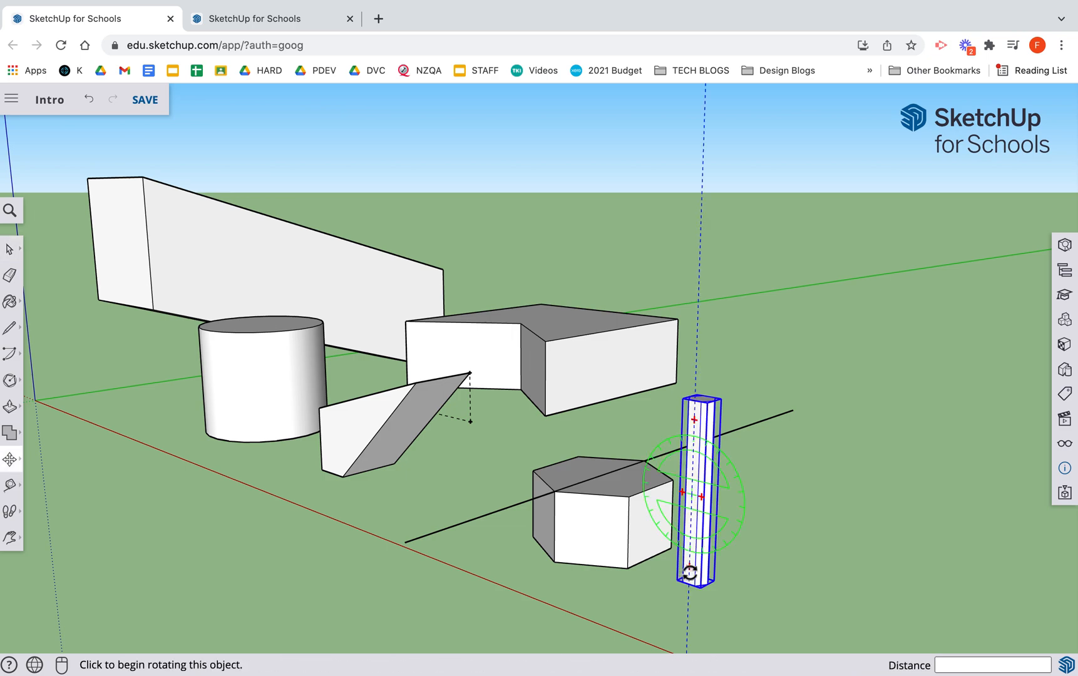
key("m")
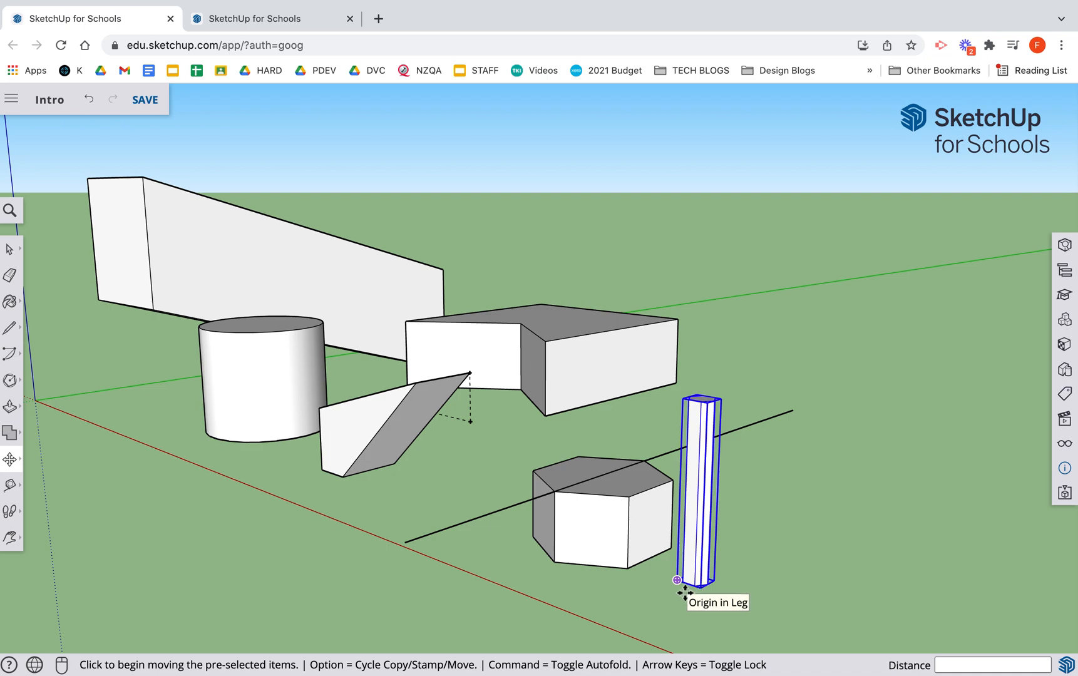
scroll(738, 578, "up", 6)
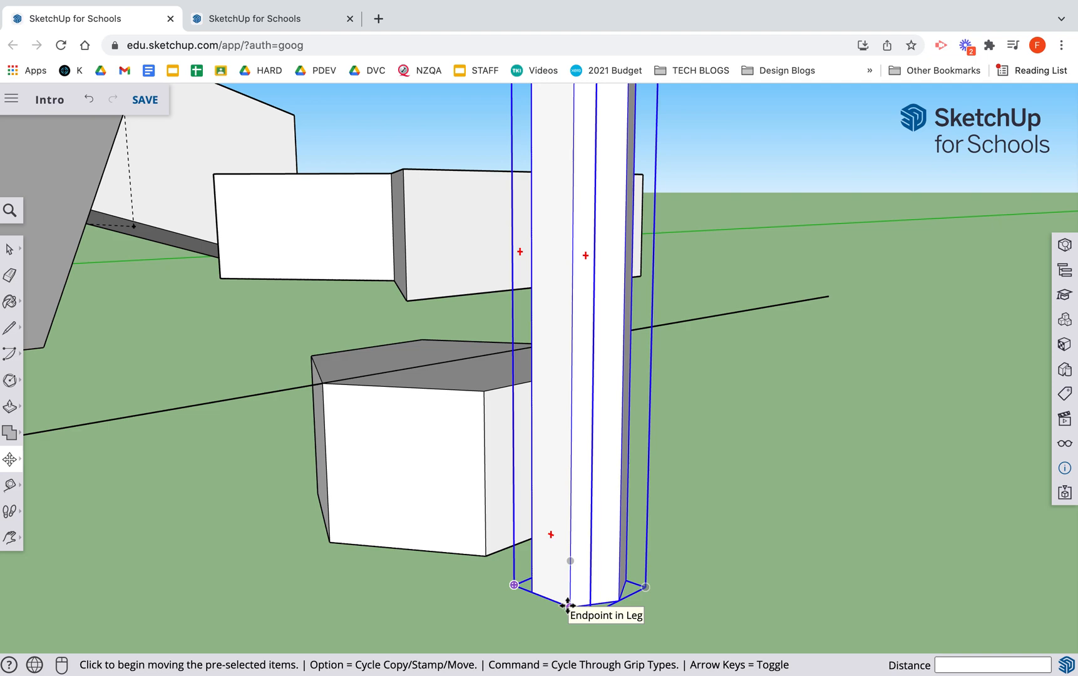
key("alt")
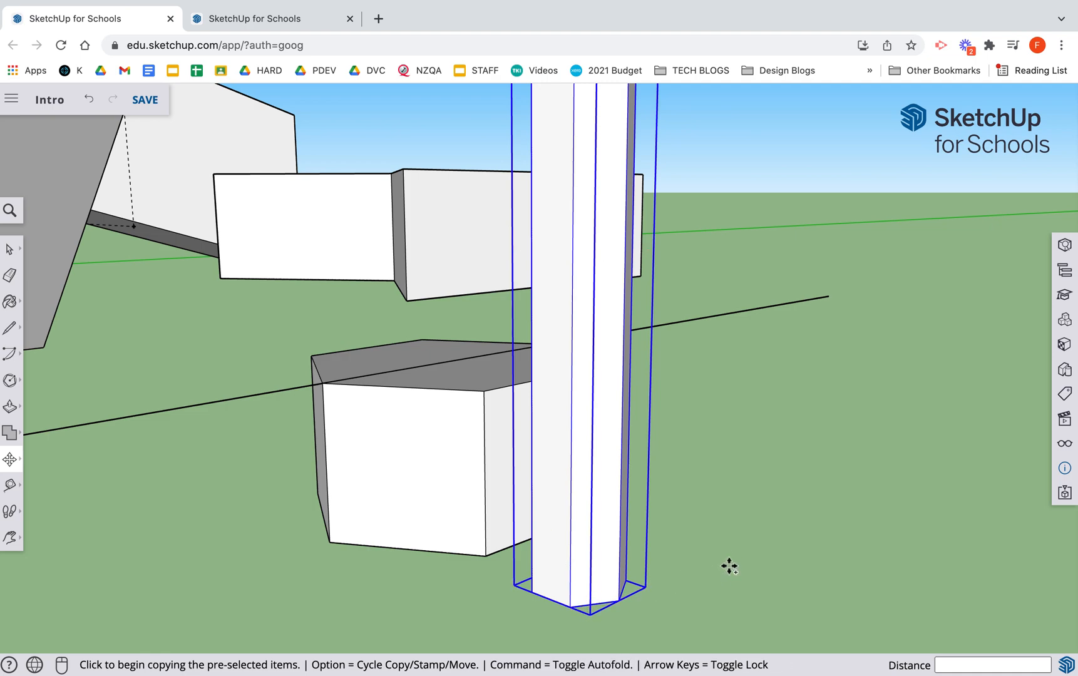
key("alt")
key("alt")
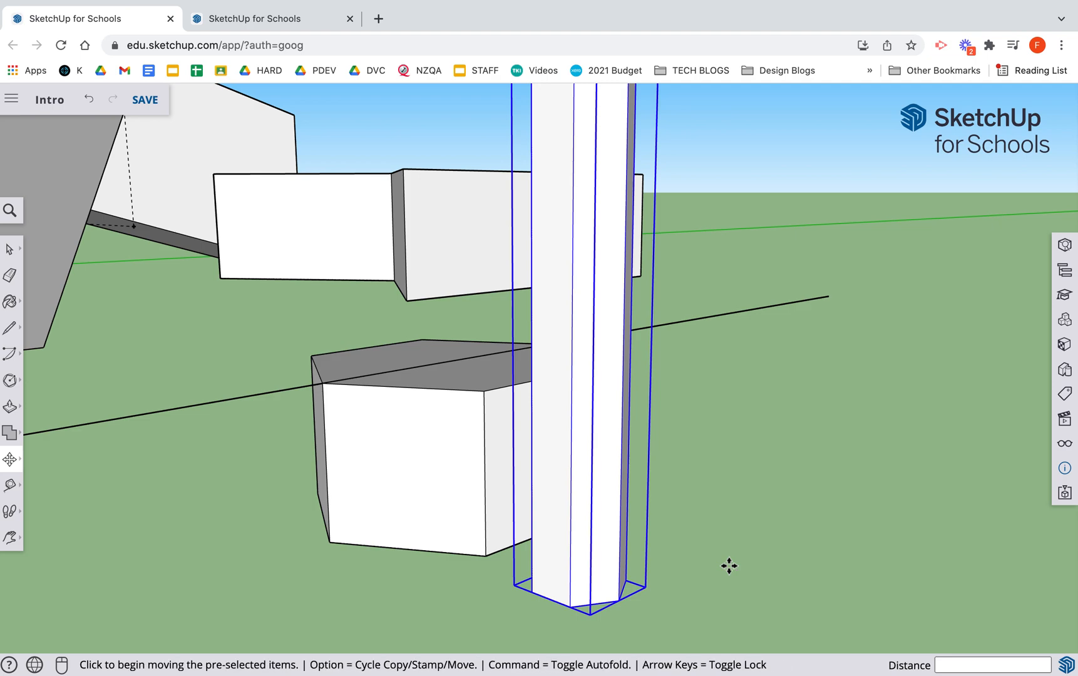
key("alt")
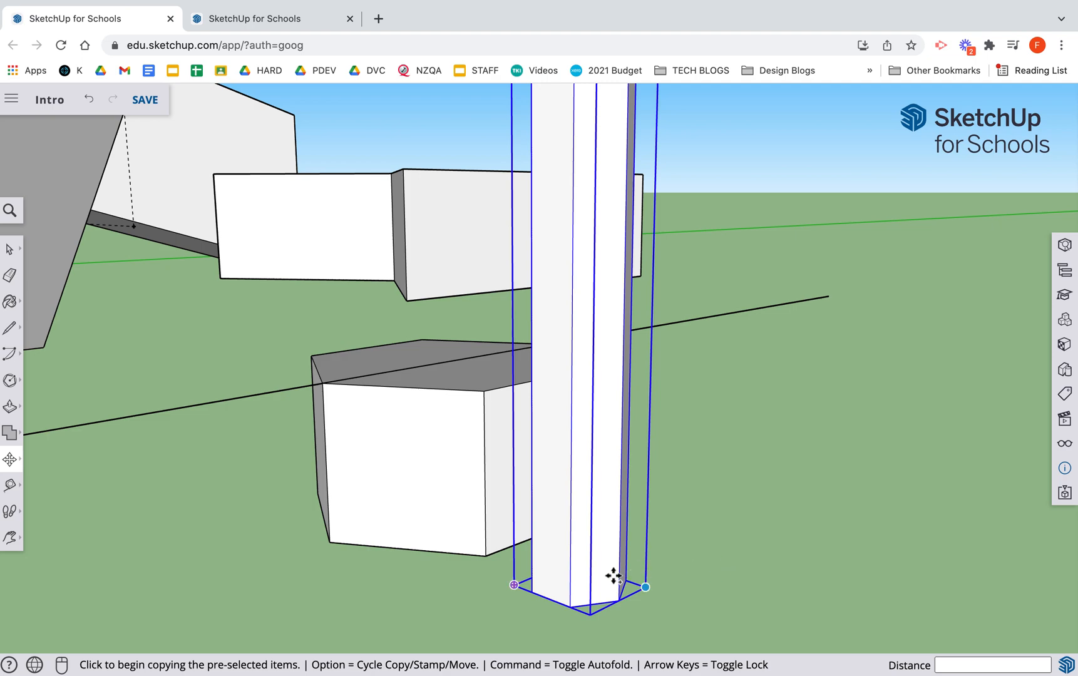
left_click(582, 602)
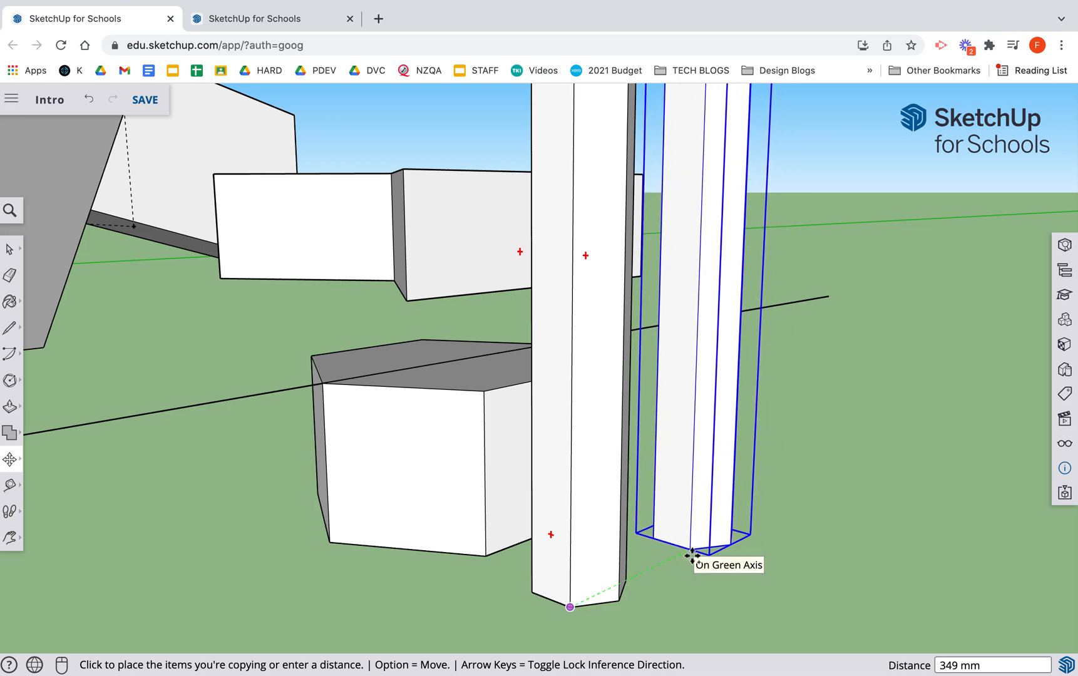
left_click(693, 556)
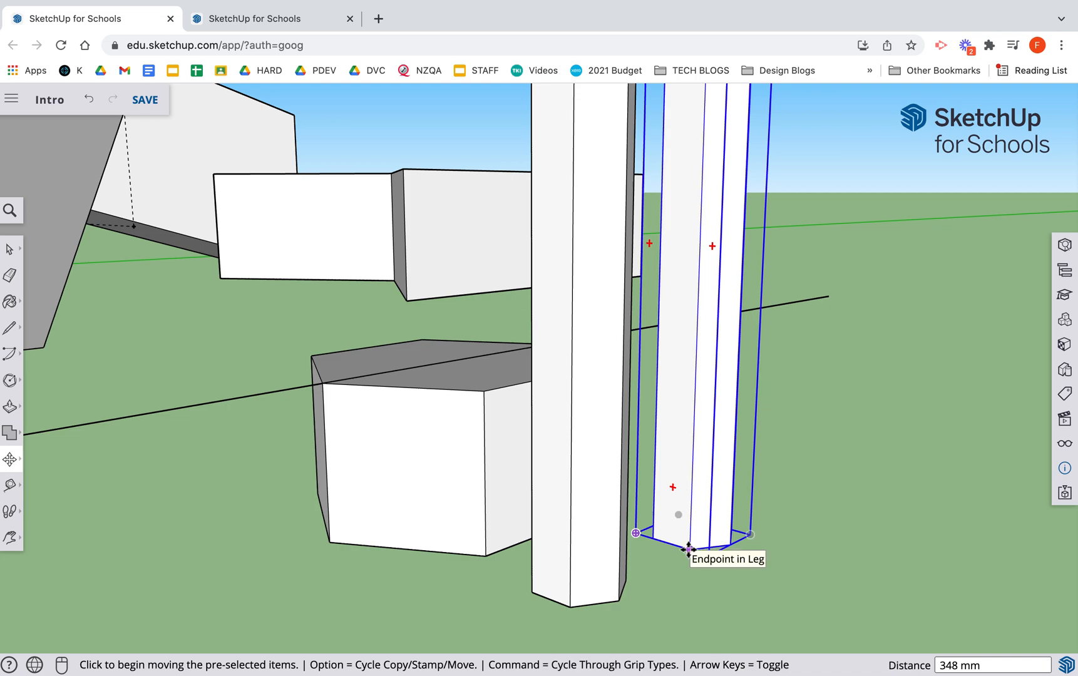
- Copy the second leg by its bottom corner about 384 mm sideways to make a third leg
key("alt")
left_click(689, 550)
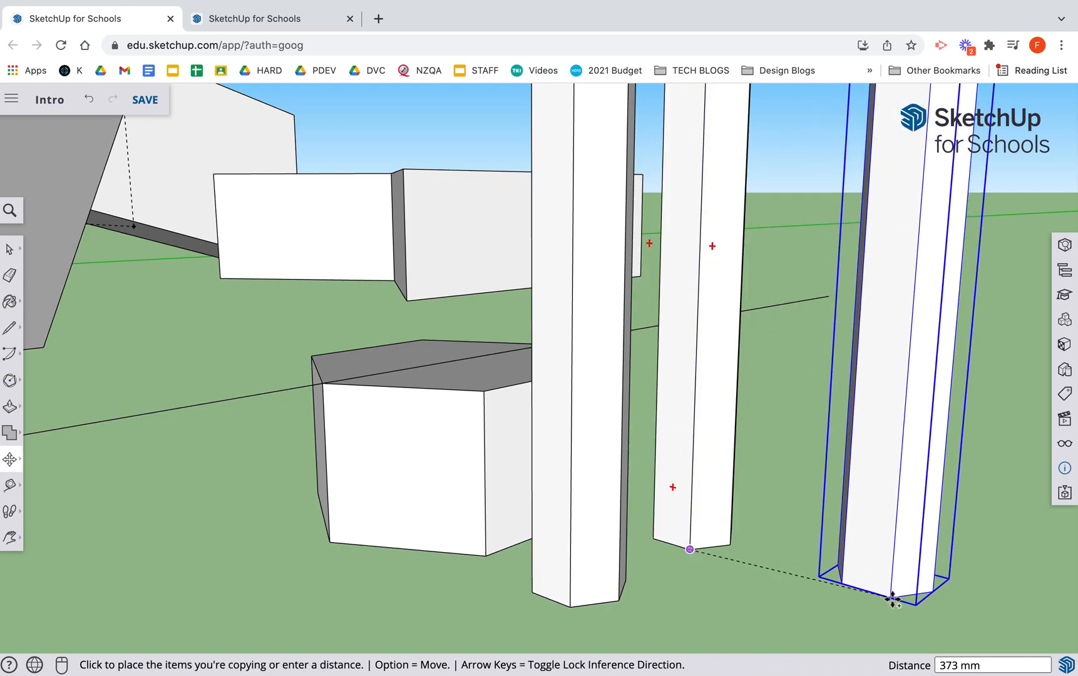
left_click(886, 607)
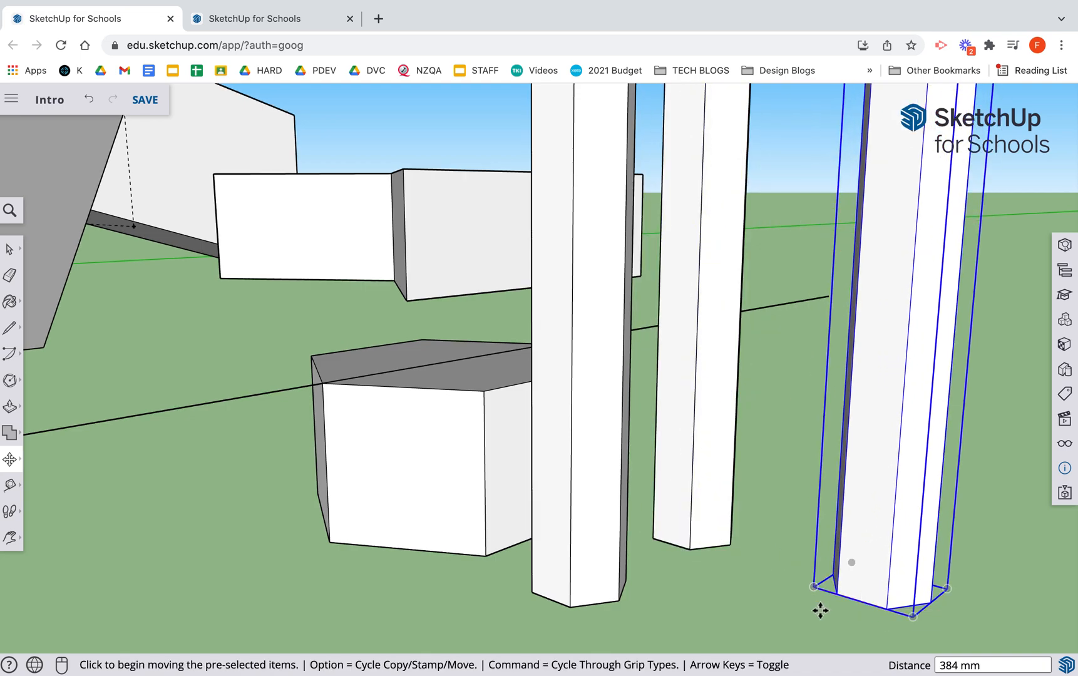
- Copy the third leg by its bottom corner 400 mm back along the green axis to complete a set of four
key("h")
left_click_drag(814, 601, 699, 416)
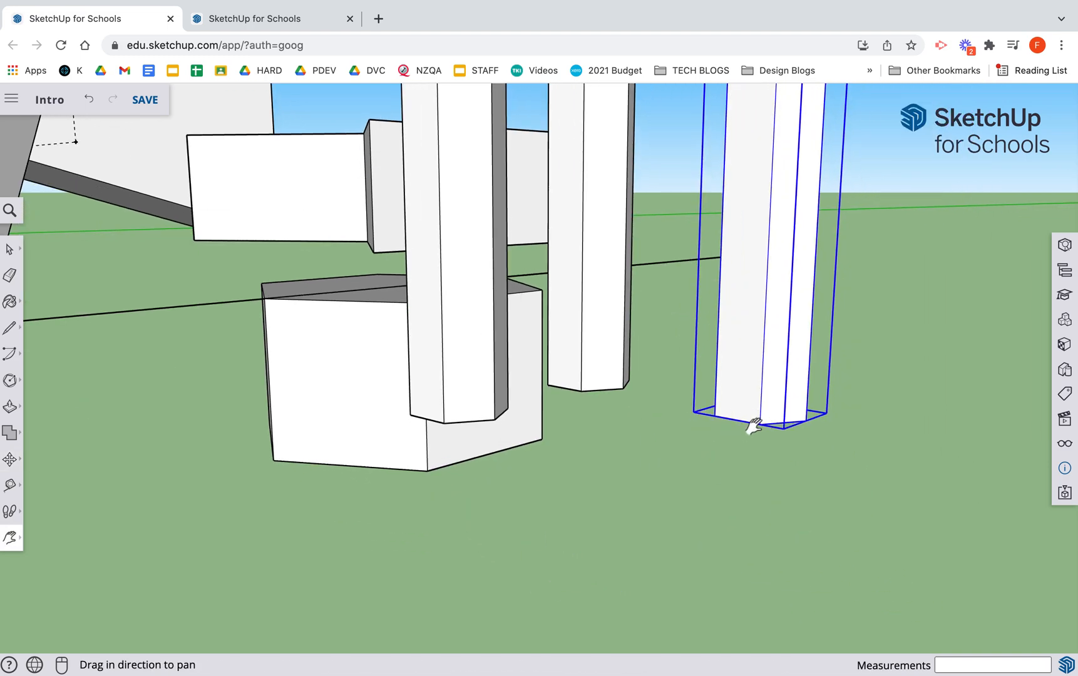
key("m")
key("alt")
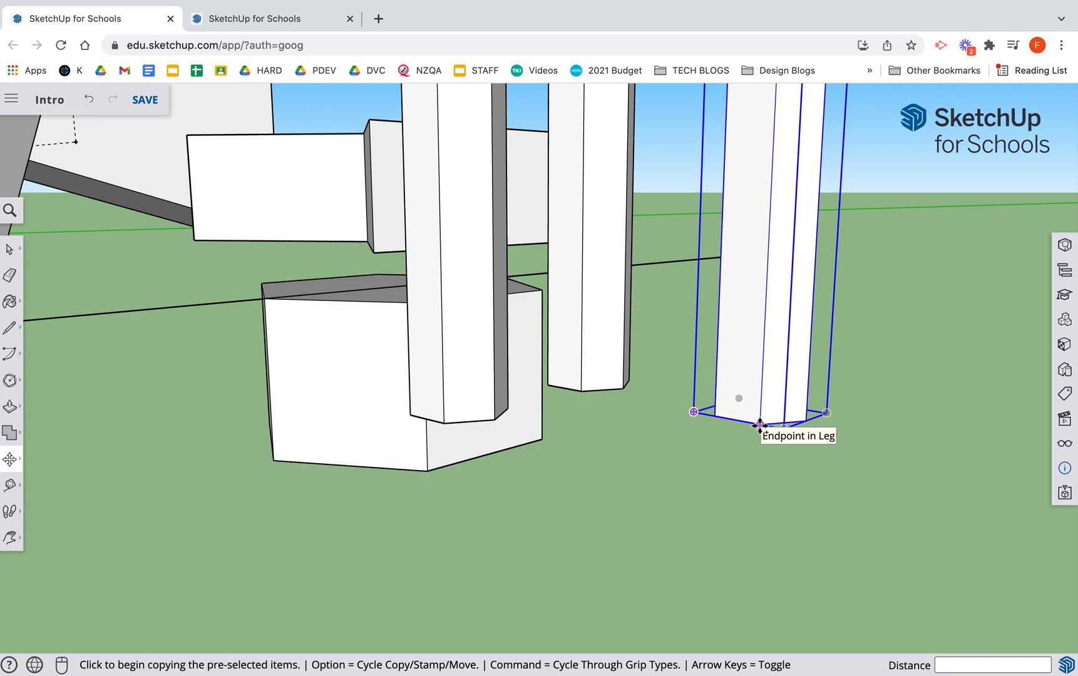
left_click(759, 424)
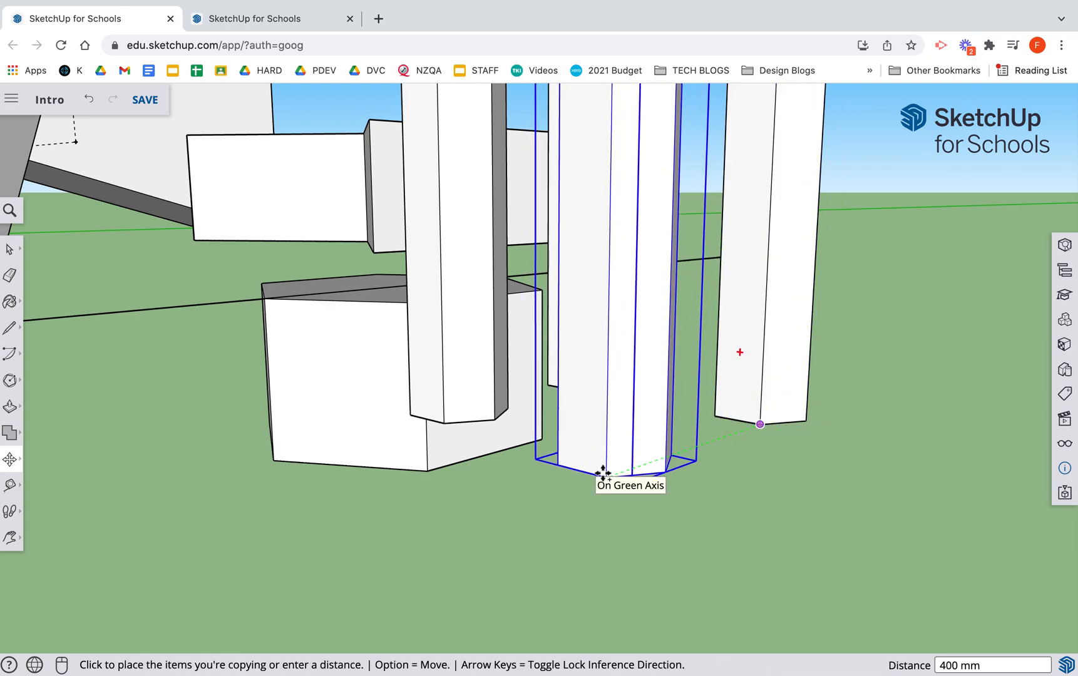
left_click(602, 475)
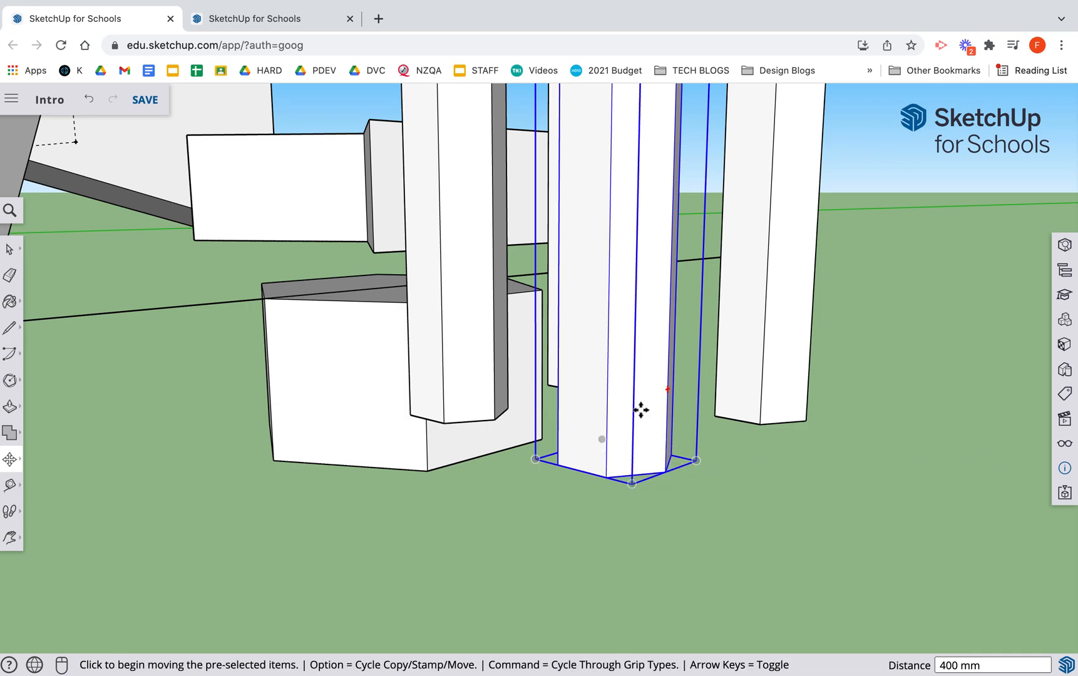
- Deselect the last copied leg, view the four legs from above and open that leg's component for editing
scroll(556, 265, "up", 3)
scroll(556, 264, "down", 4)
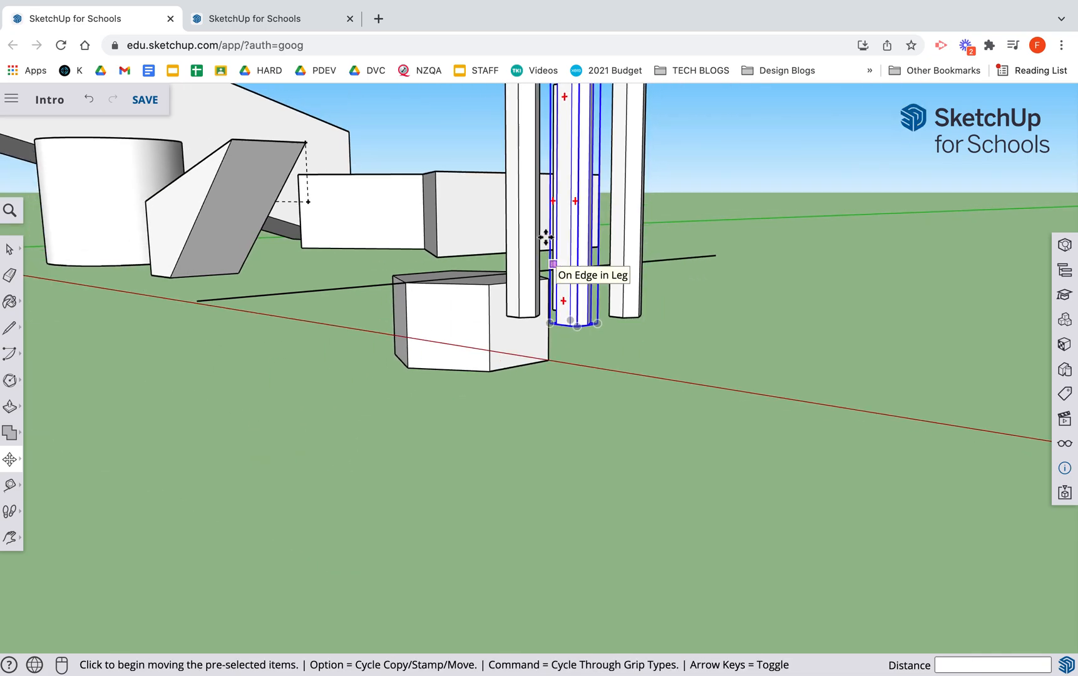
middle_click_drag(551, 234, 818, 351)
scroll(818, 351, "up", 5)
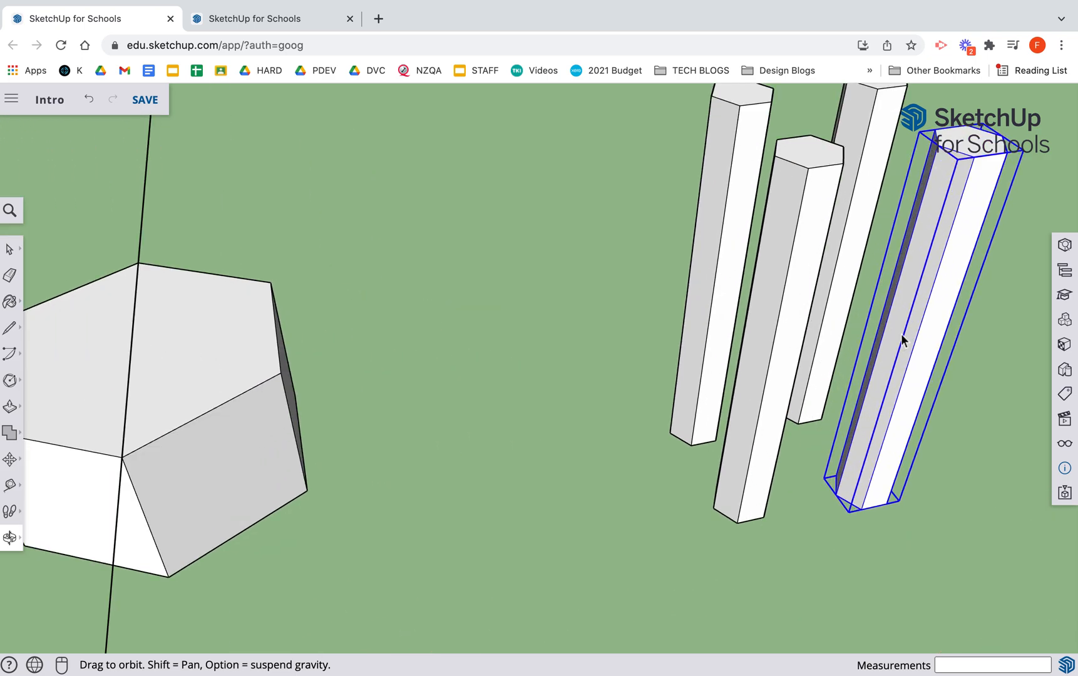
left_click(960, 389)
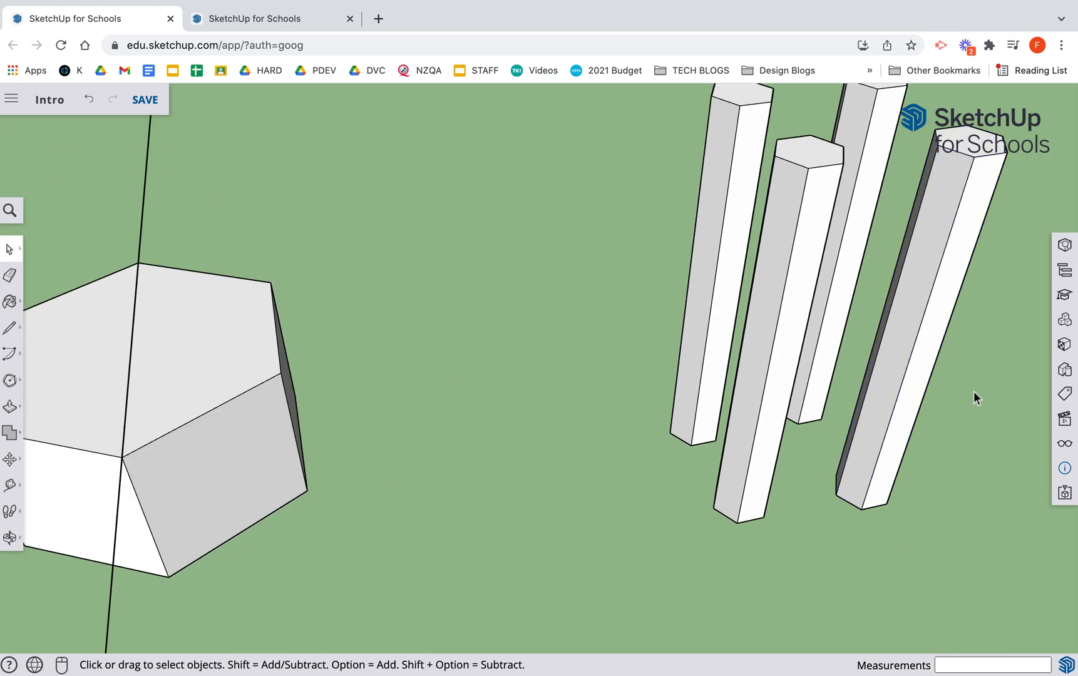
middle_click_drag(969, 381, 725, 368, "shift")
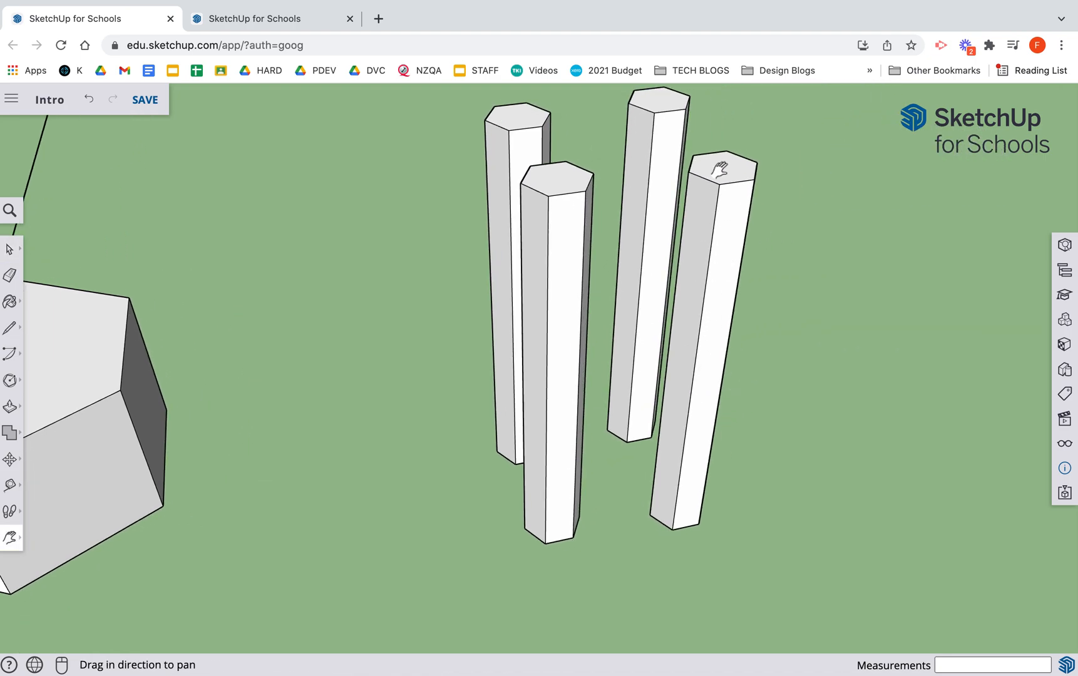
key("space")
double_click(724, 200)
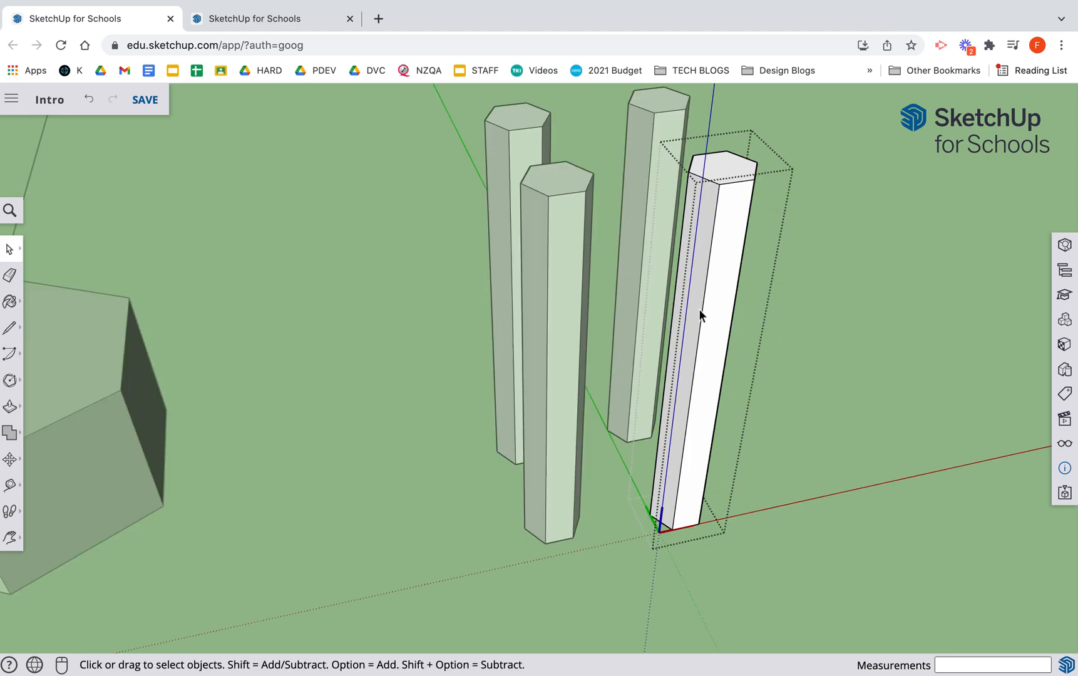
- Offset the outline of the edited leg's long front face inward by about 22 mm
key("r")
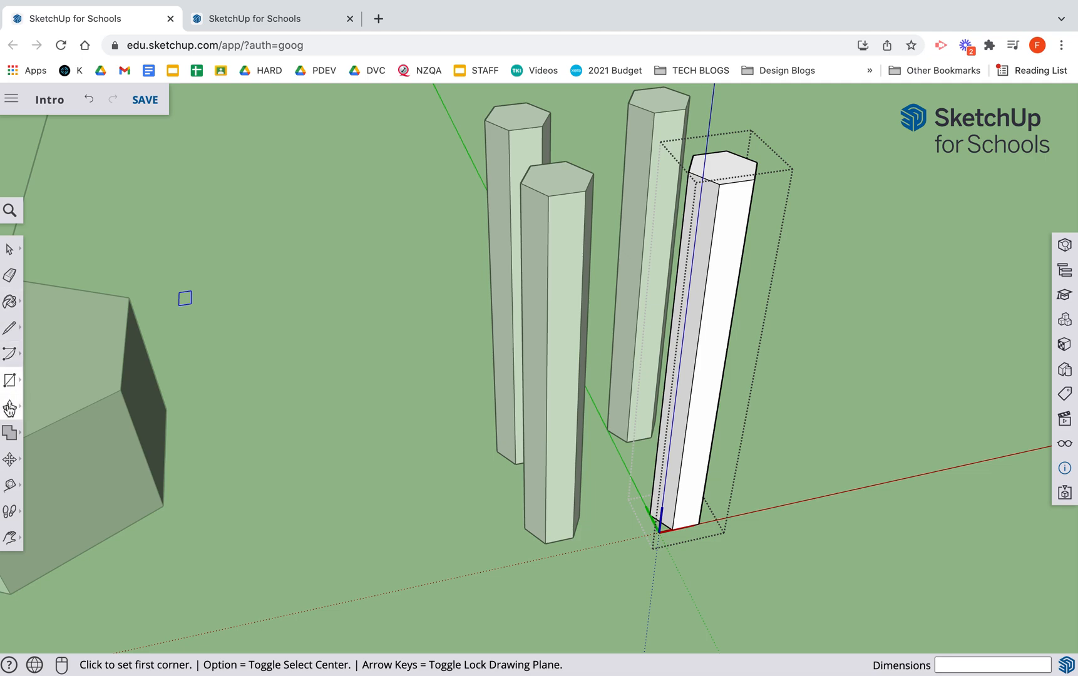
left_click(10, 409)
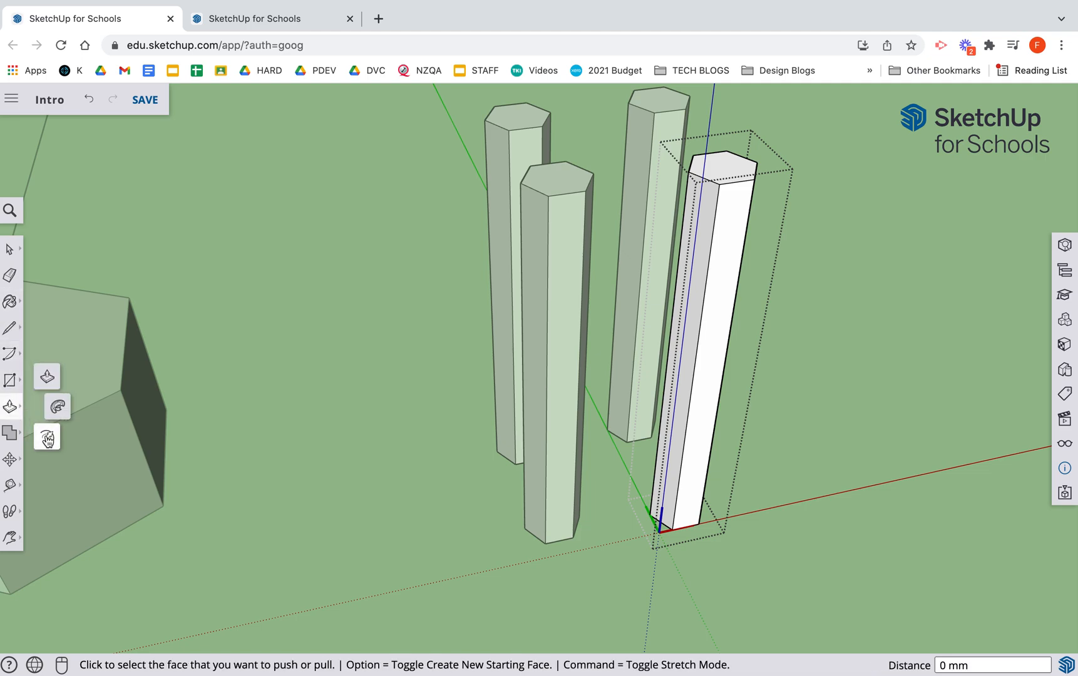
left_click(48, 438)
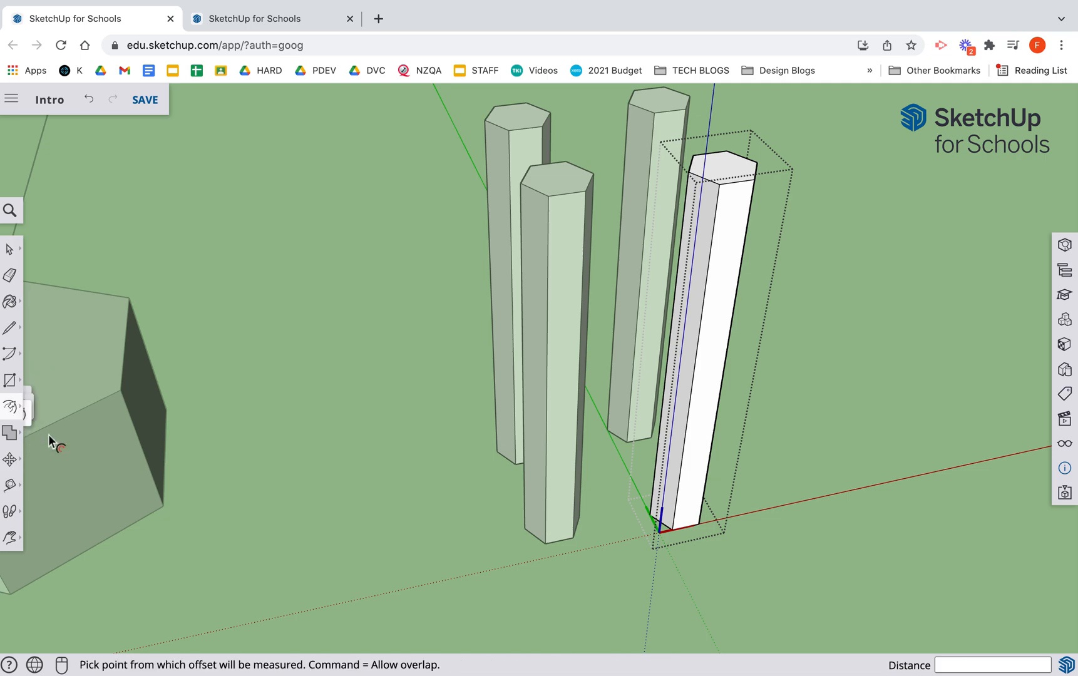
left_click(737, 185)
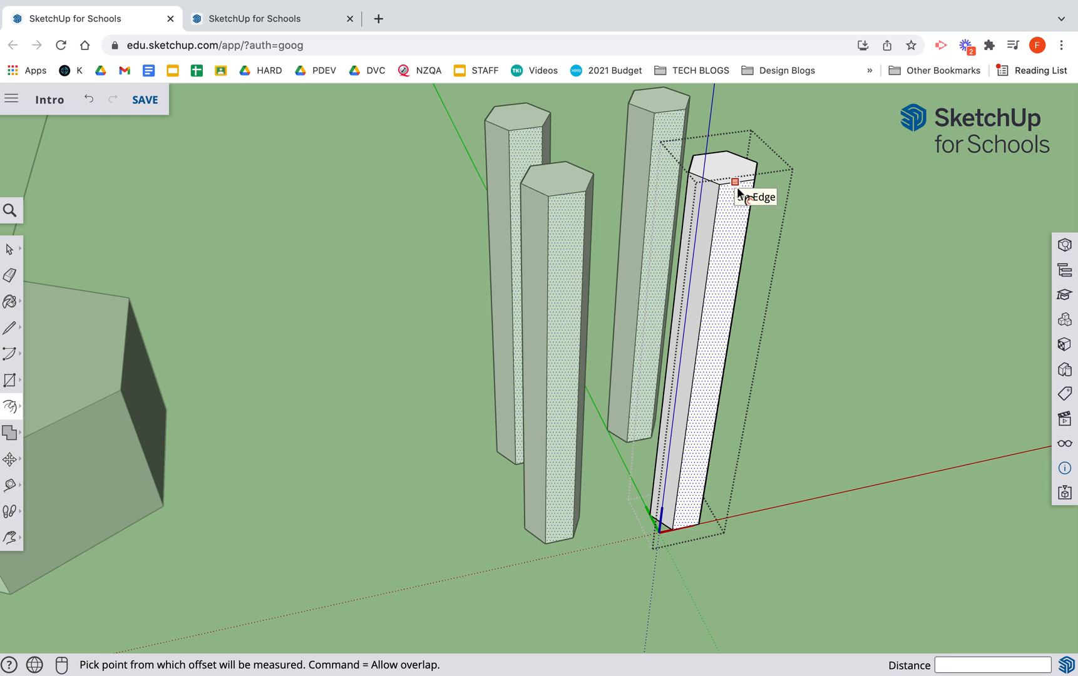
left_click(737, 187)
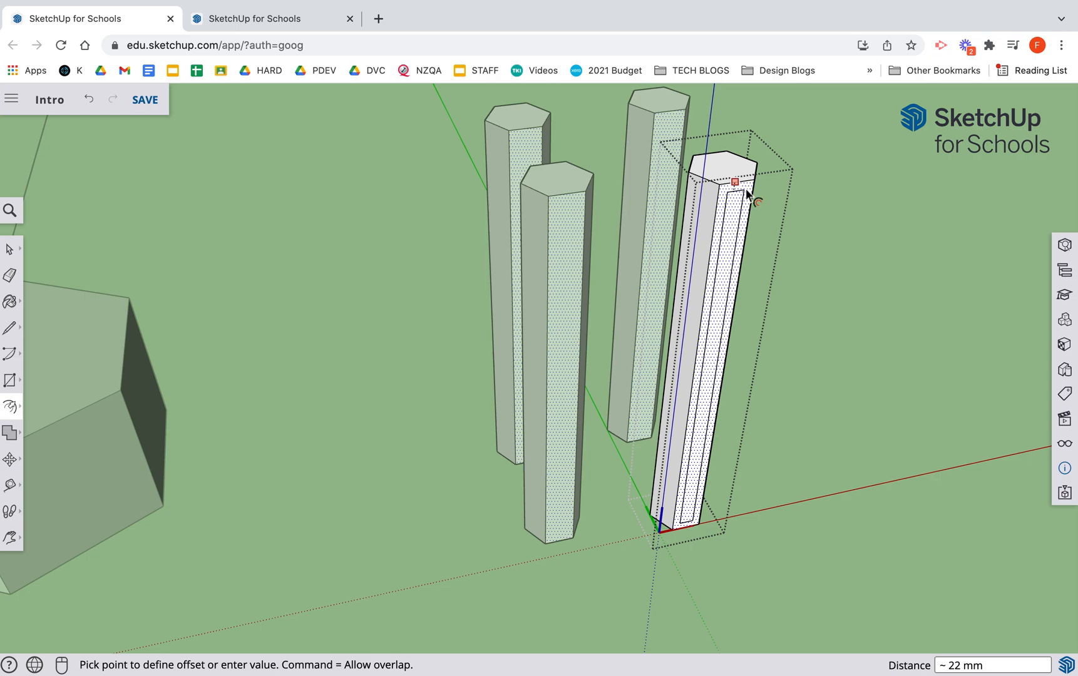
left_click(746, 188)
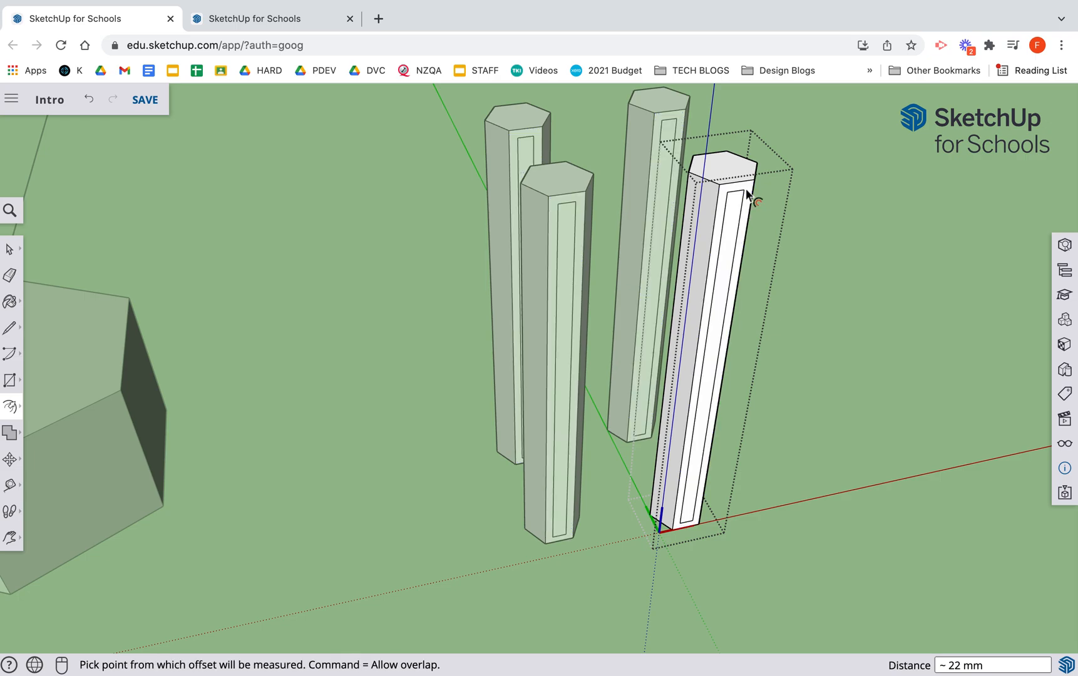
- Push the inset panel 23 mm into the leg to form a groove and close the component
key("p")
left_click(739, 239)
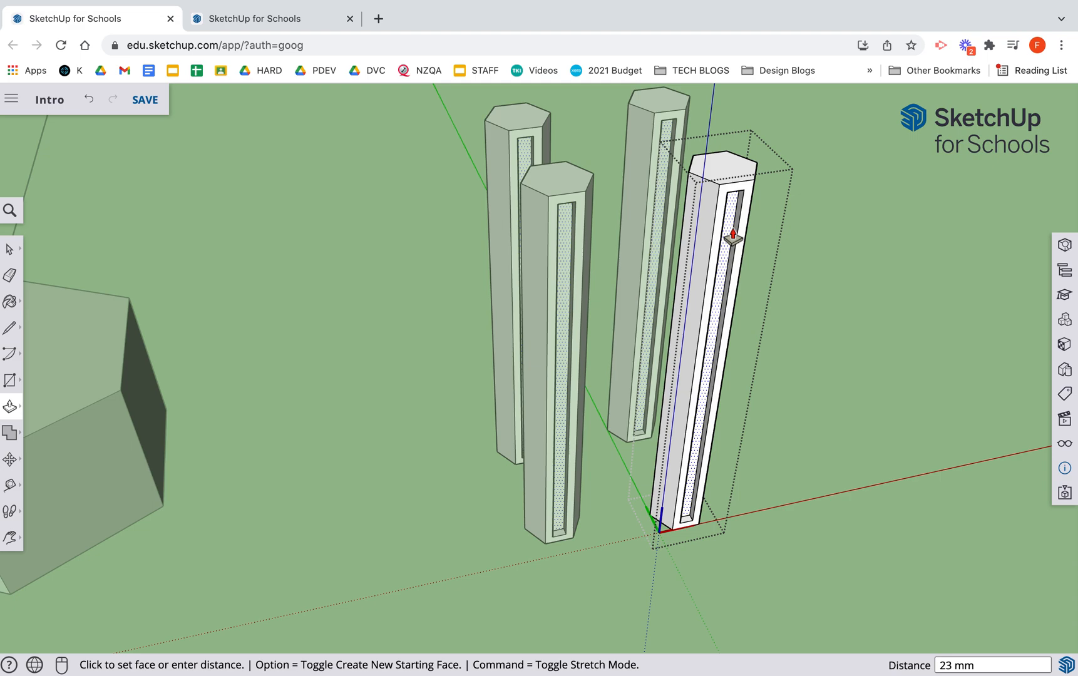
left_click(733, 237)
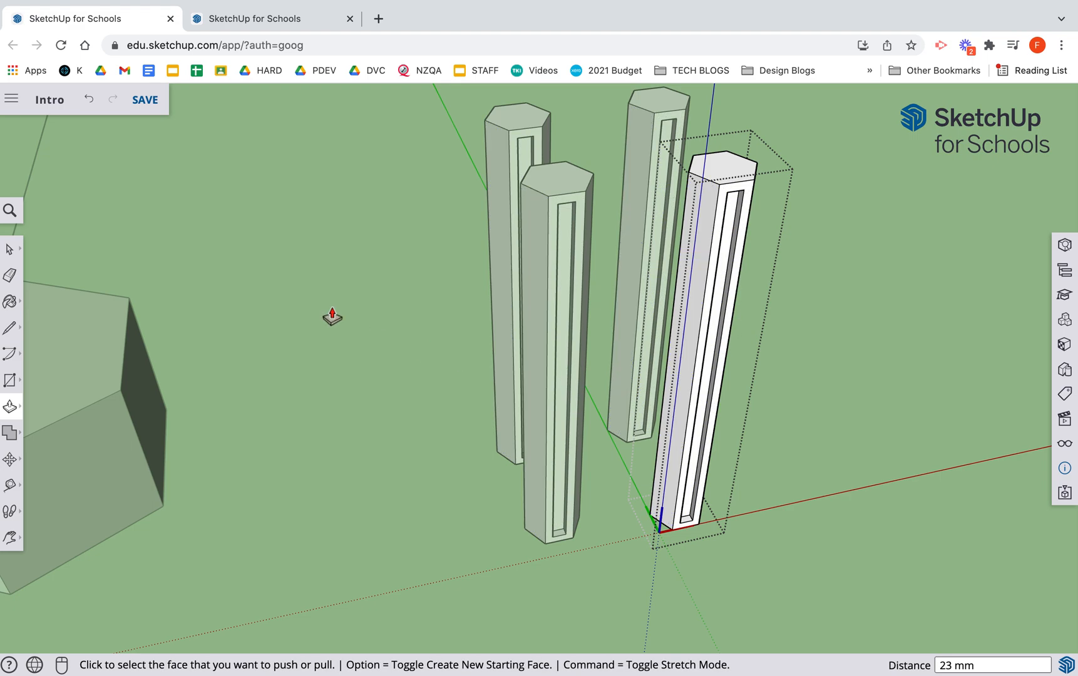
left_click(8, 251)
left_click(878, 355)
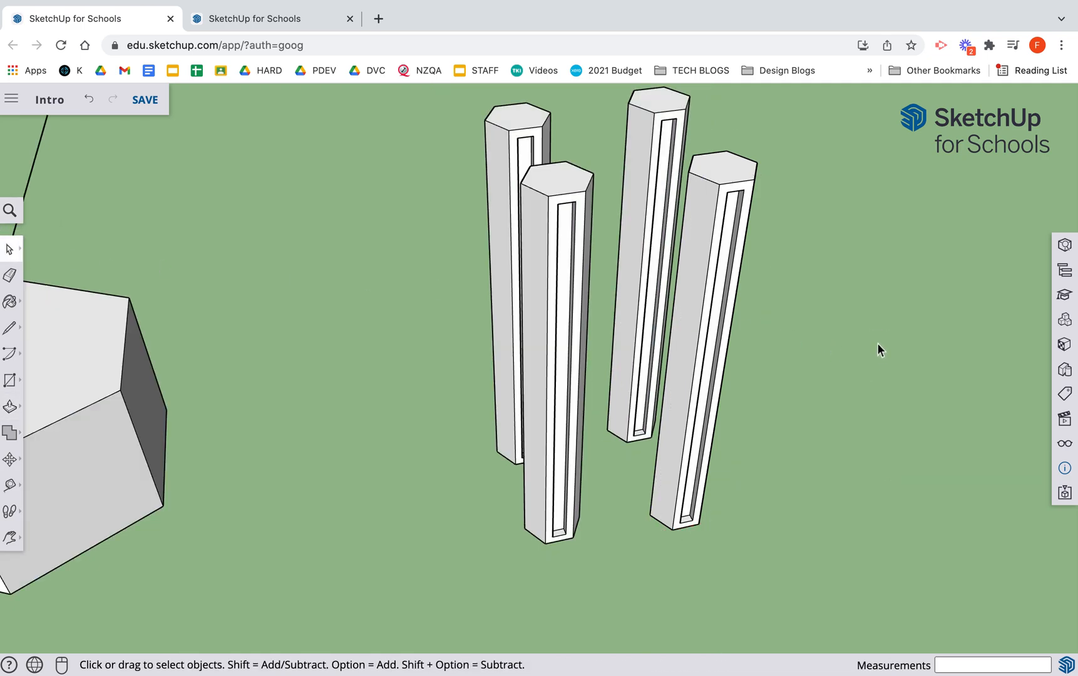
- Move one leg by its bottom corner about 1186 mm onto the top front corner of the leg behind it
key("o")
left_click_drag(868, 262, 663, 322)
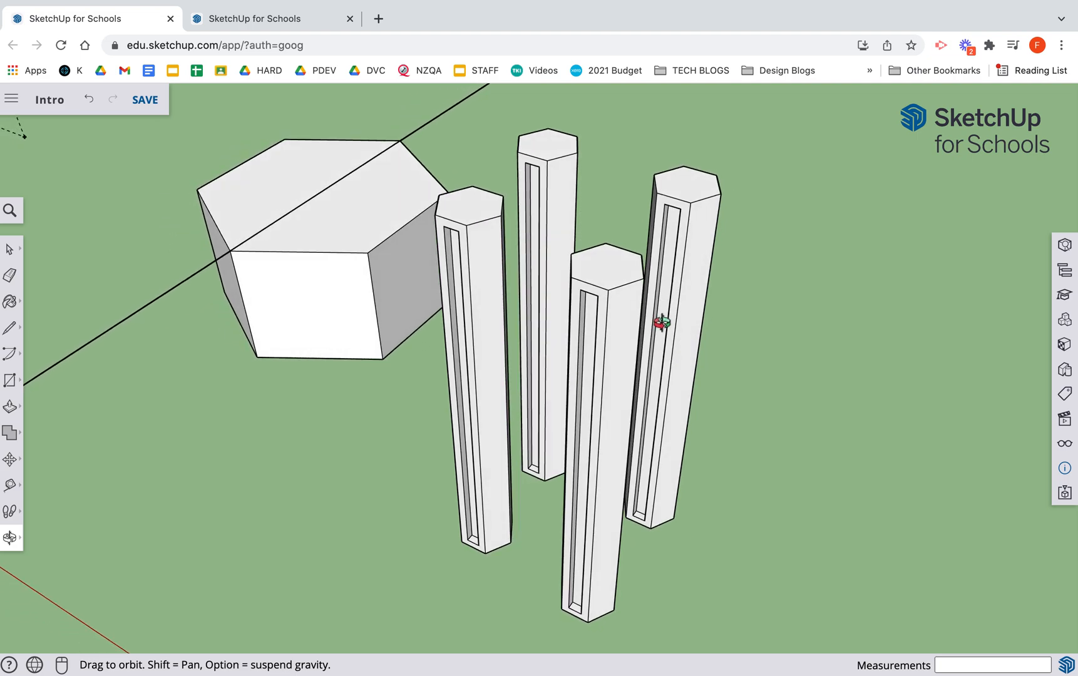
left_click(11, 250)
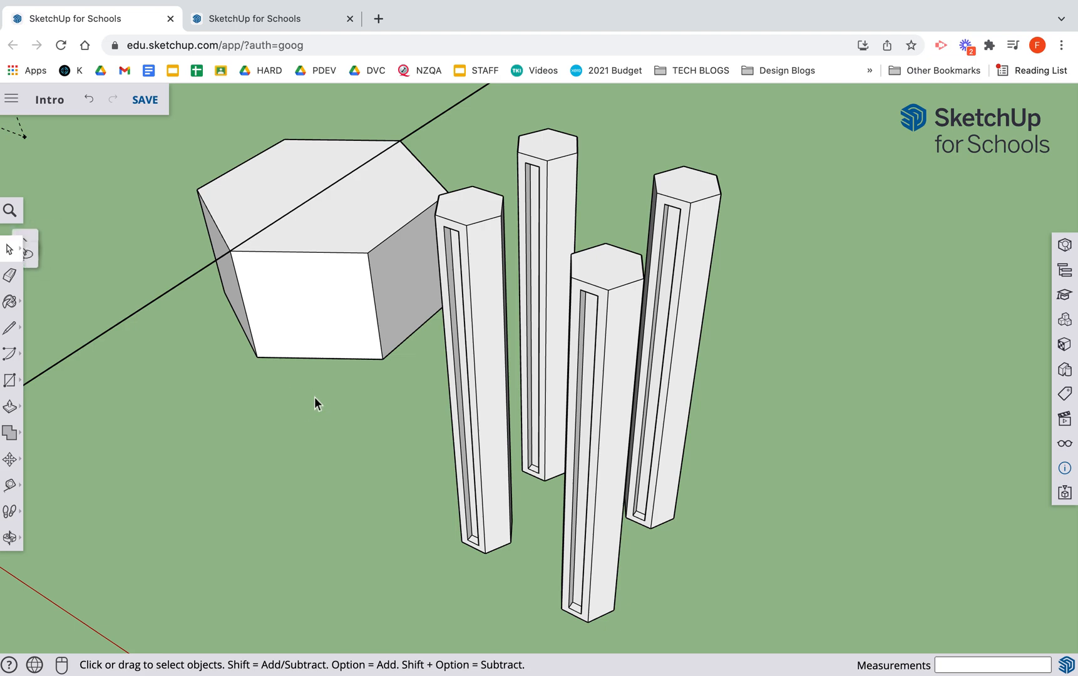
left_click(476, 243)
key("m")
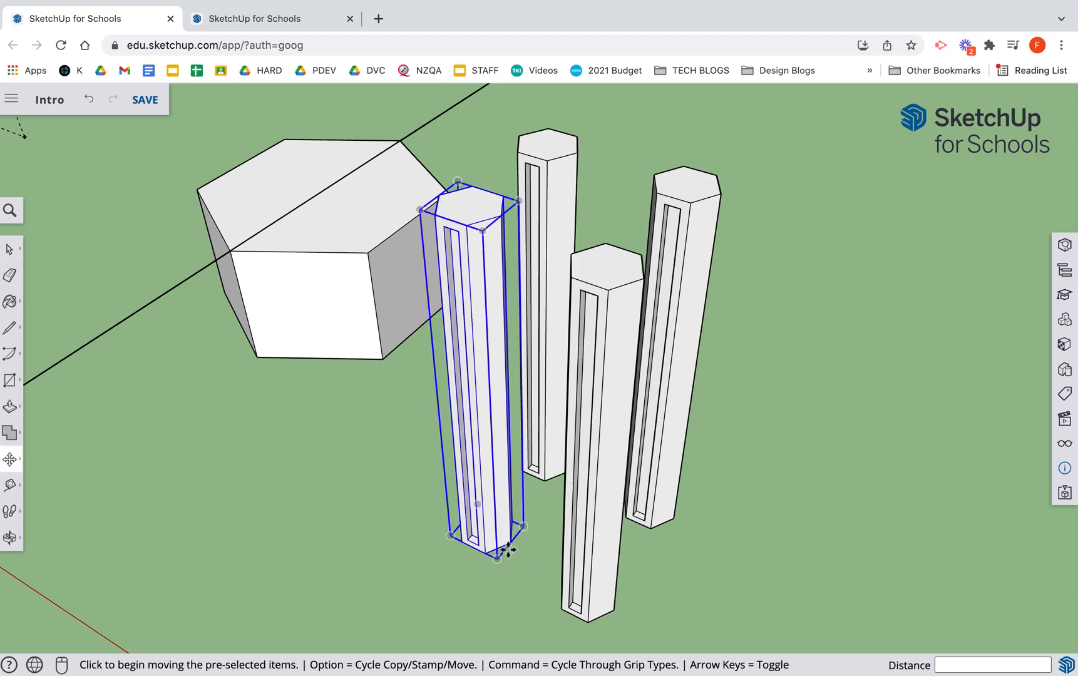
left_click(510, 542)
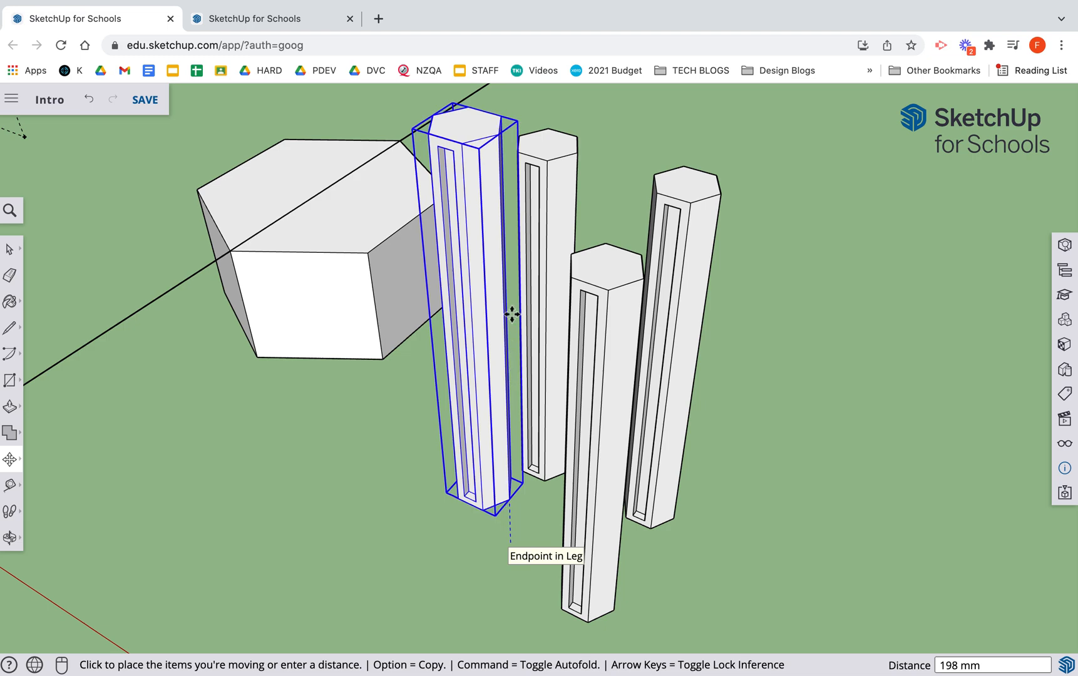
left_click(549, 161)
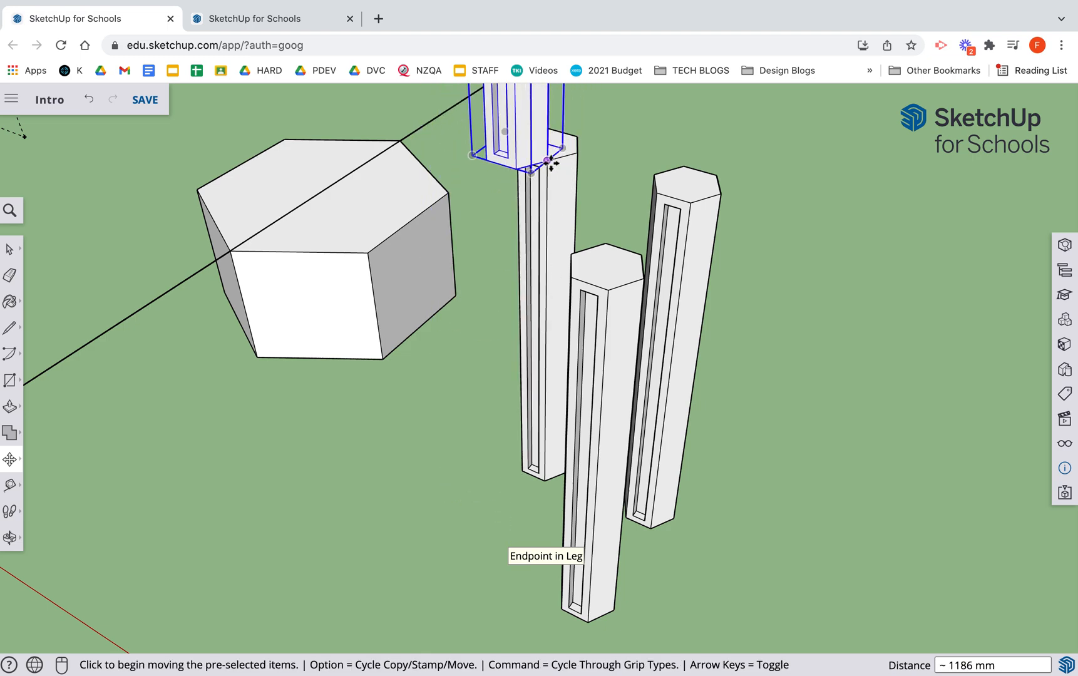
- Shift the raised leg about 215 mm aside and snap its bottom bounding-box corner back onto the lower leg's top corner
left_click(626, 172)
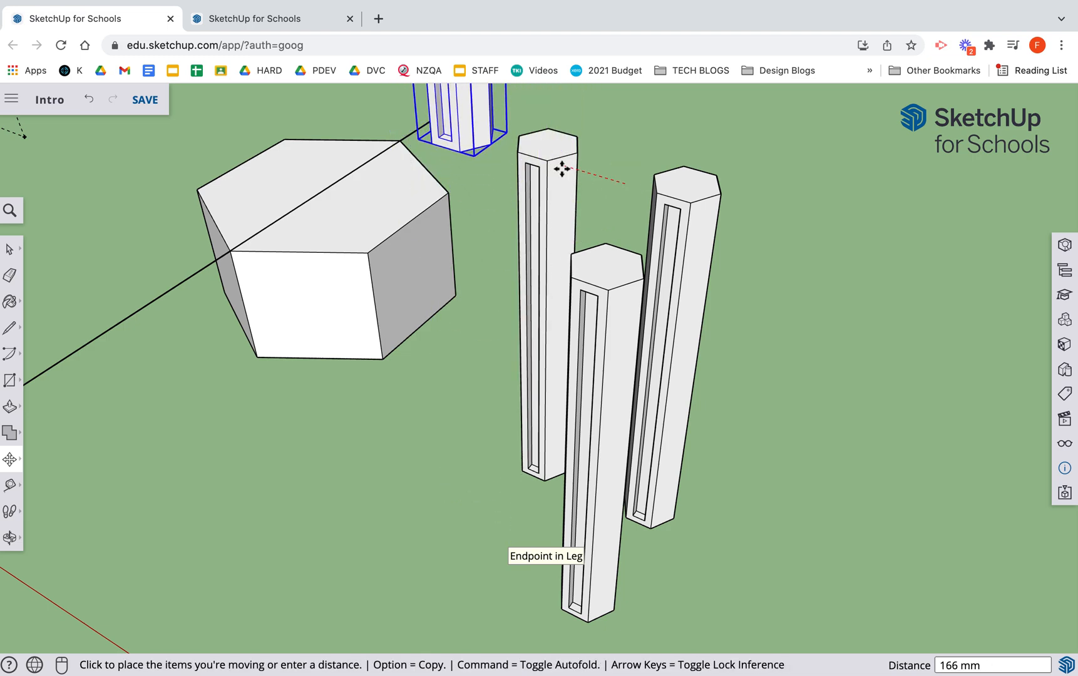
left_click(544, 160)
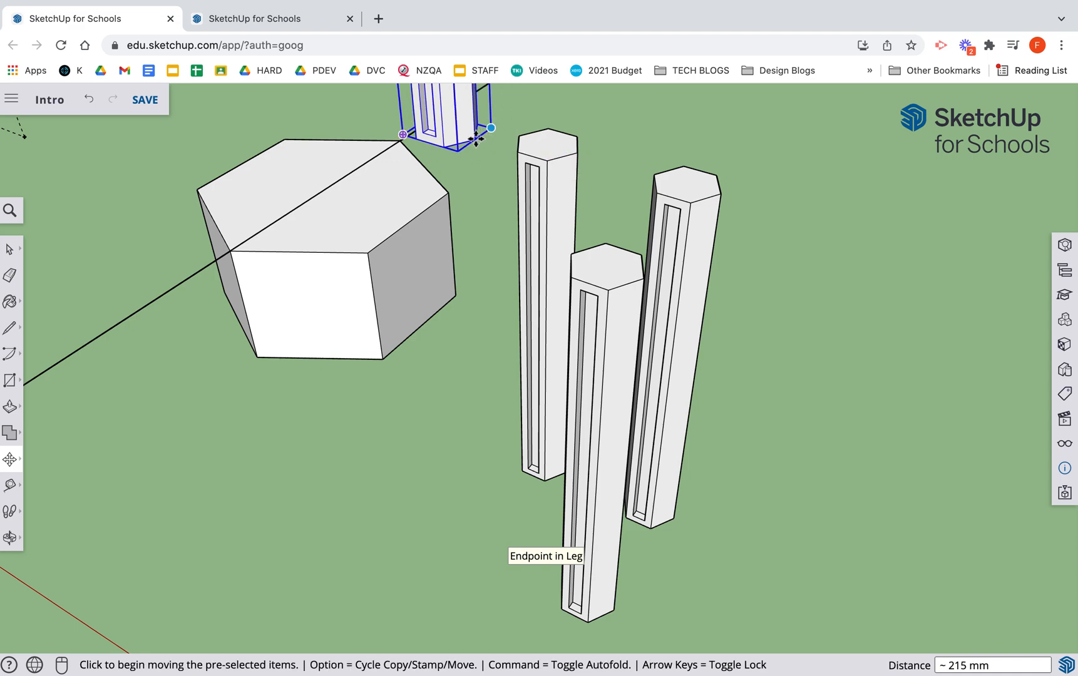
left_click(501, 133)
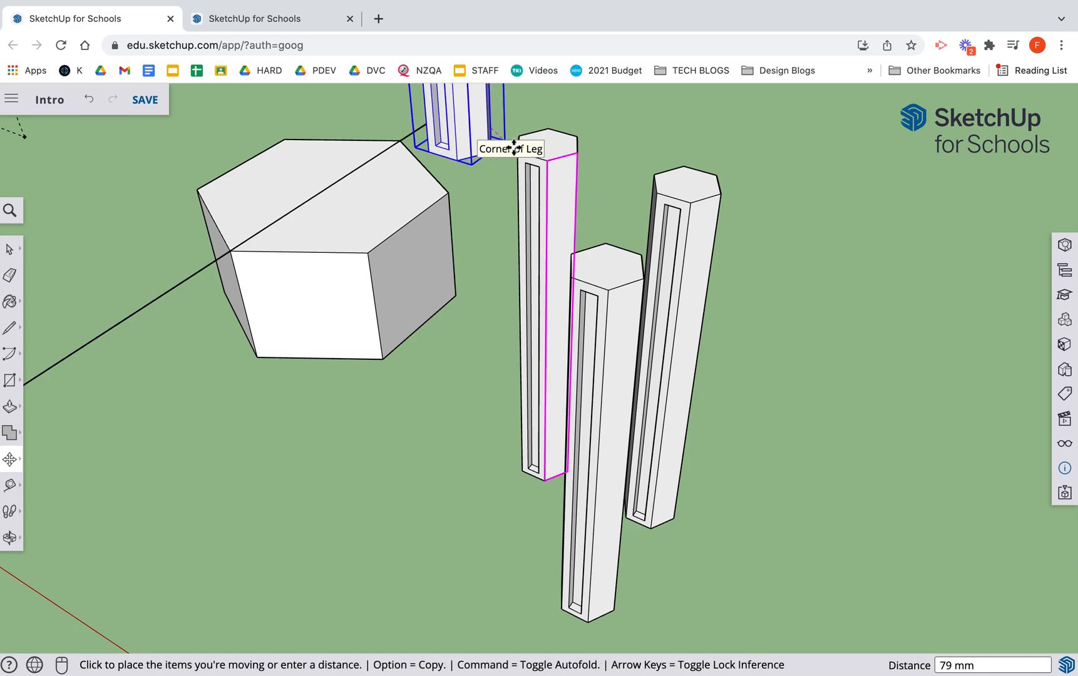
left_click(550, 163)
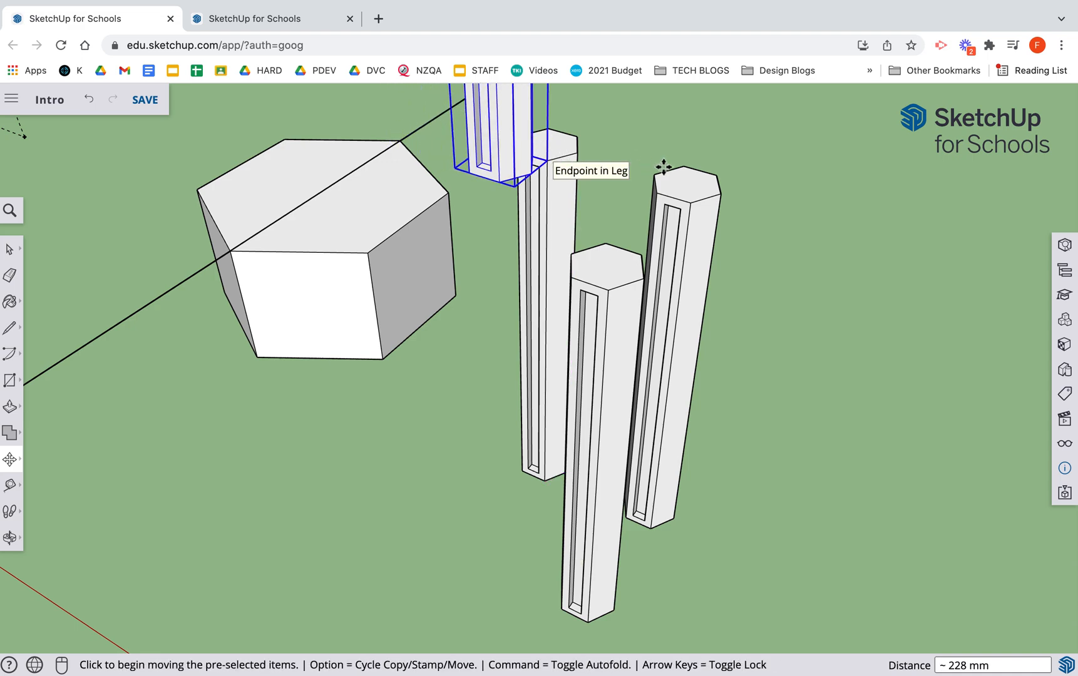
- Look over the whole model, including the practice solids and all four legs
left_click(10, 249)
scroll(302, 330, "down", 1)
scroll(286, 339, "down", 5)
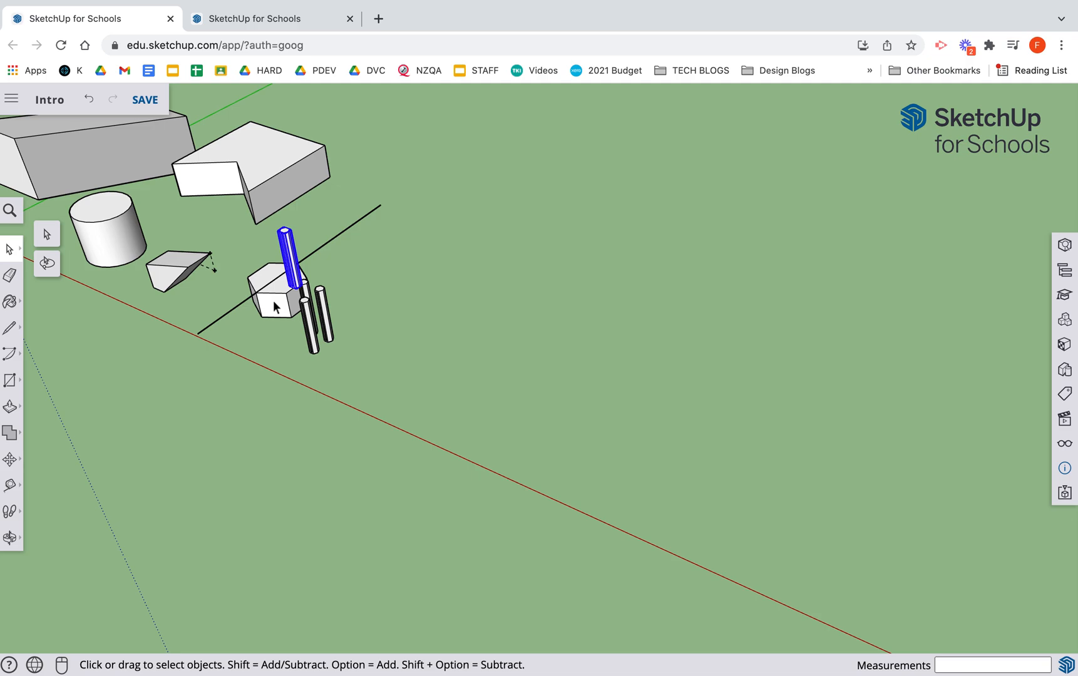
key("h")
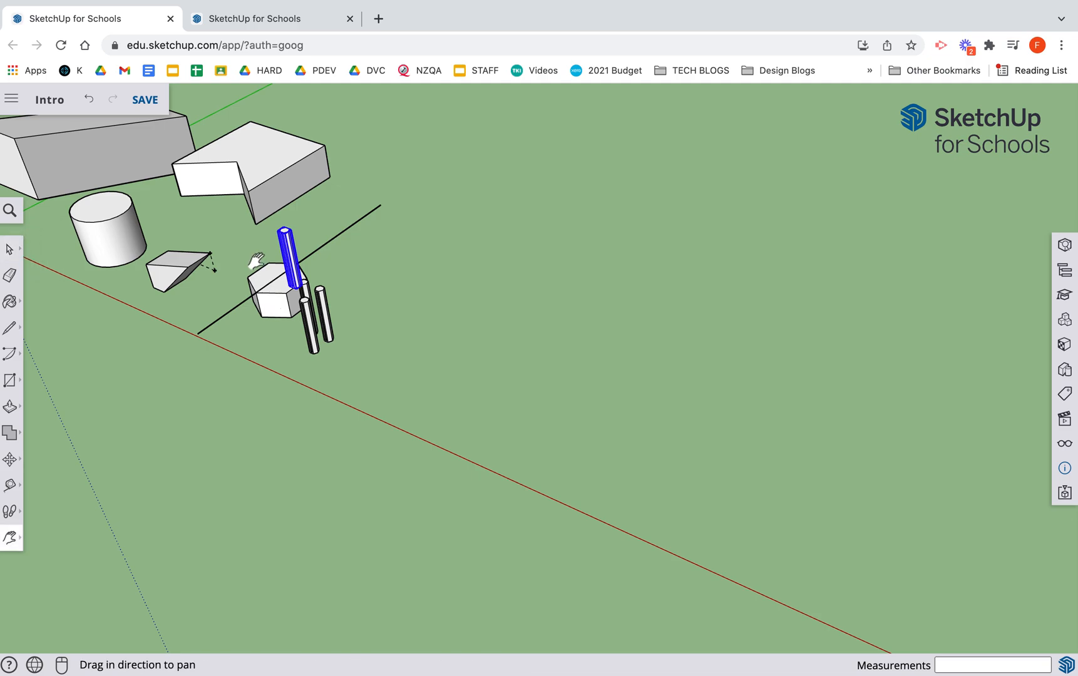
left_click_drag(253, 253, 479, 404)
scroll(479, 404, "up", 5)
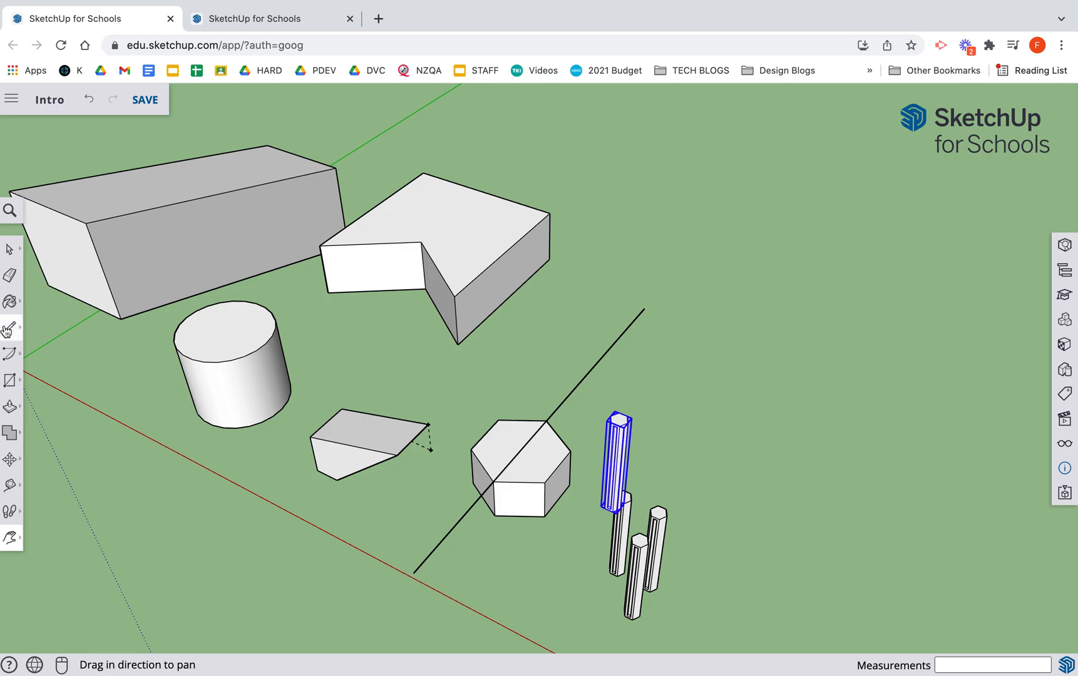
- Review the available shape, push/pull, move, measuring, navigation and eraser tools
left_click(11, 379)
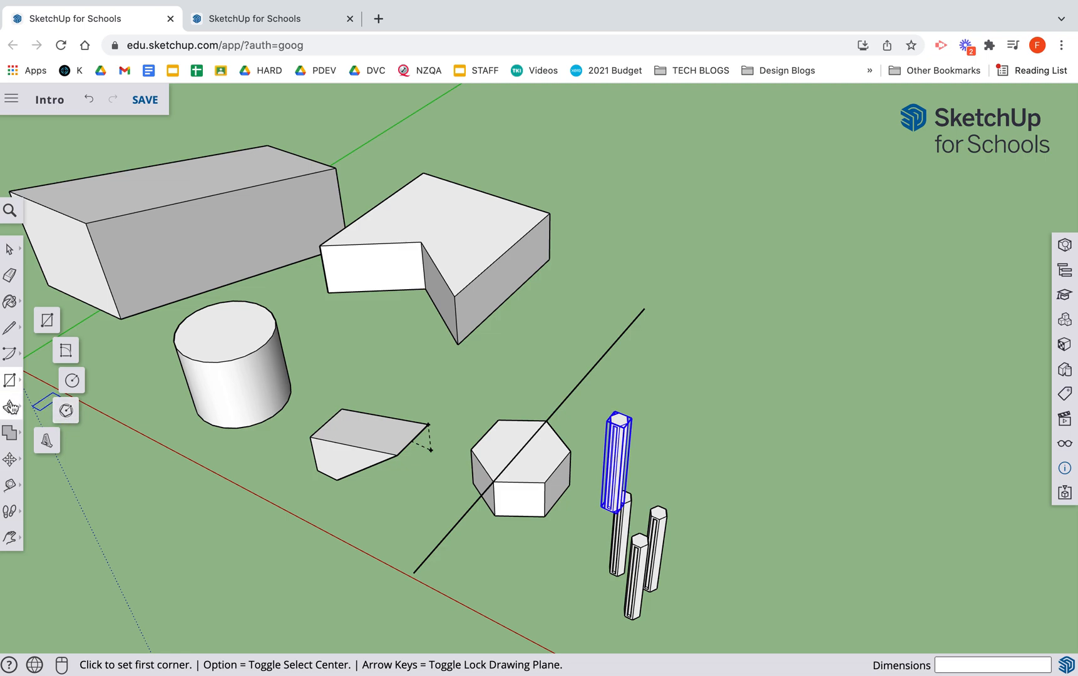
left_click(10, 408)
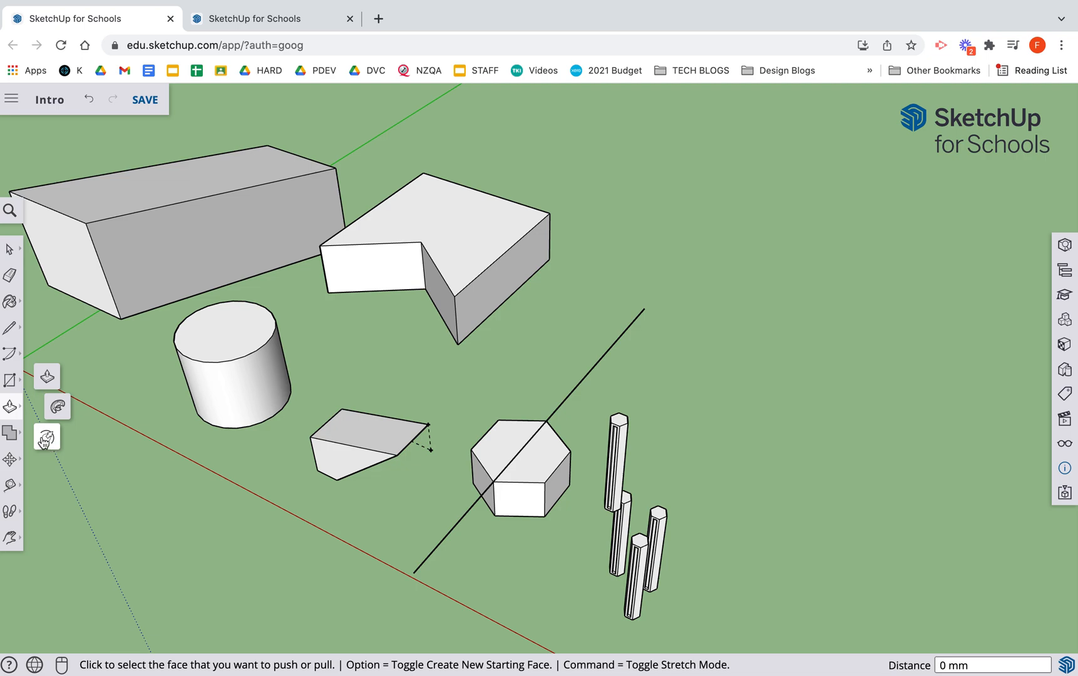
left_click(10, 460)
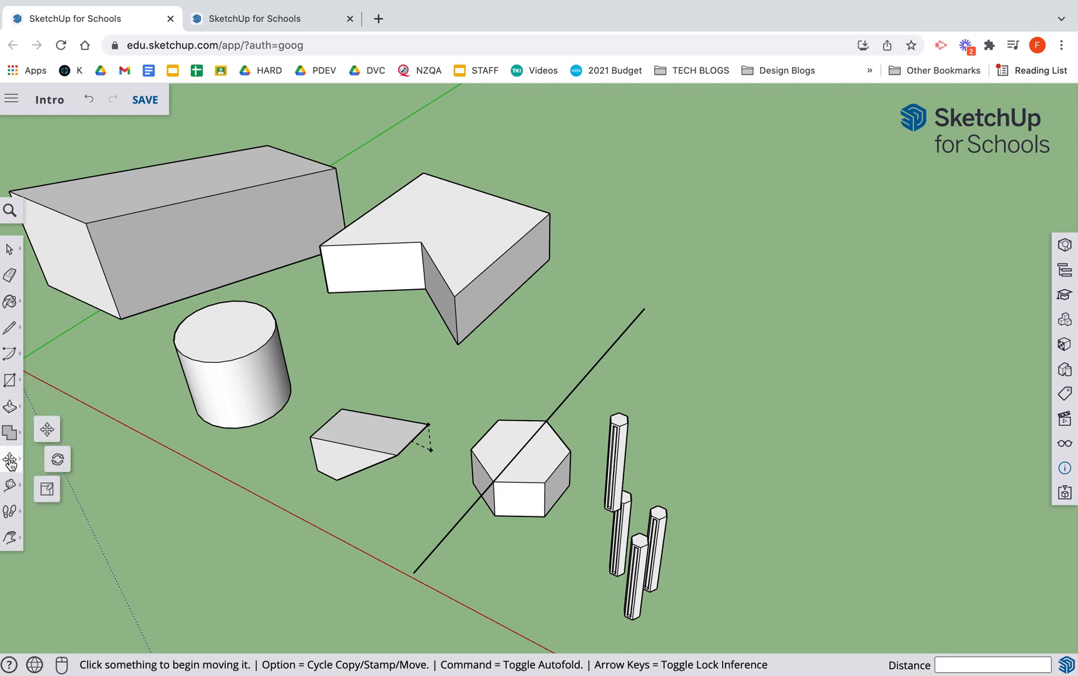
left_click(49, 493)
left_click(12, 486)
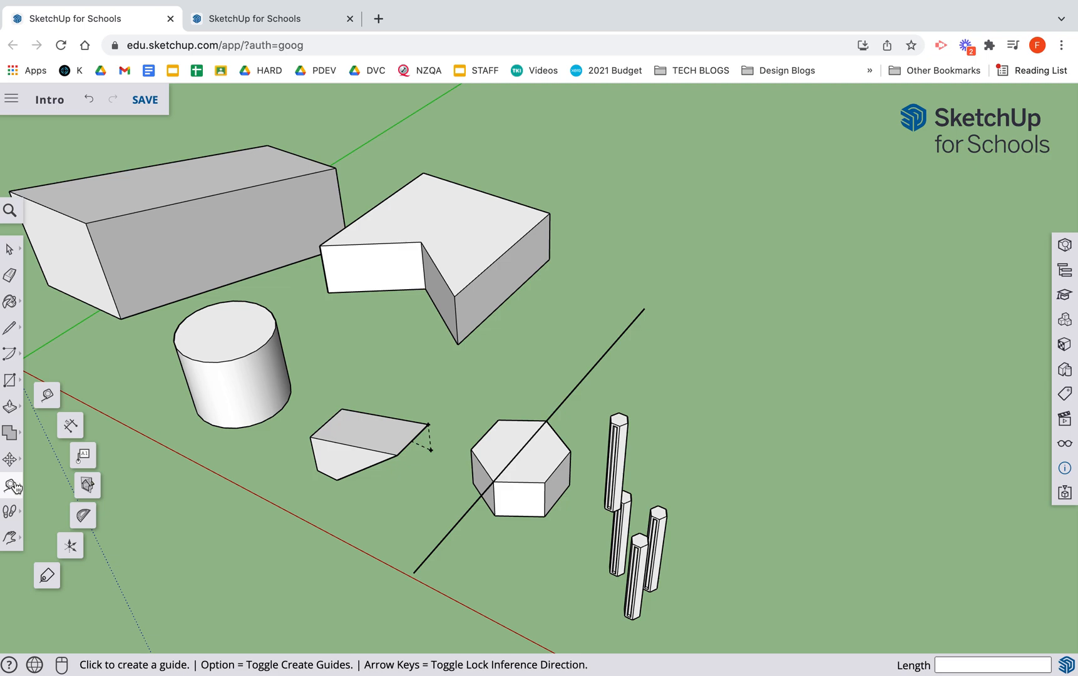
left_click(11, 538)
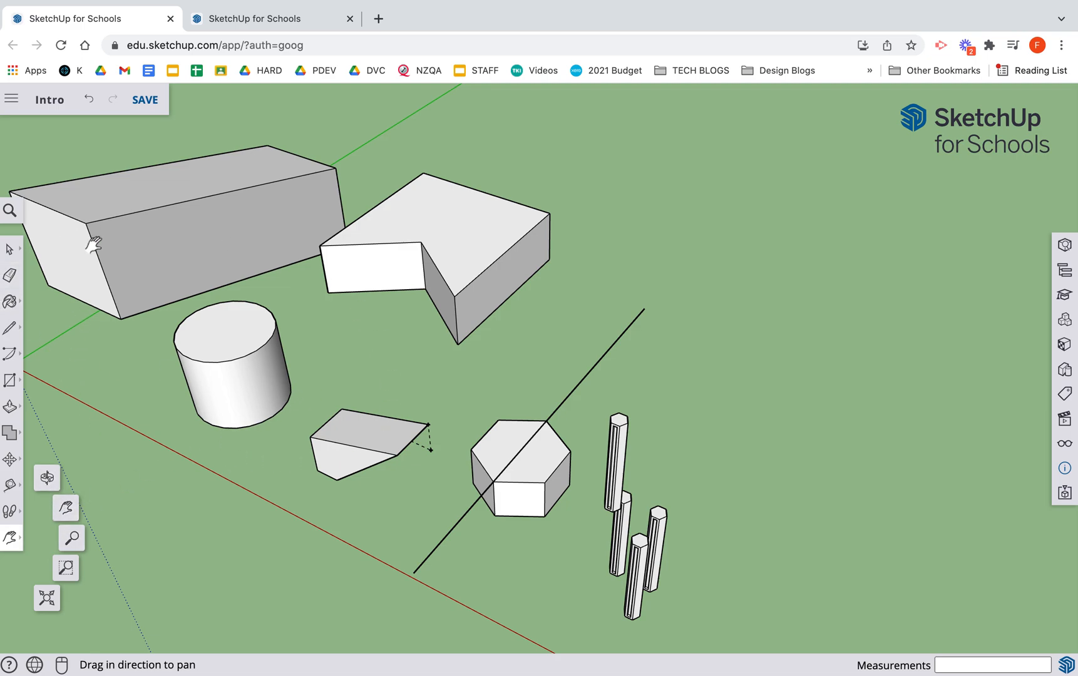
left_click(10, 275)
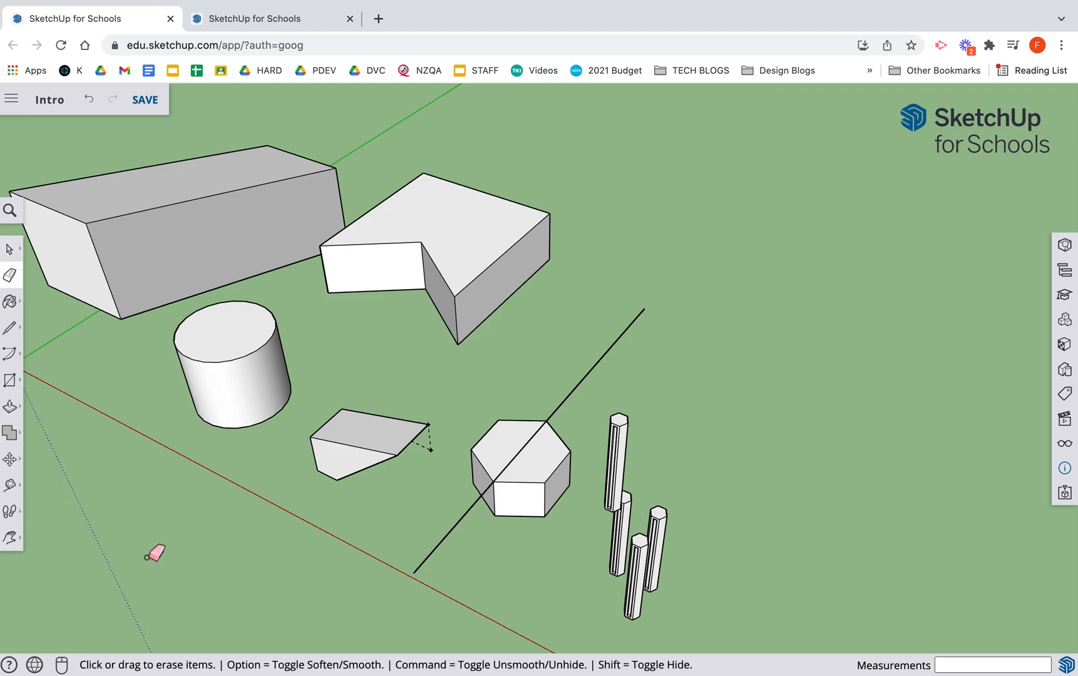
left_click(10, 461)
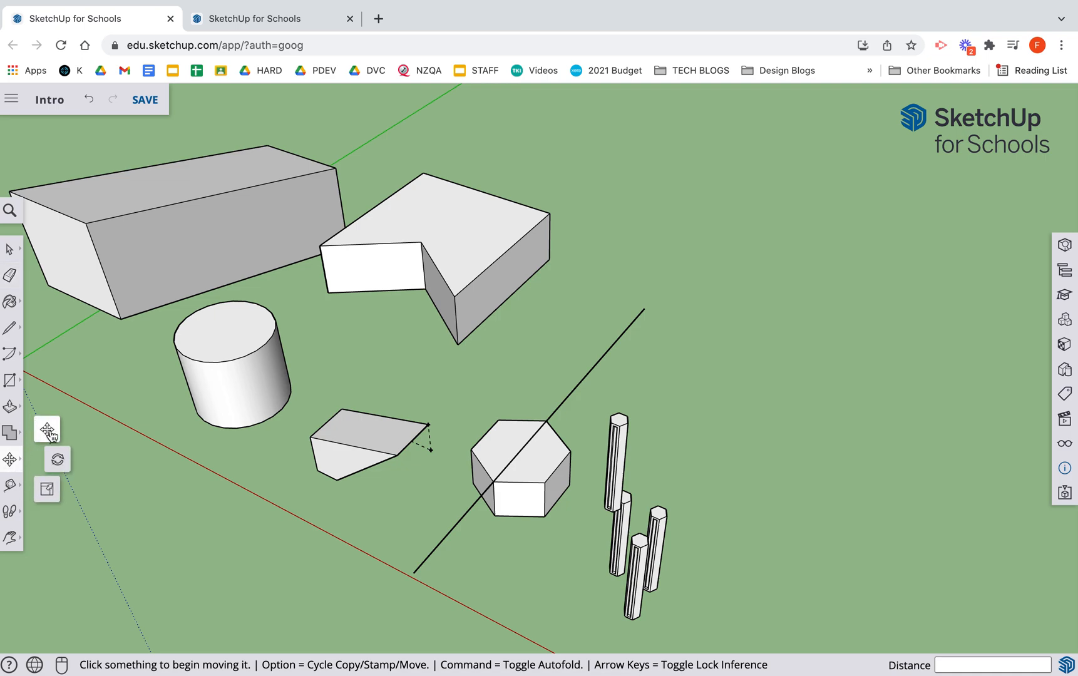